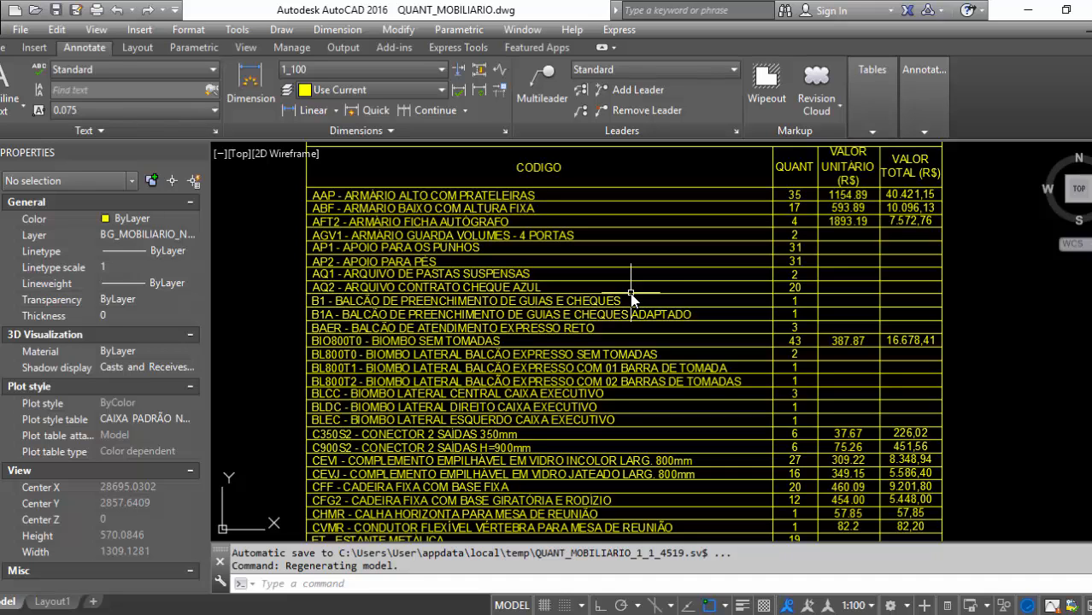
Step: Examine the furniture quantity table beside the floor plan, from its header down to the total row
scroll(639, 288, down, 2)
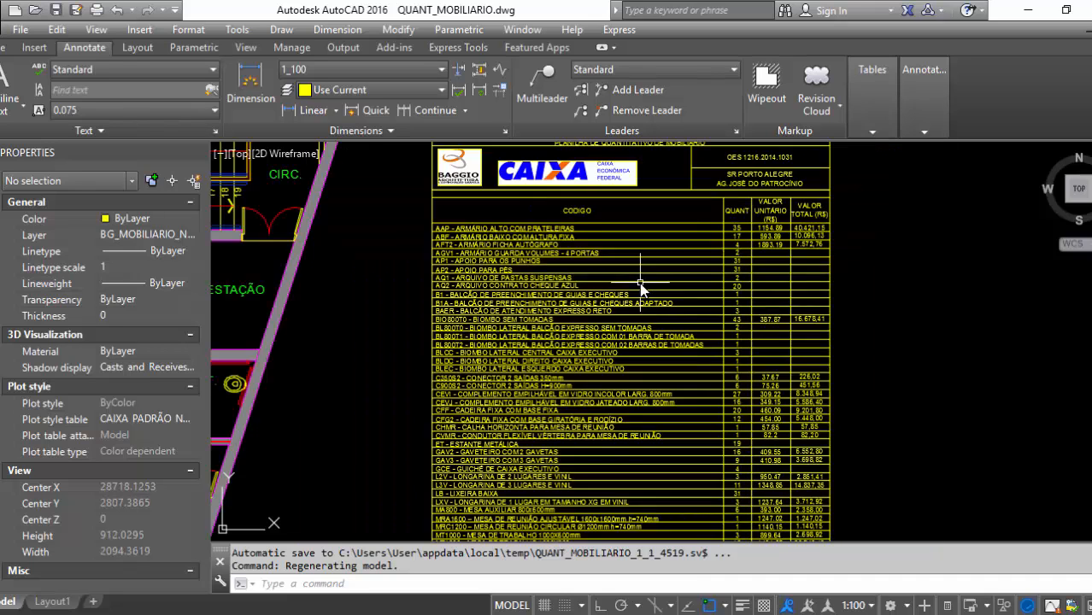
scroll(639, 289, down, 2)
middle_drag(639, 289, 854, 374)
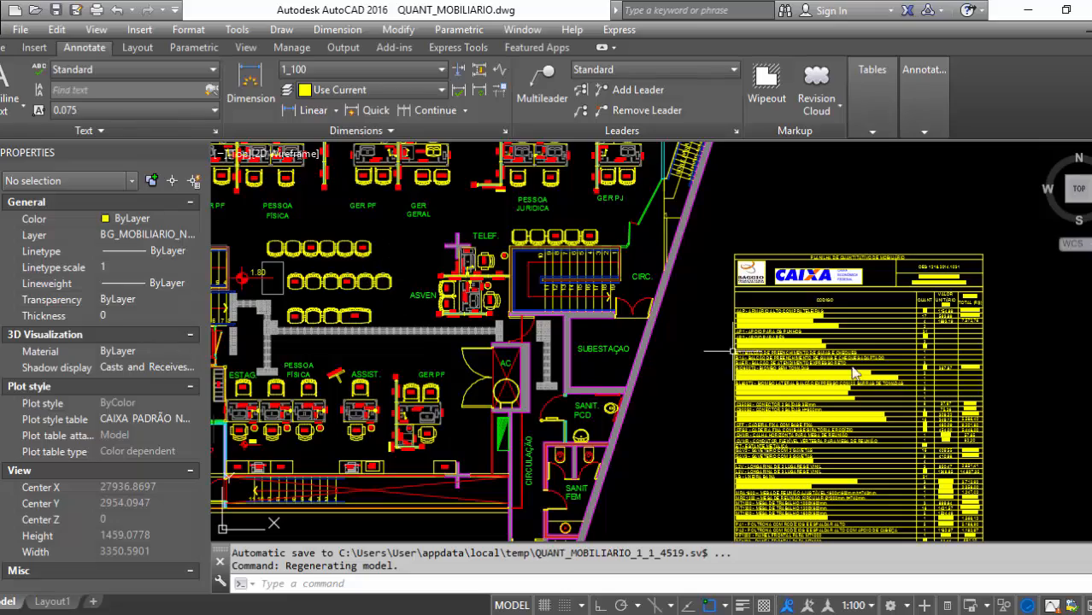
scroll(371, 270, up, 6)
scroll(371, 270, down, 4)
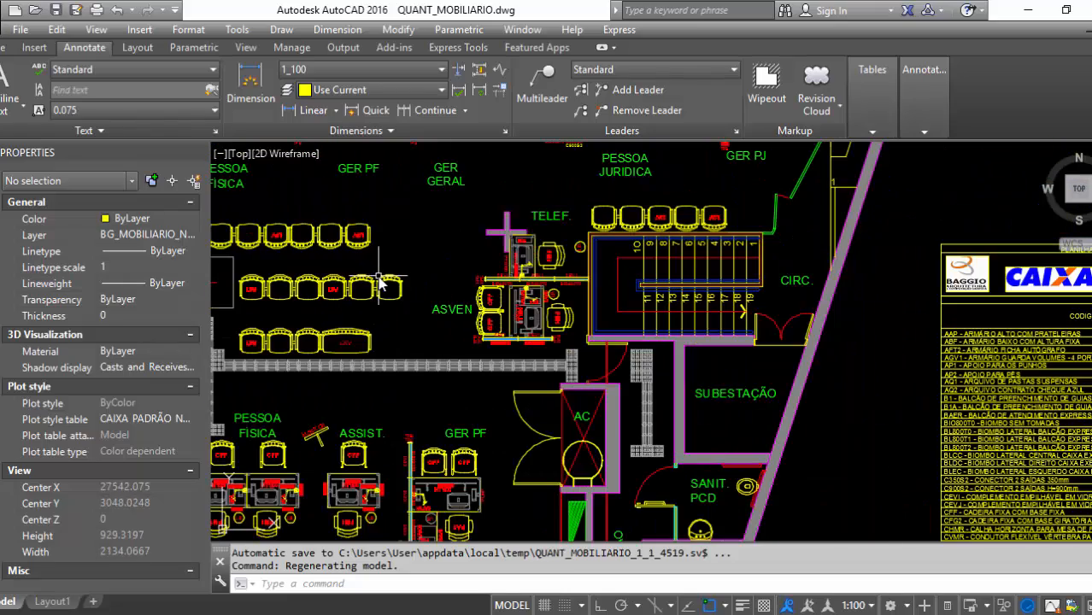
middle_drag(1025, 366, 445, 289)
scroll(566, 288, up, 2)
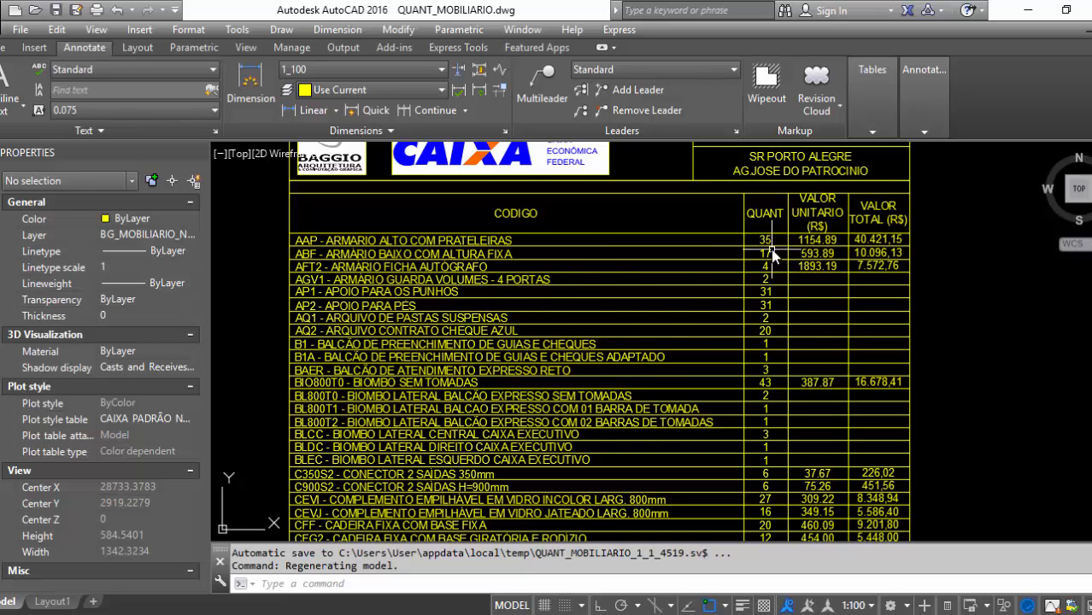
scroll(772, 249, down, 2)
middle_drag(807, 440, 880, 240)
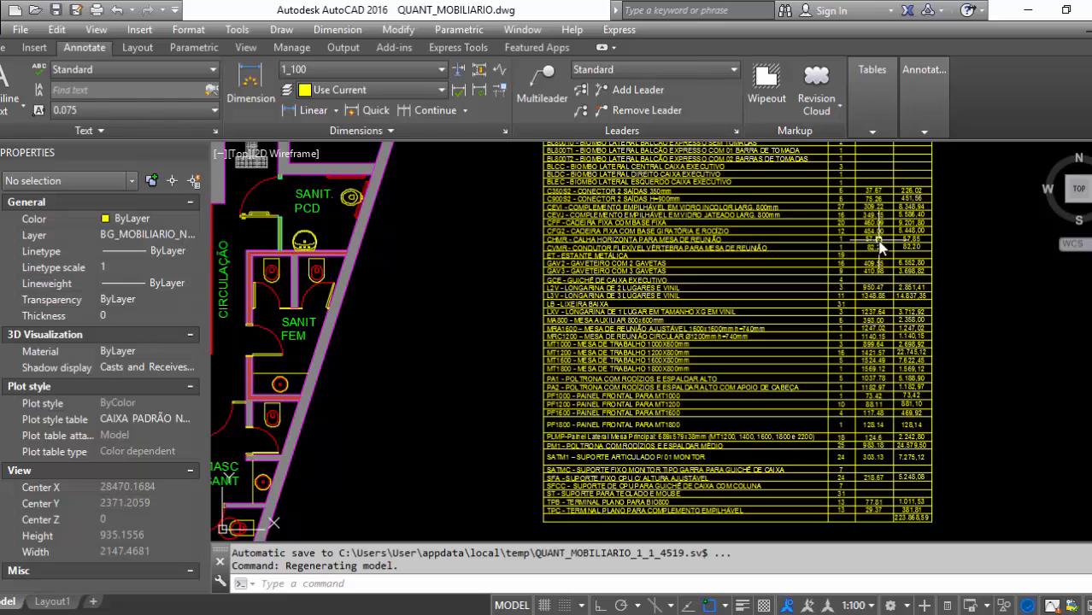
middle_drag(734, 256, 739, 331)
scroll(845, 208, up, 2)
middle_drag(845, 208, 848, 345)
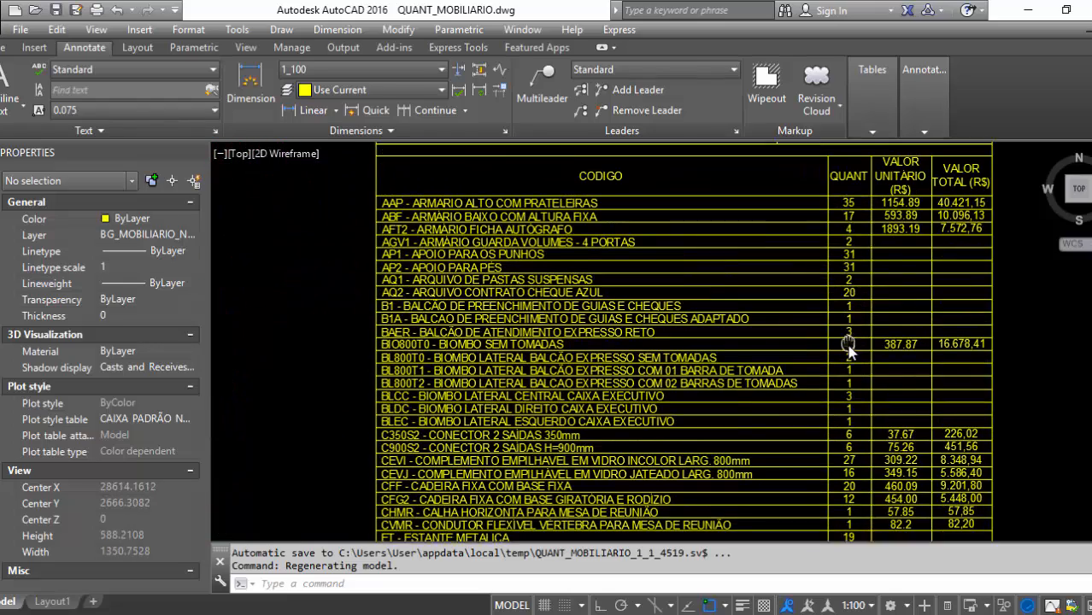
scroll(599, 276, down, 4)
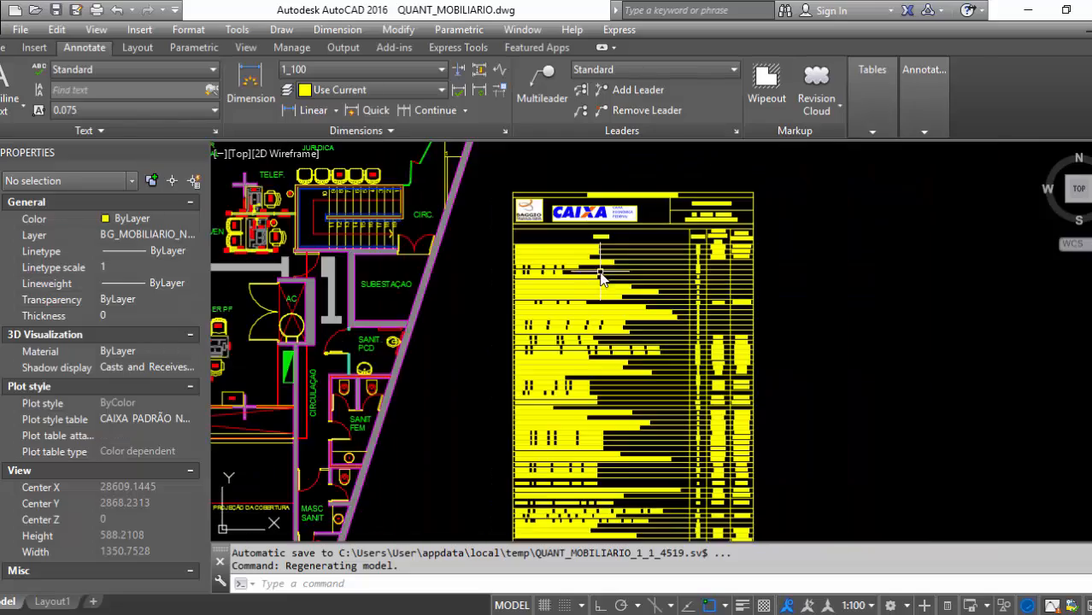
Step: Examine the coded furniture in the floor plan, such as the L3V waiting benches, alongside the quantity table
middle_drag(502, 315, 776, 338)
mouse_move(551, 263)
middle_down()
mouse_move(672, 296)
mouse_move(653, 290)
mouse_move(616, 349)
middle_up()
scroll(661, 257, up, 2)
mouse_move(990, 382)
middle_down()
mouse_move(581, 378)
mouse_move(758, 377)
middle_up()
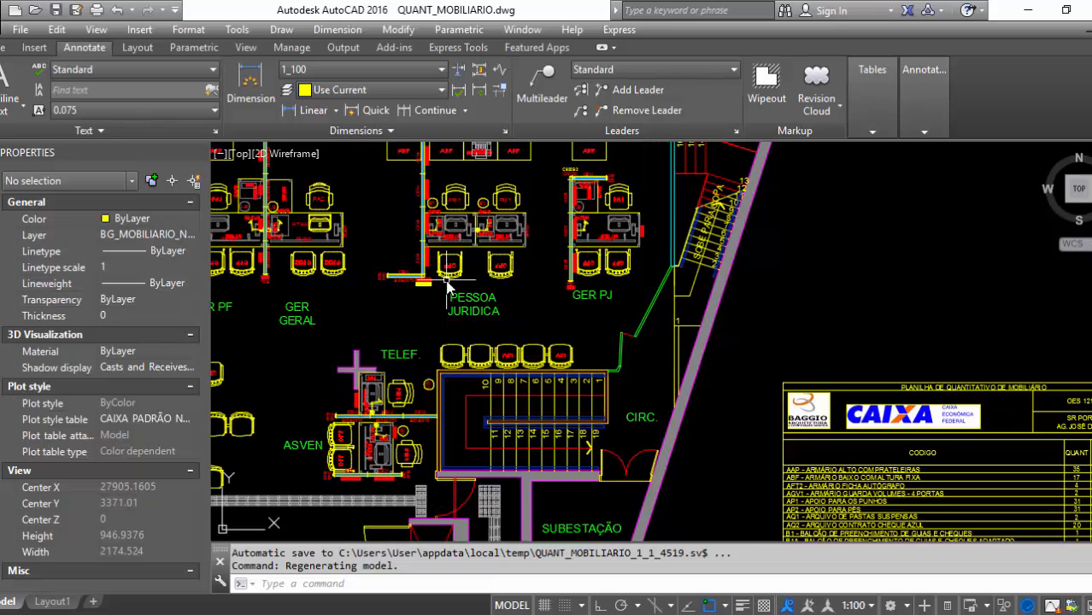
middle_drag(446, 286, 655, 315)
middle_drag(471, 419, 721, 293)
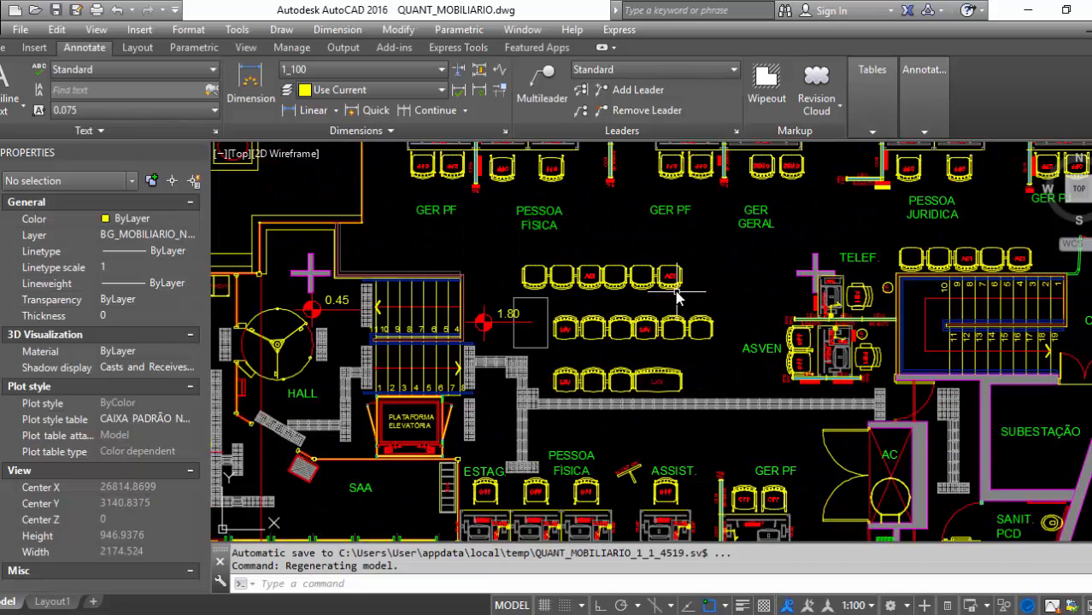
scroll(674, 285, up, 4)
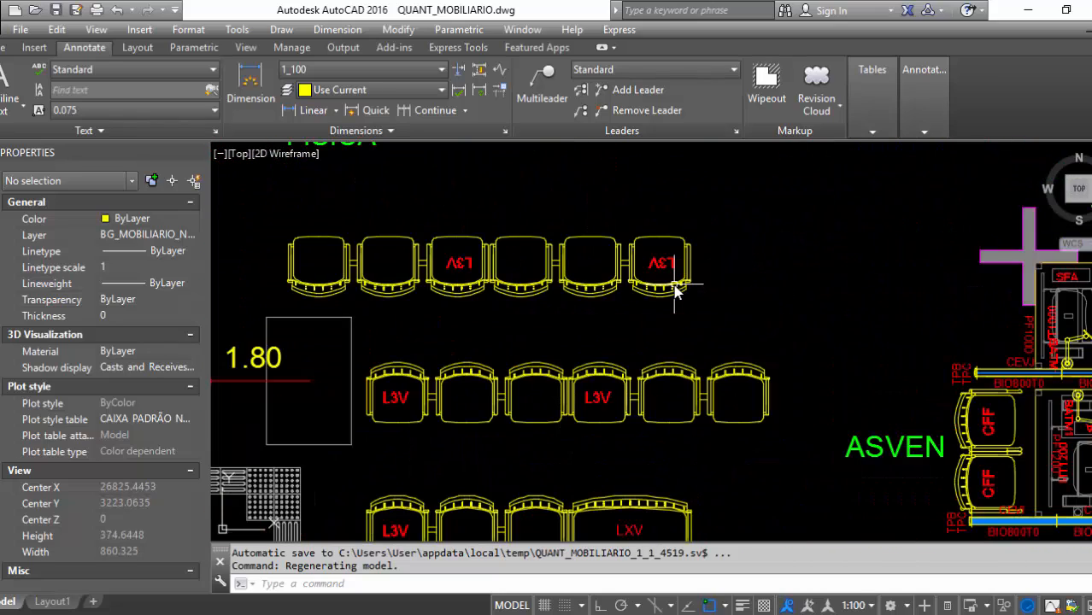
scroll(674, 284, down, 4)
middle_drag(751, 320, 635, 355)
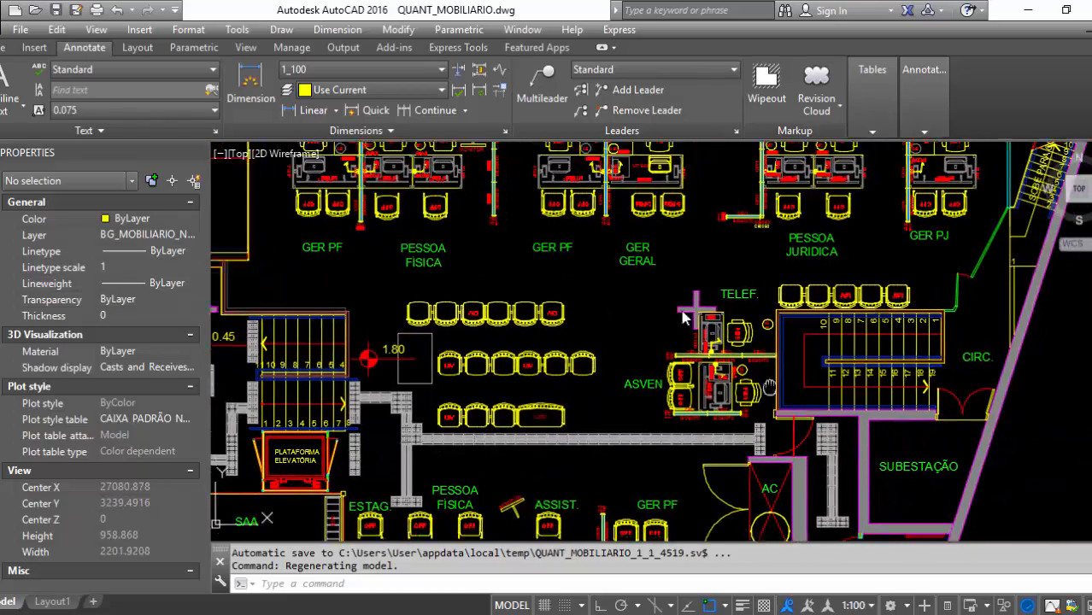
middle_drag(685, 311, 534, 187)
middle_drag(940, 315, 708, 301)
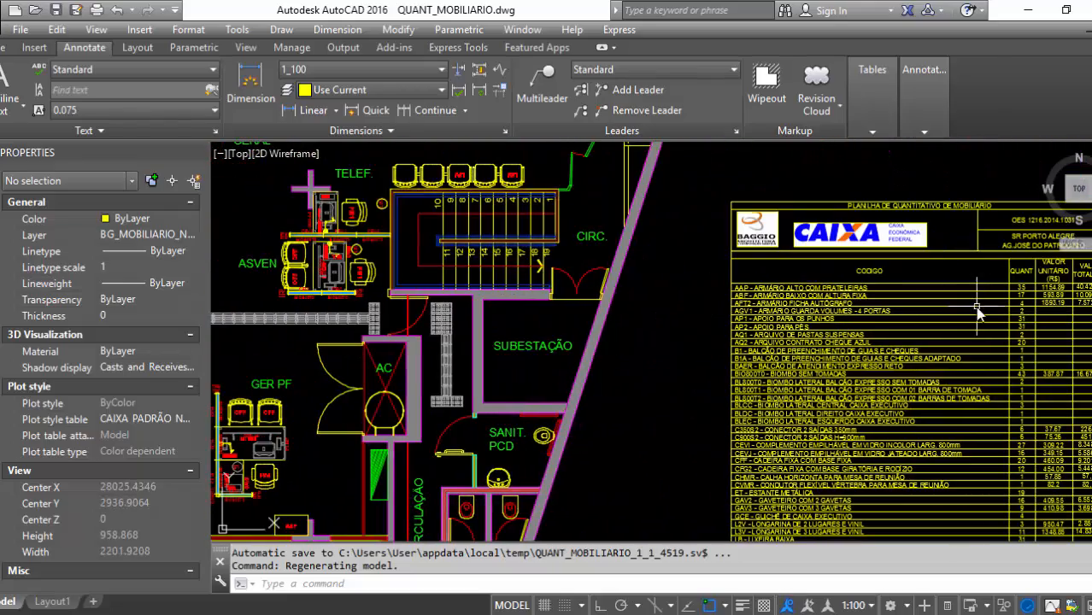
middle_drag(971, 311, 837, 321)
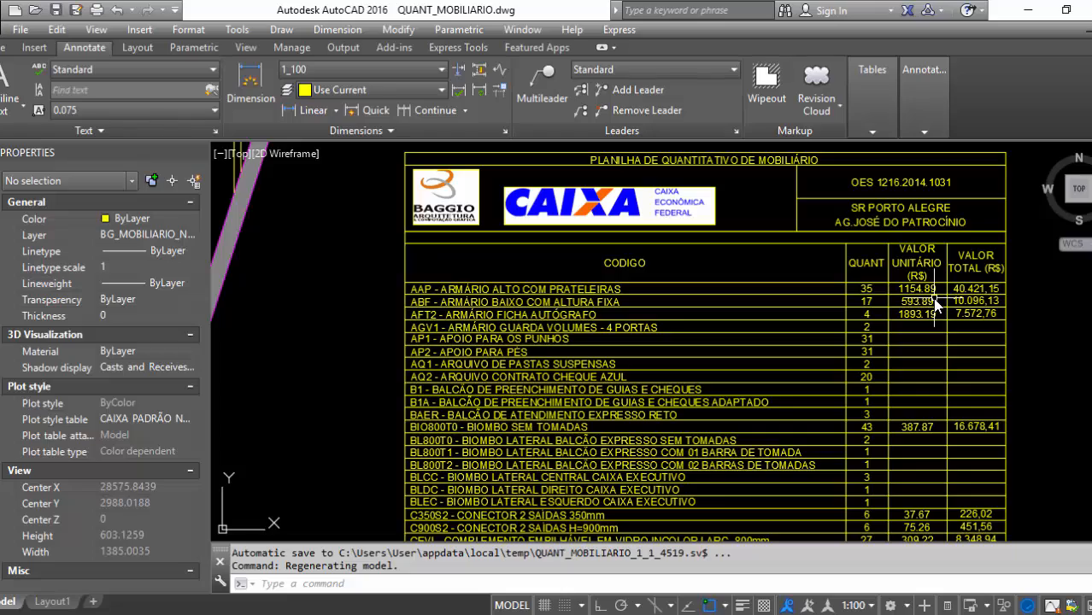
Step: View the available type options of the rightmost L3V bench in the upper waiting row without changing it
scroll(679, 297, down, 2)
middle_drag(530, 276, 872, 337)
scroll(710, 307, up, 4)
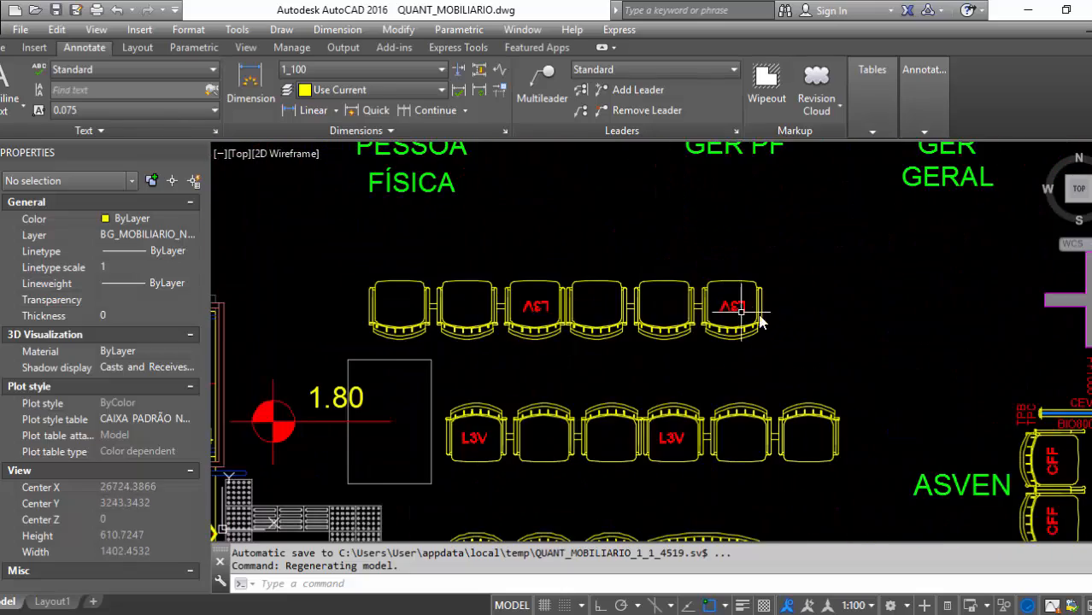
click(753, 307)
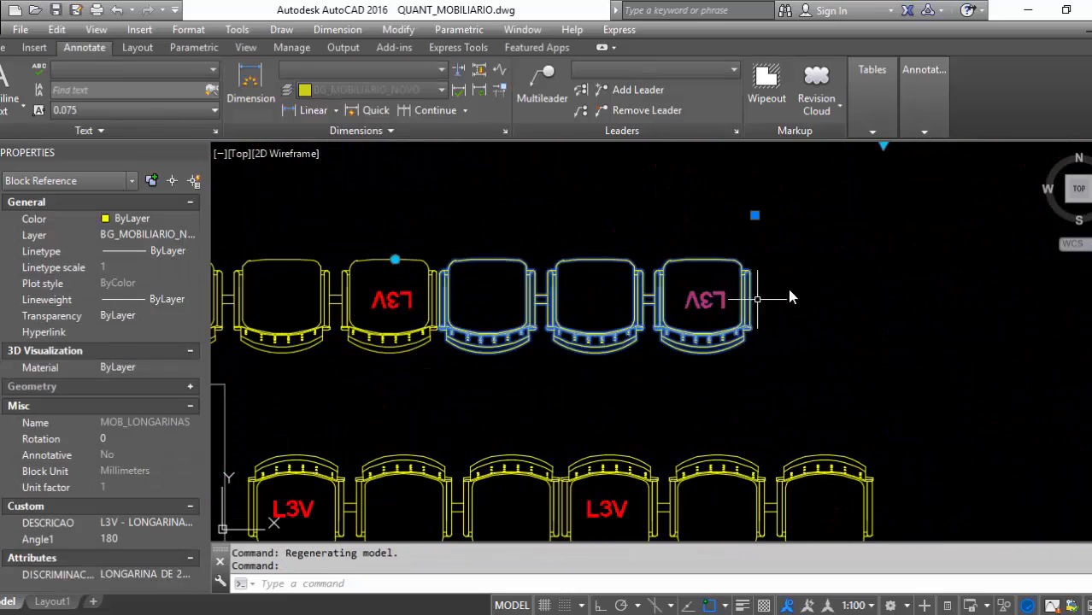
middle_drag(854, 276, 709, 380)
middle_drag(645, 336, 777, 300)
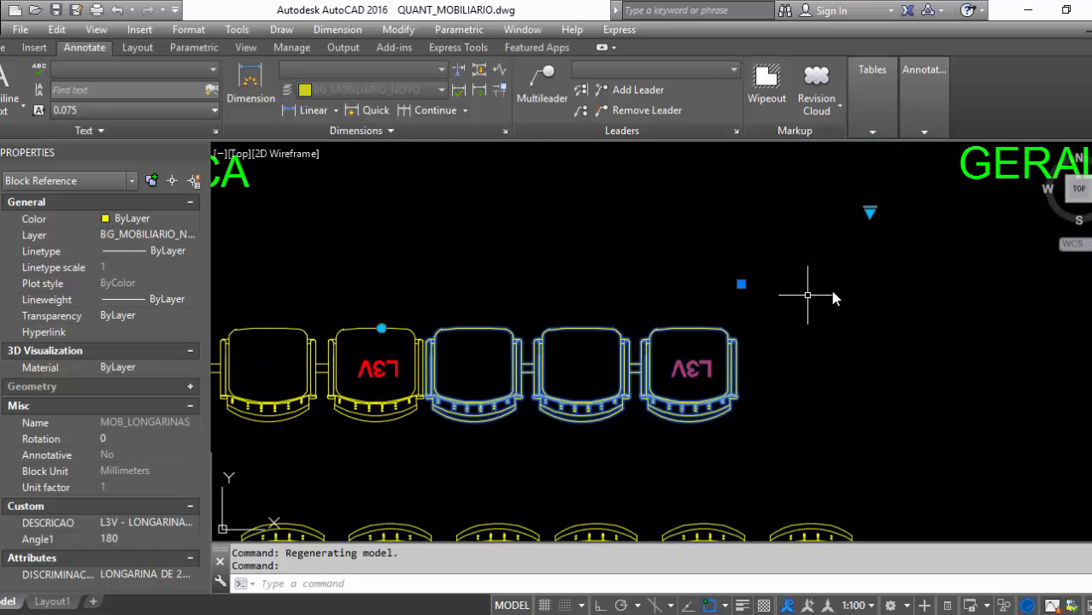
click(871, 213)
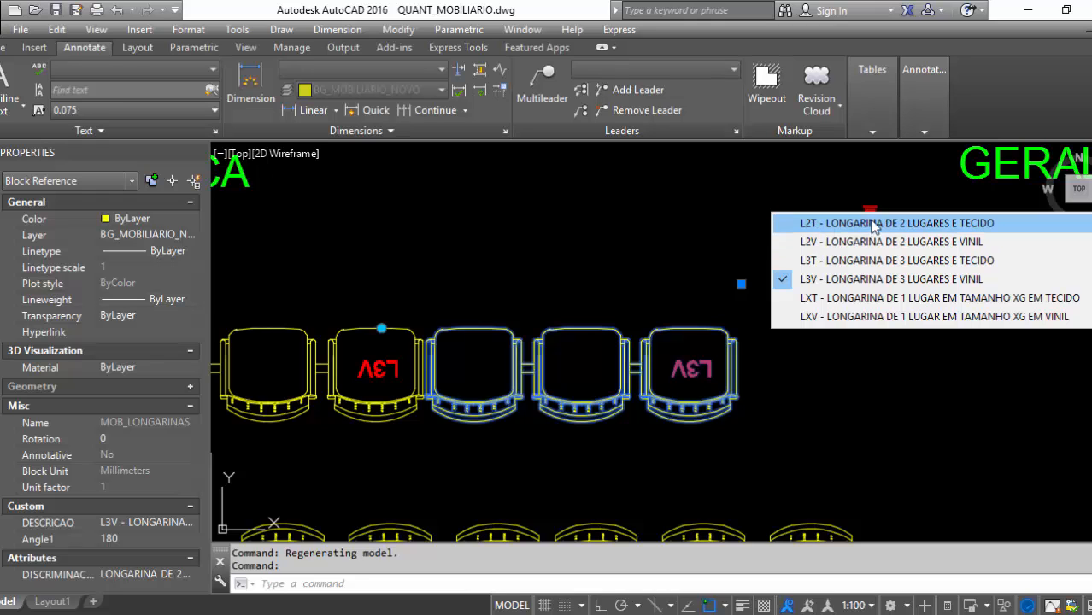
key(Escape)
Step: Try the two-seat types L2T (fabric) and L2V (vinyl) on the rightmost bench in the upper waiting row
click(732, 337)
click(869, 211)
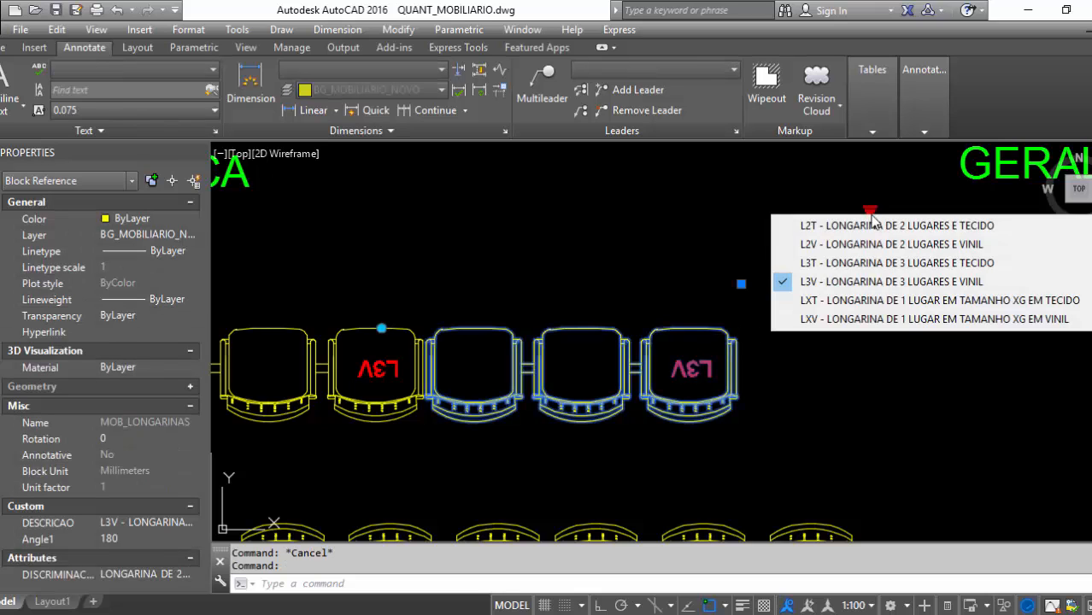
click(867, 226)
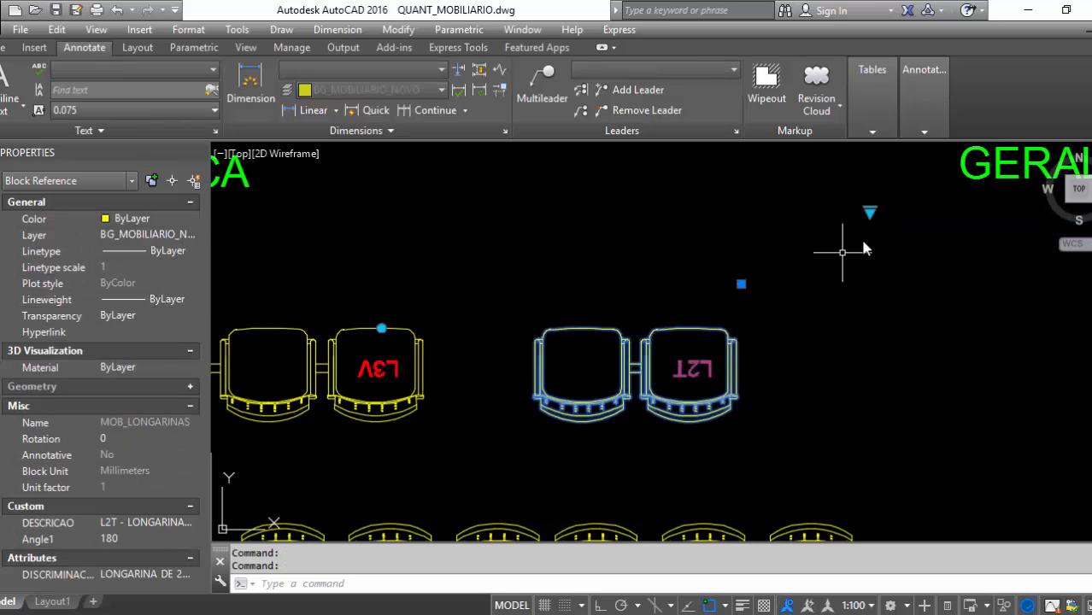
click(868, 212)
click(800, 239)
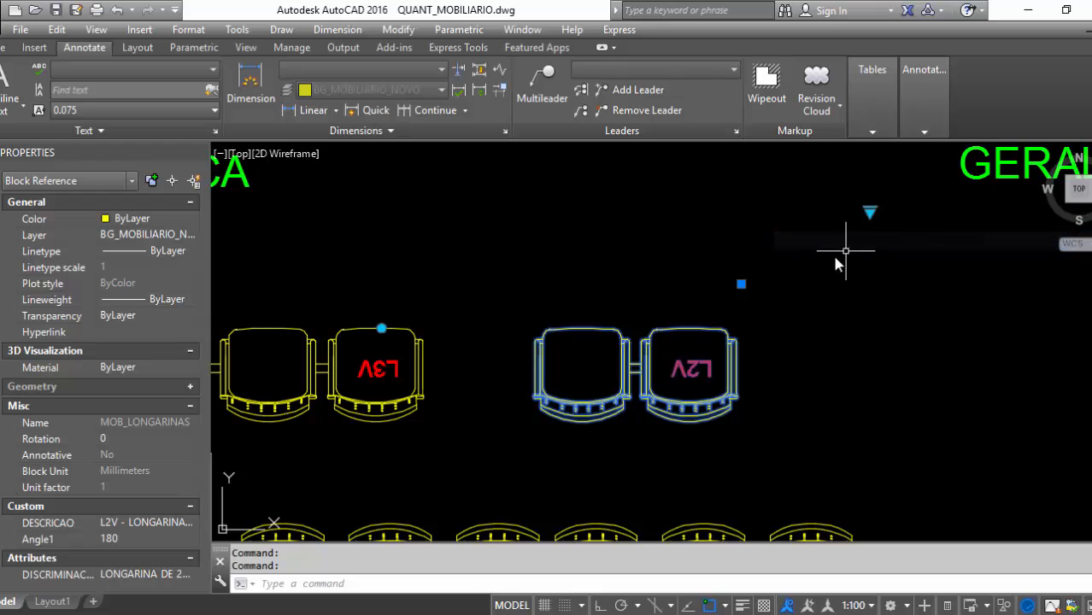
Step: Set the bench back to L3V - LONGARINA DE 3 LUGARES E VINIL and deselect it
click(871, 212)
click(807, 277)
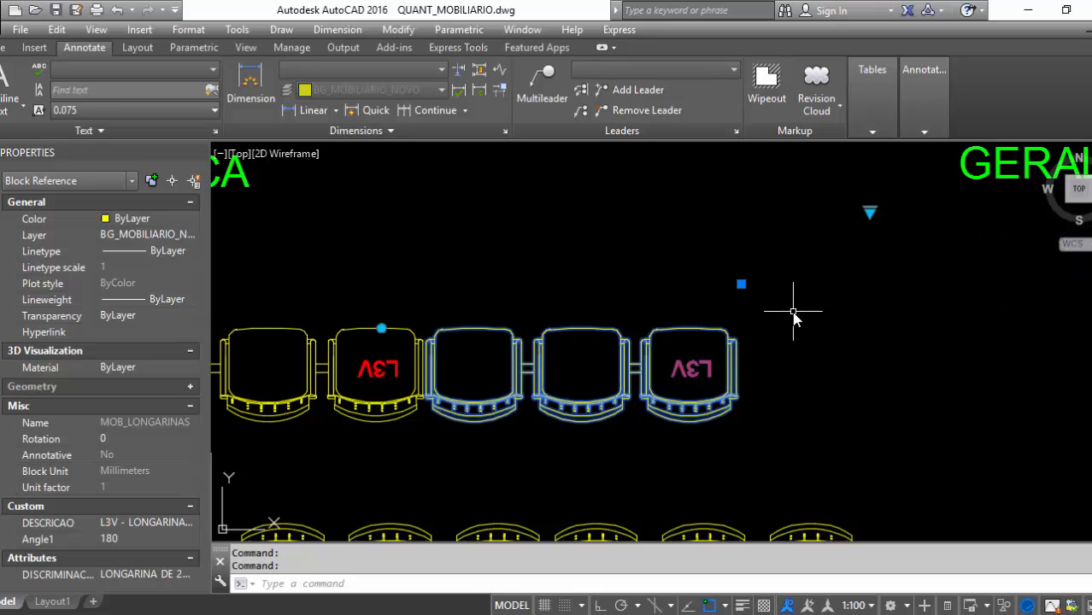
scroll(655, 293, down, 3)
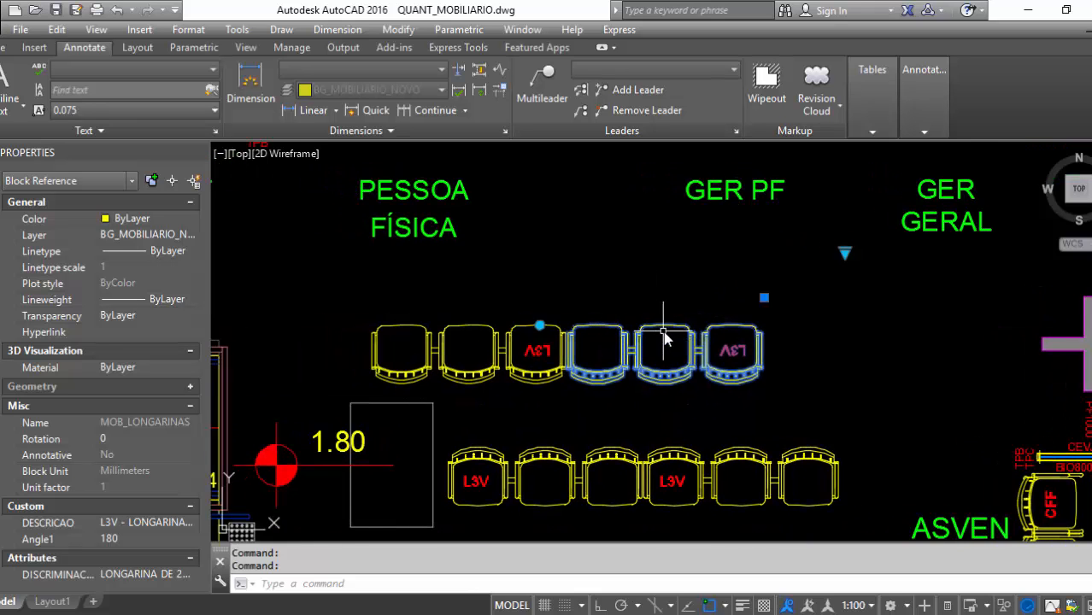
scroll(663, 337, up, 3)
key(Escape)
key(Escape)
scroll(795, 288, down, 3)
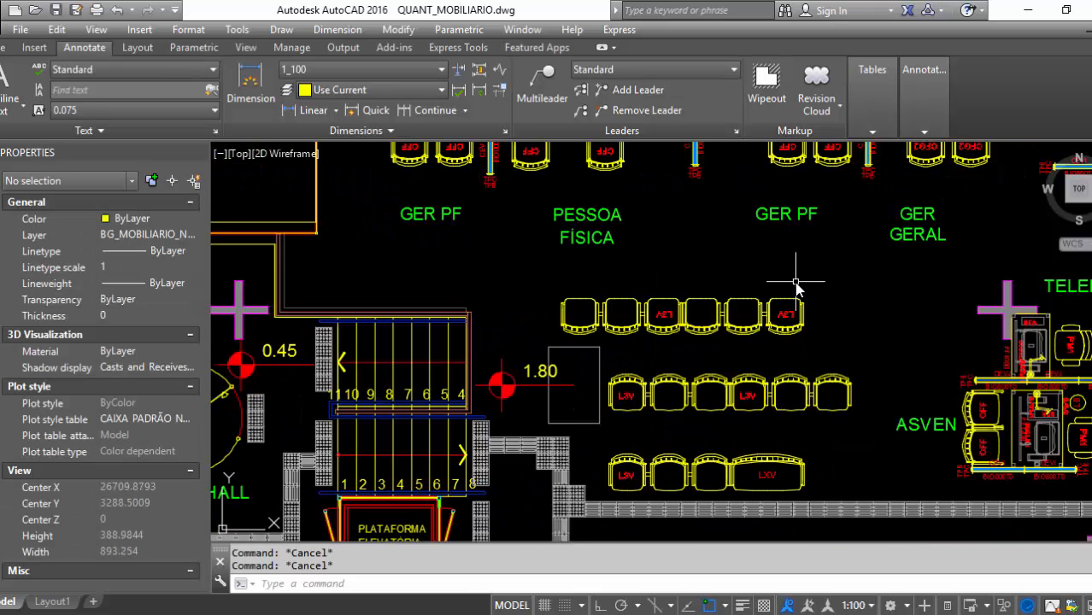
scroll(805, 299, up, 3)
click(807, 298)
click(747, 332)
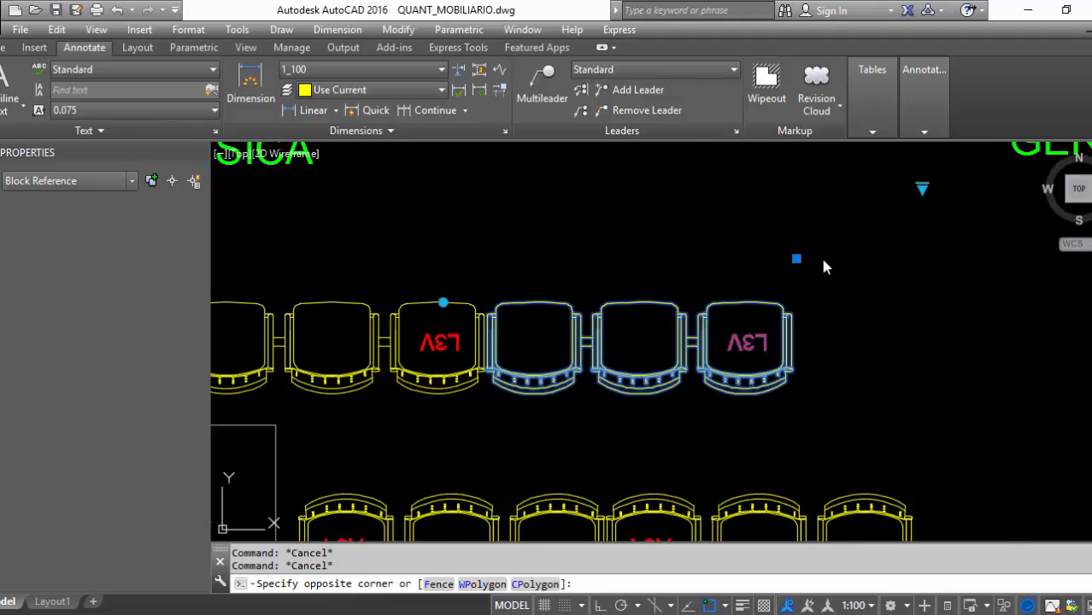
mouse_move(819, 255)
middle_down()
mouse_move(768, 263)
mouse_move(819, 255)
middle_up()
key(Escape)
Step: Look over the furniture layout across the floor plans, including the service desks and the waiting benches
scroll(695, 261, down, 5)
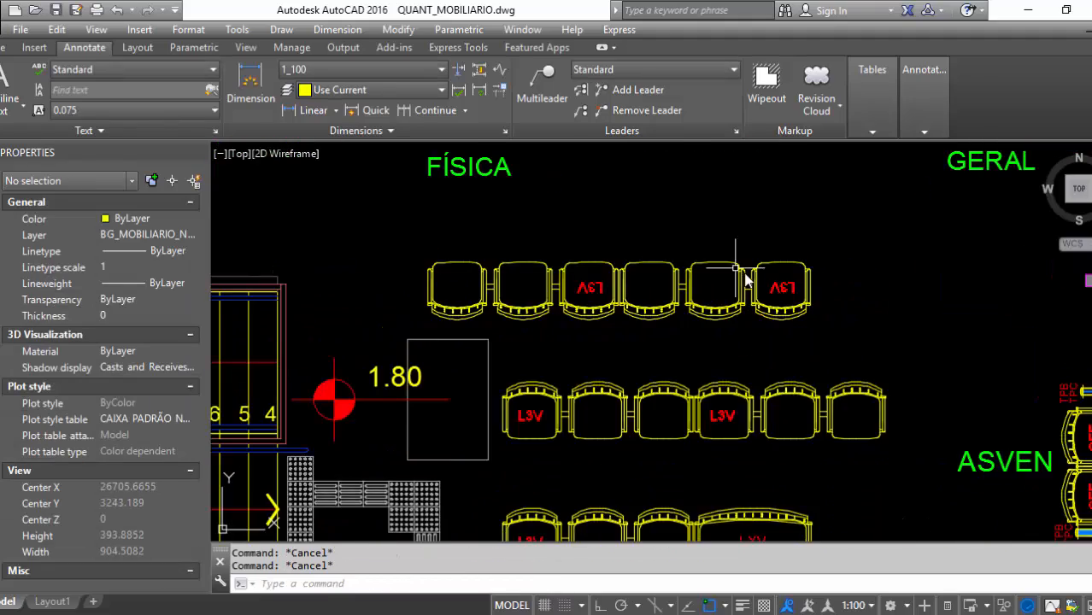
scroll(716, 324, up, 3)
scroll(716, 324, down, 6)
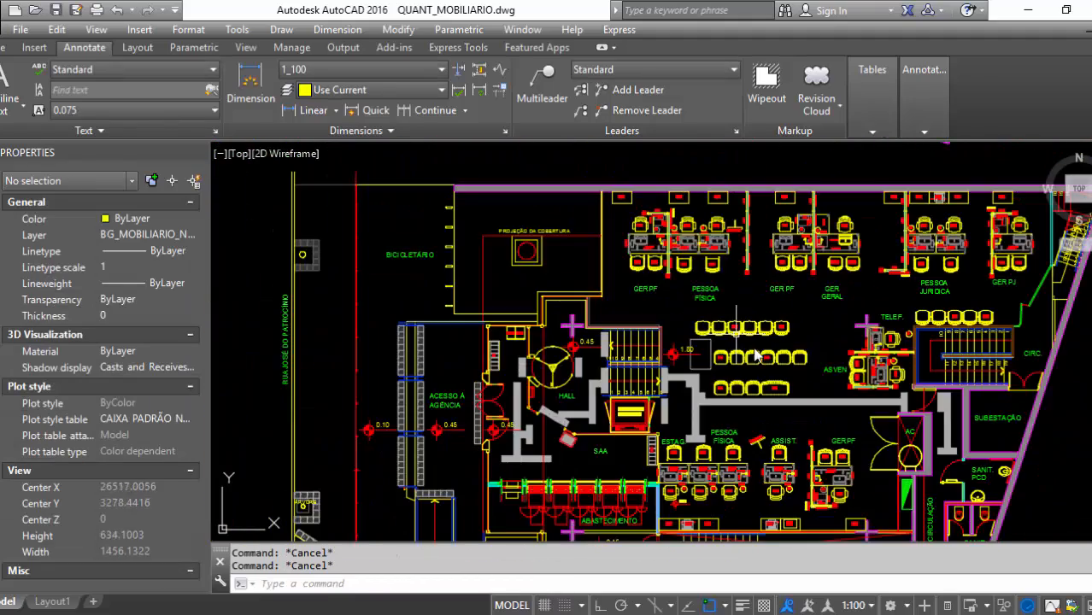
scroll(651, 312, down, 2)
middle_drag(667, 282, 566, 574)
middle_drag(601, 151, 588, 262)
scroll(588, 262, up, 4)
scroll(588, 262, up, 2)
scroll(588, 262, down, 4)
middle_drag(548, 391, 625, 211)
middle_drag(599, 517, 669, 251)
middle_drag(686, 355, 690, 200)
scroll(709, 209, up, 4)
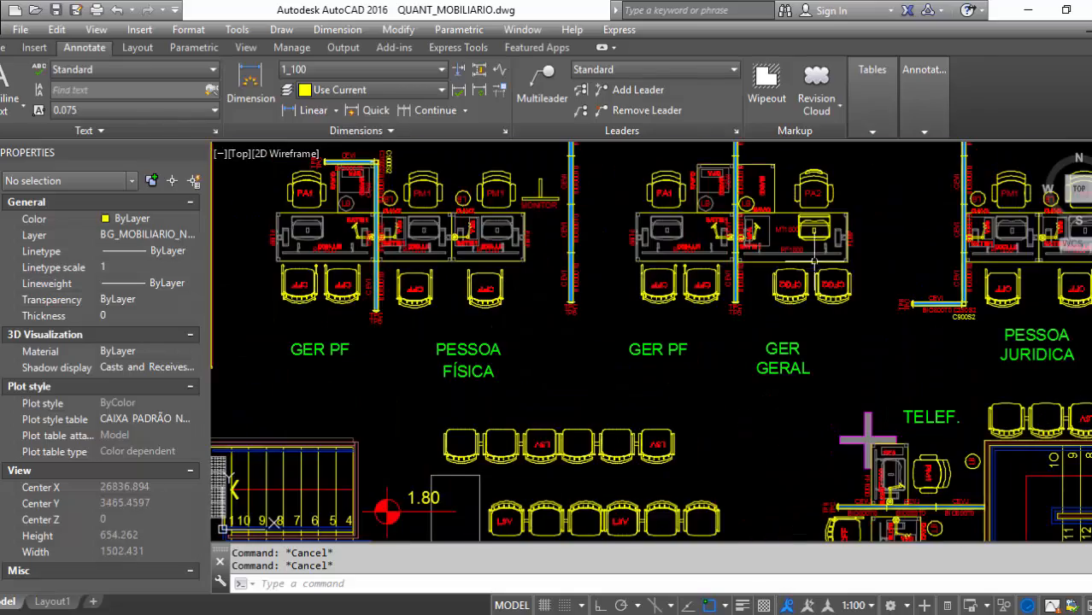
middle_drag(815, 262, 692, 259)
middle_drag(608, 393, 727, 208)
Step: Review the type list of the rightmost L3V bench again, leaving the selection unchanged
scroll(637, 252, up, 3)
scroll(649, 243, up, 2)
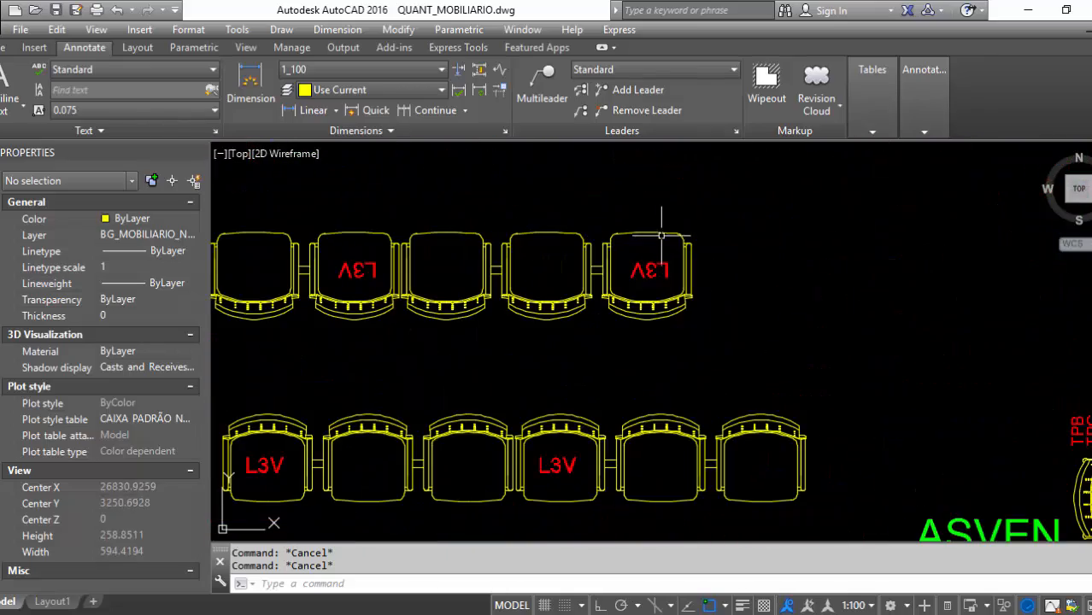
click(658, 231)
scroll(658, 243, down, 4)
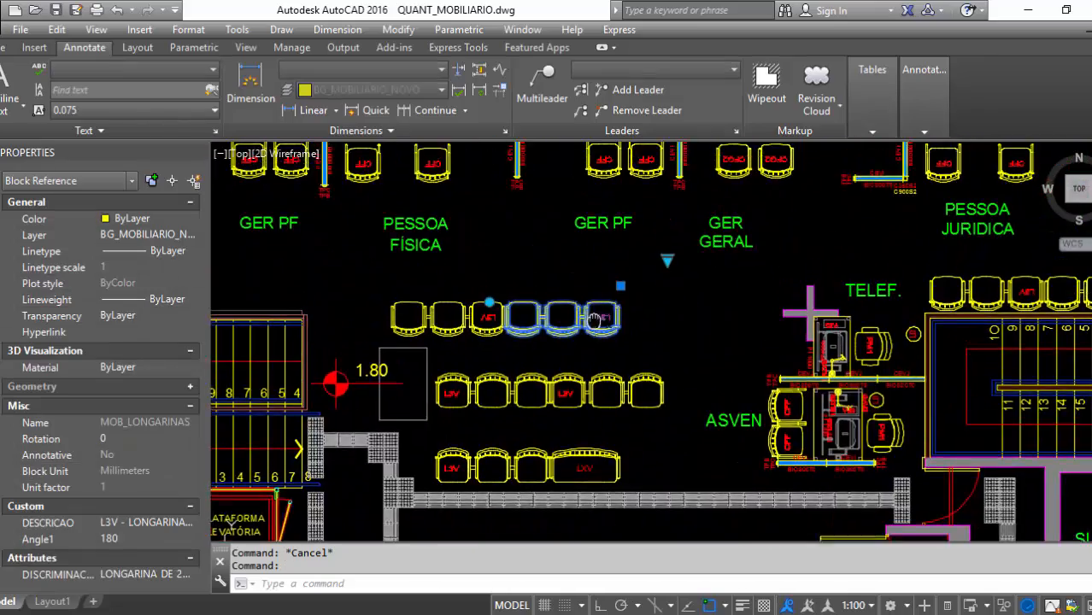
scroll(658, 251, up, 2)
click(664, 259)
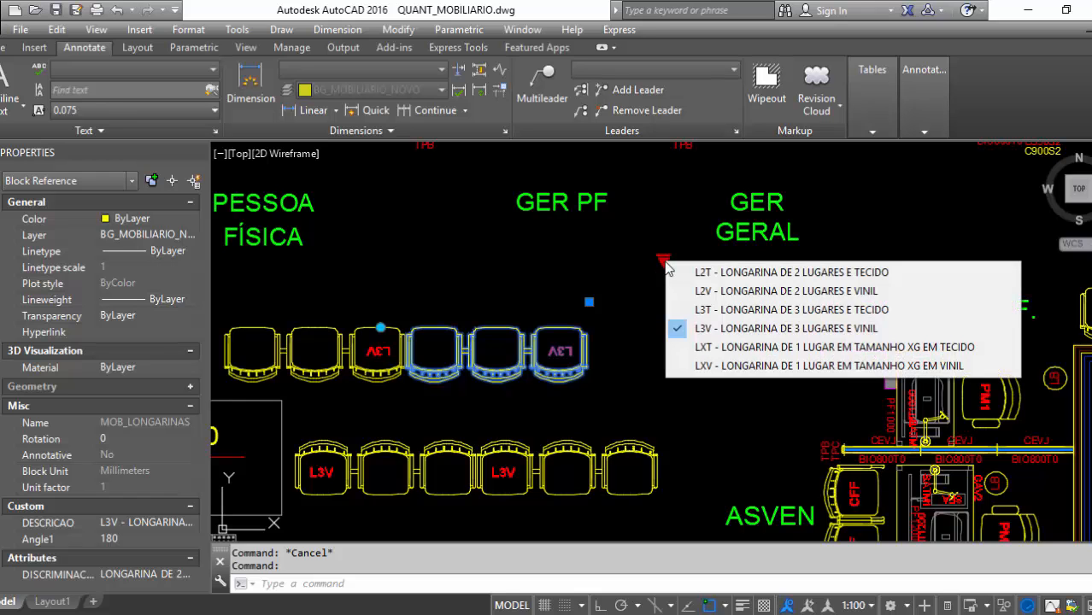
key(Escape)
Step: Select the MT1600 desk in the APOIO room and review its list of available table types
scroll(641, 237, down, 5)
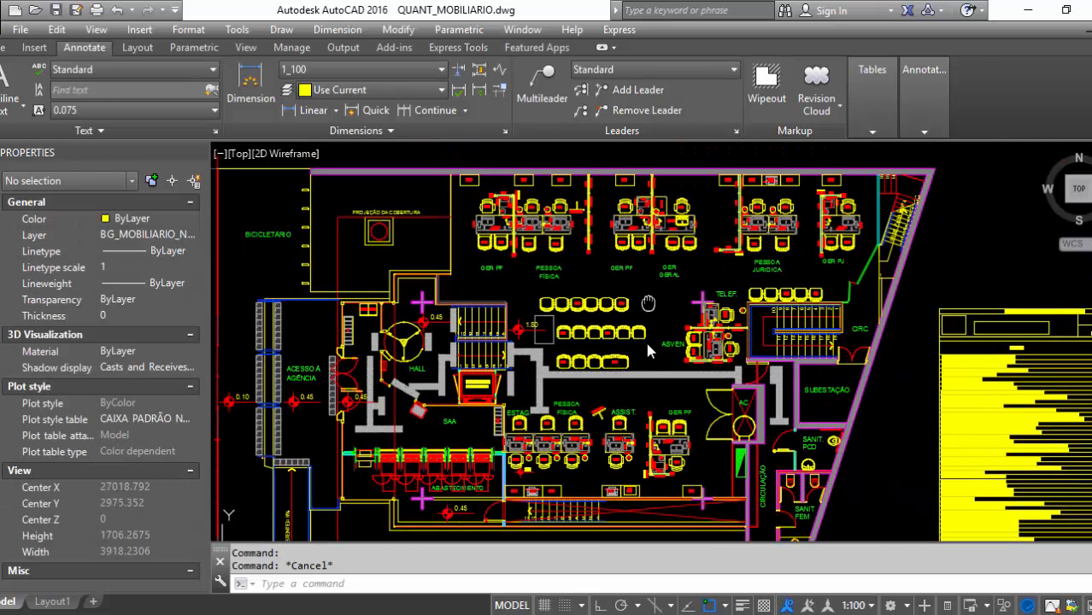
middle_drag(643, 239, 647, 340)
scroll(688, 333, down, 4)
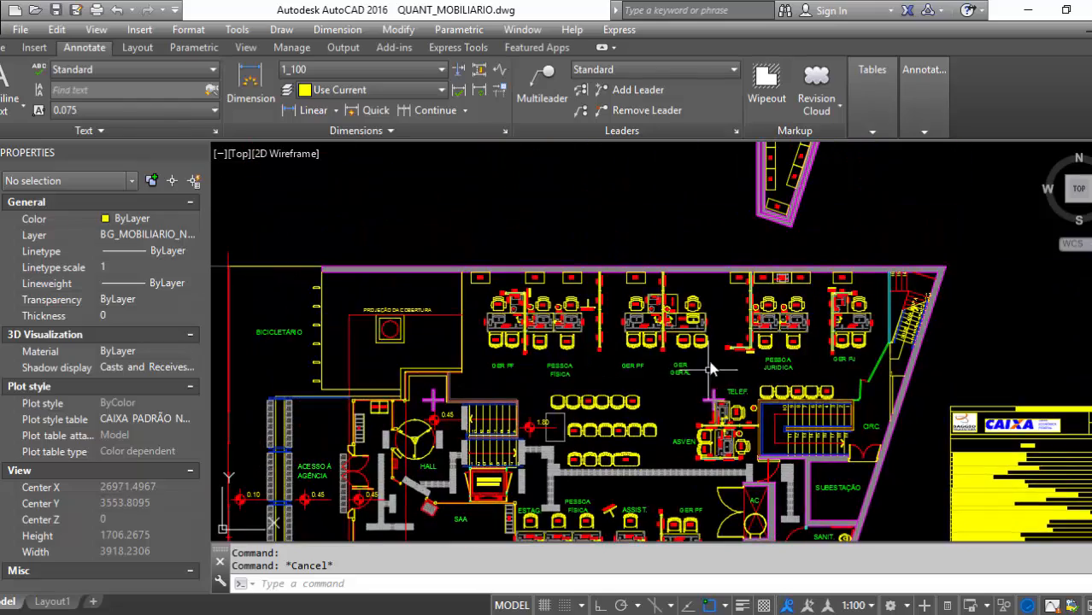
scroll(739, 299, up, 2)
scroll(706, 205, up, 6)
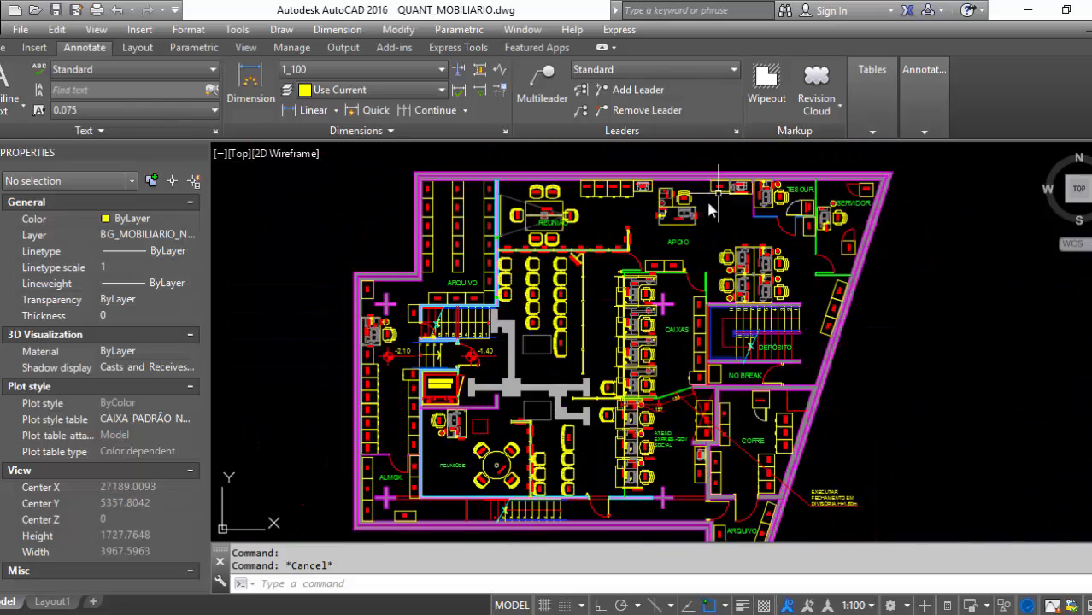
click(612, 285)
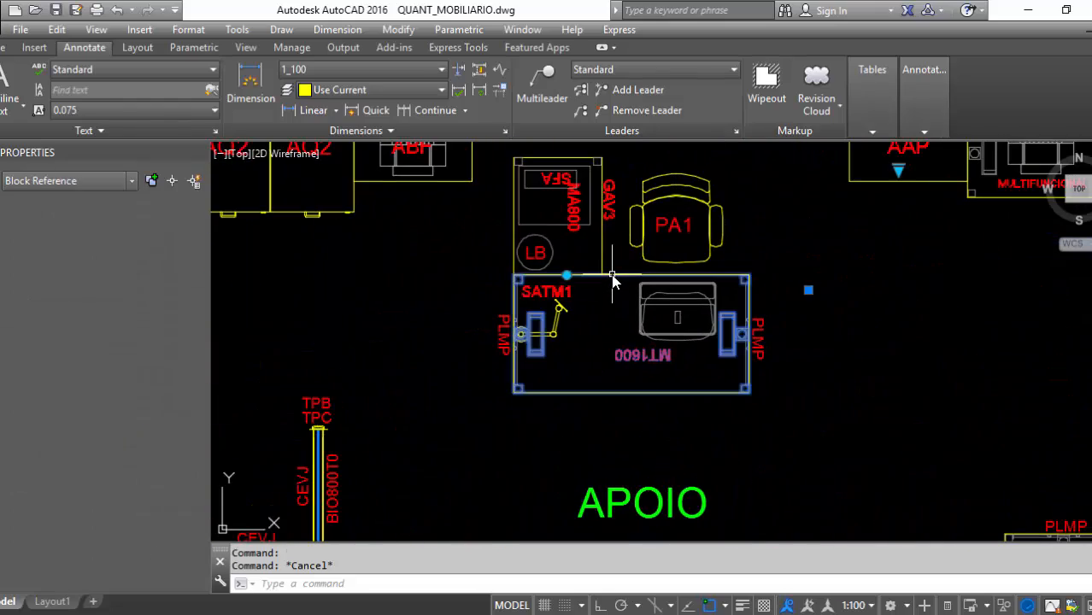
scroll(632, 380, up, 2)
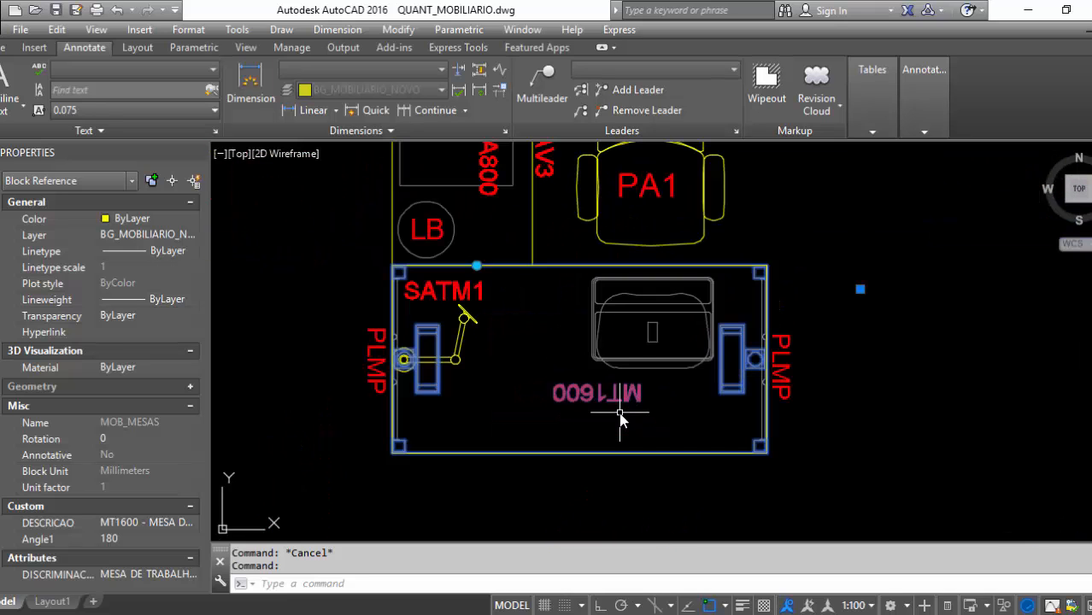
scroll(596, 406, down, 1)
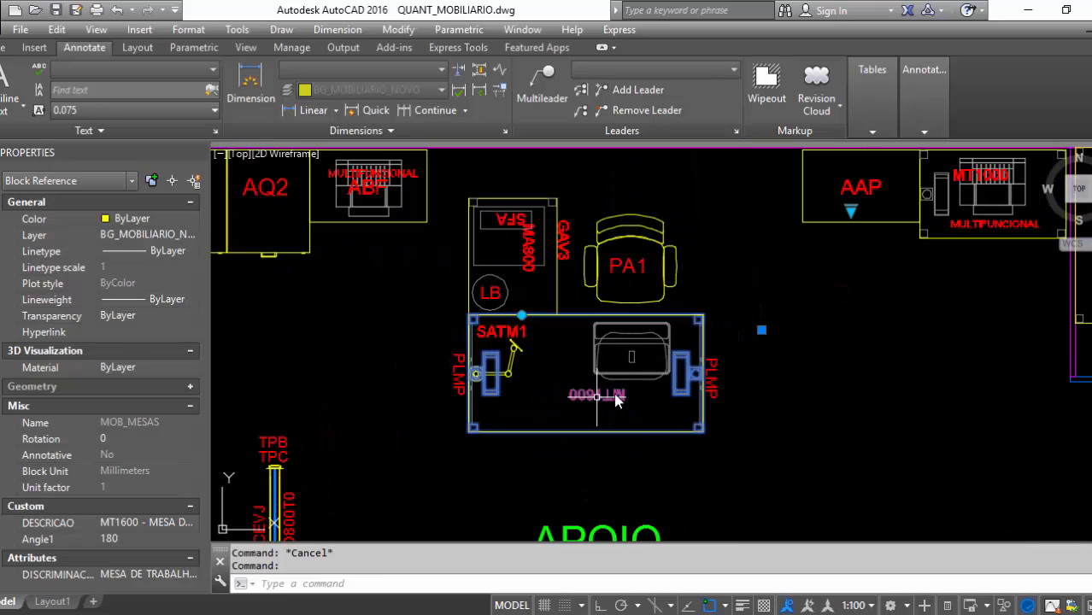
click(852, 211)
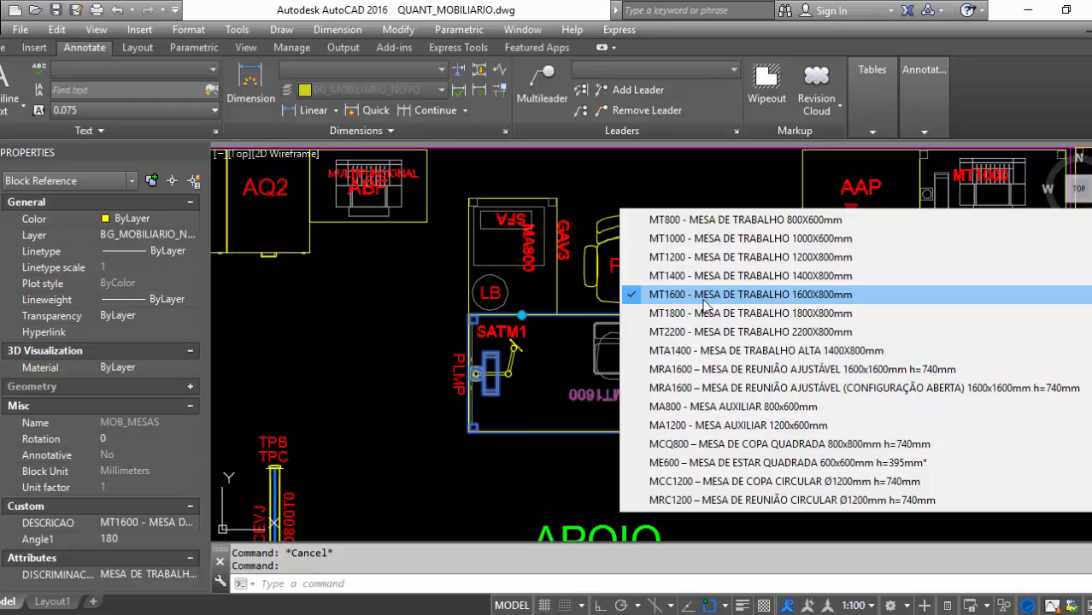
key(Escape)
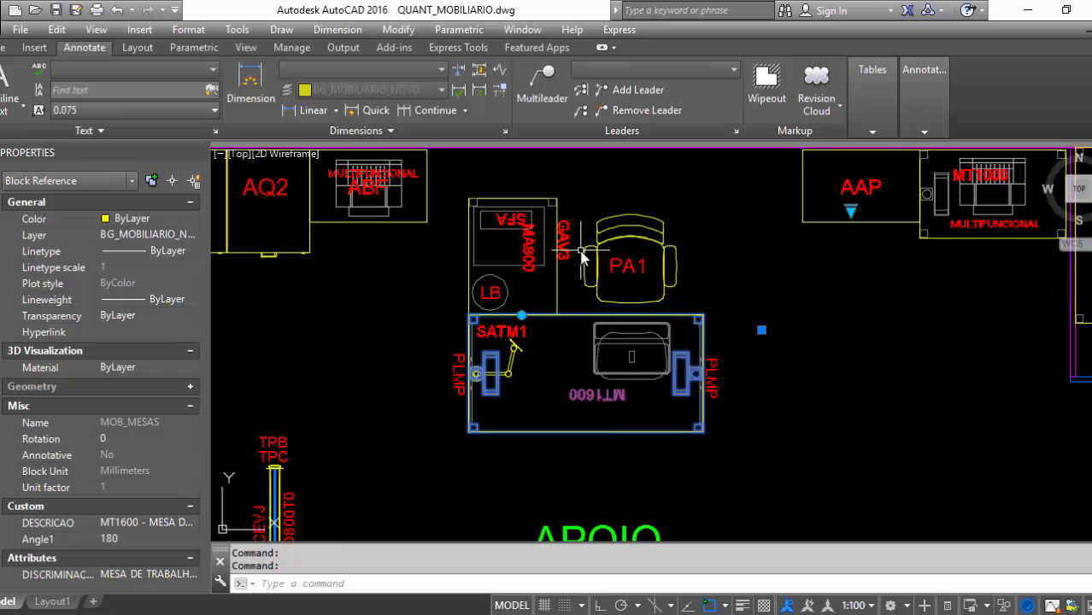
key(Escape)
Step: Switch to the Excel workbook LINK_CAD_VALORES_MOBILIARIO.xls and examine its CODIGO and VALOR columns
key(alt+Tab)
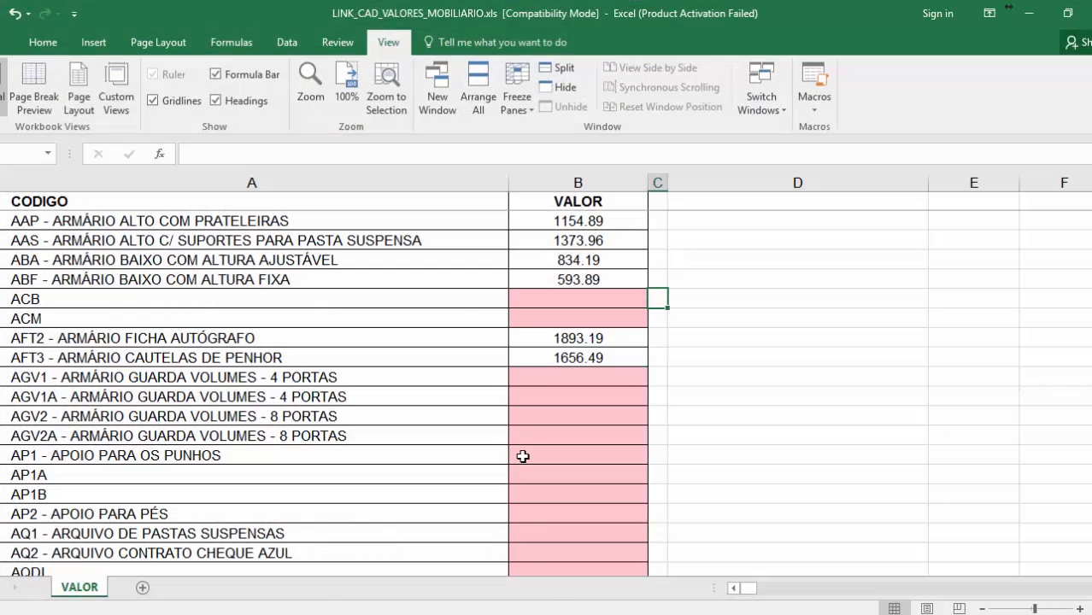
click(194, 181)
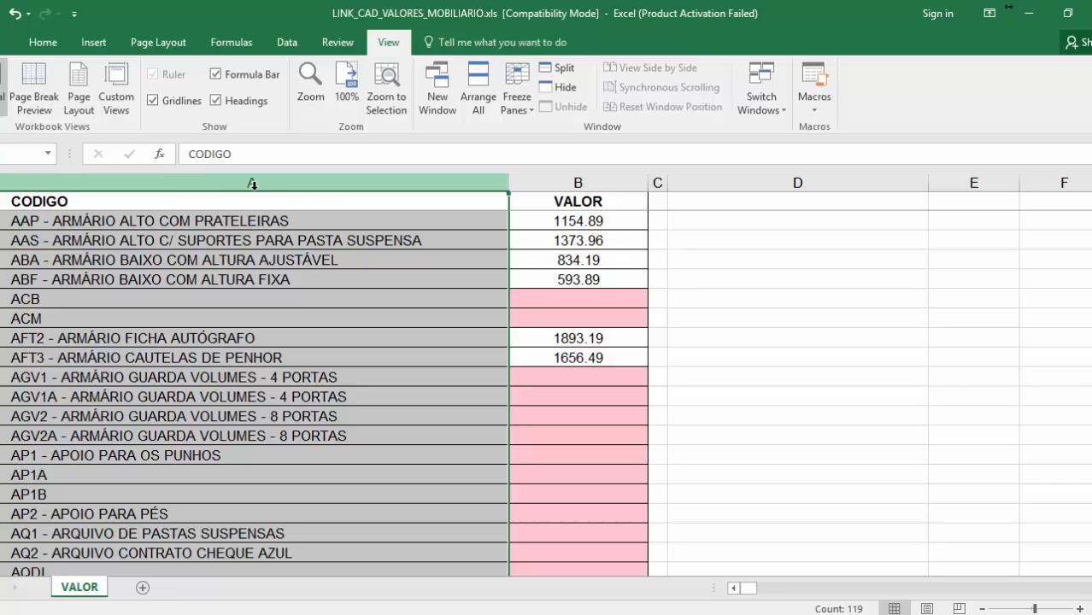
click(579, 182)
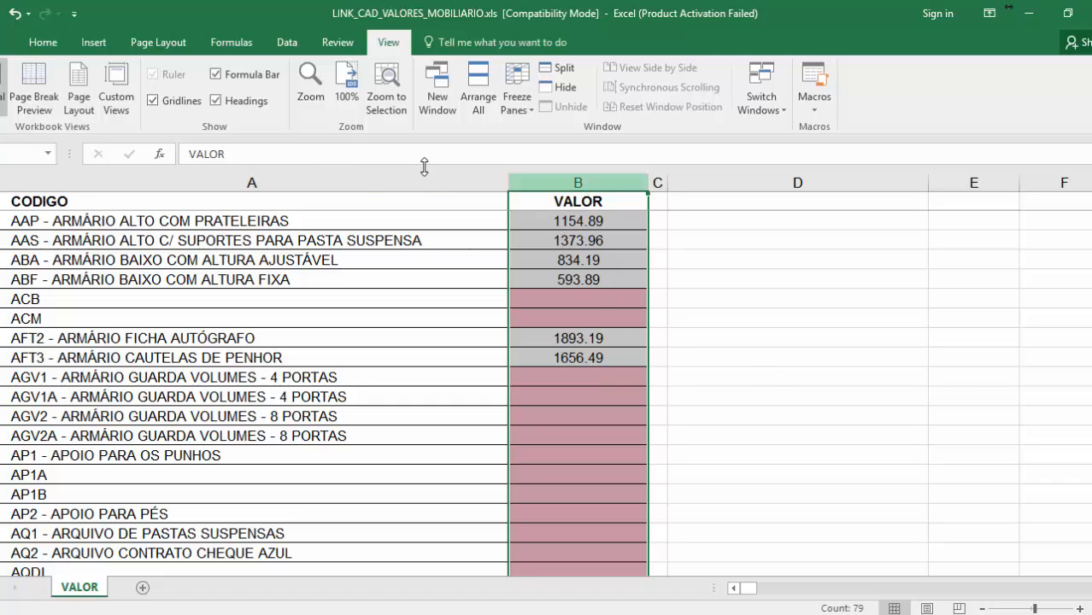
click(359, 180)
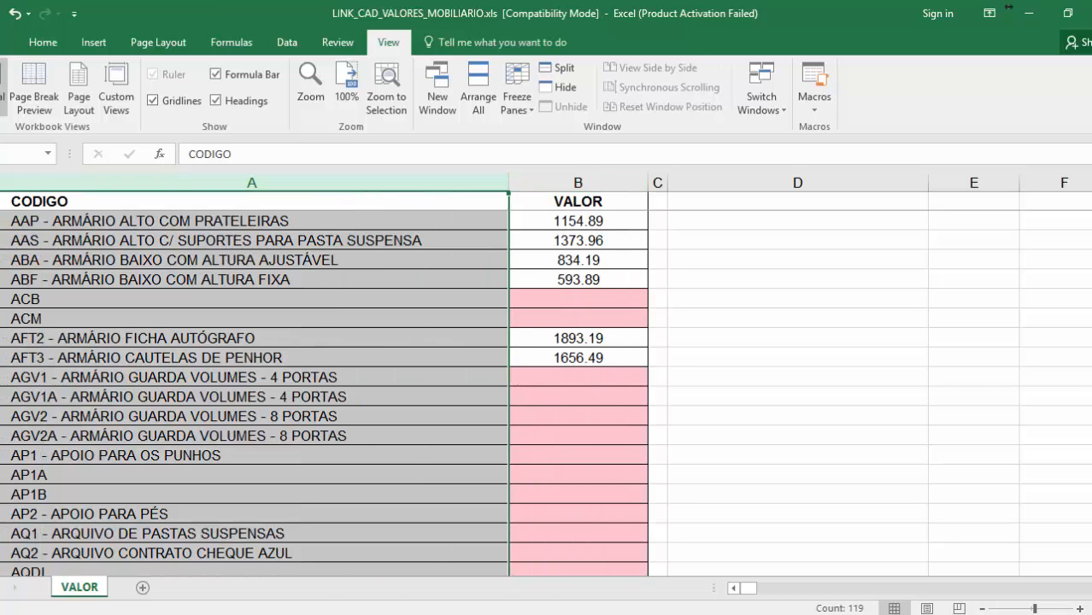
Step: Return to the AutoCAD drawing and compare the MT1600 desk's type descriptions with the codes in the Excel price list
click(1028, 12)
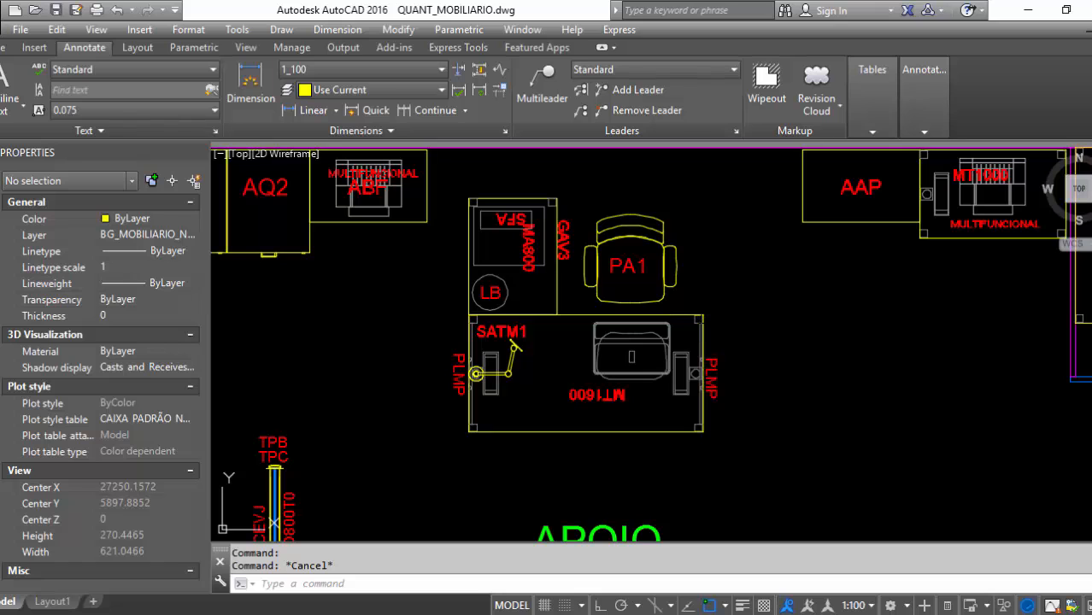
click(702, 316)
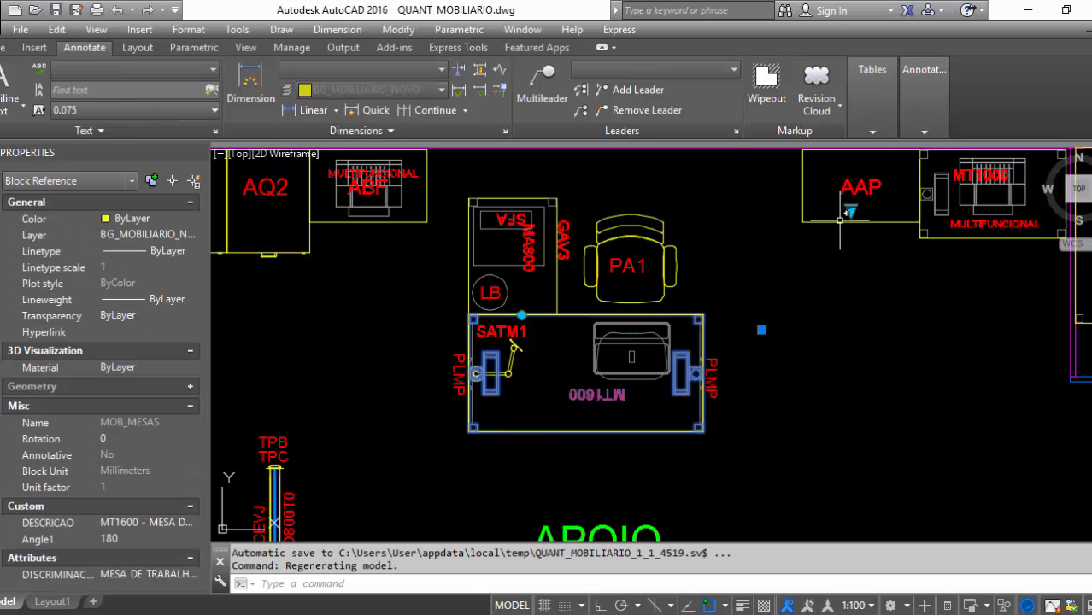
click(761, 330)
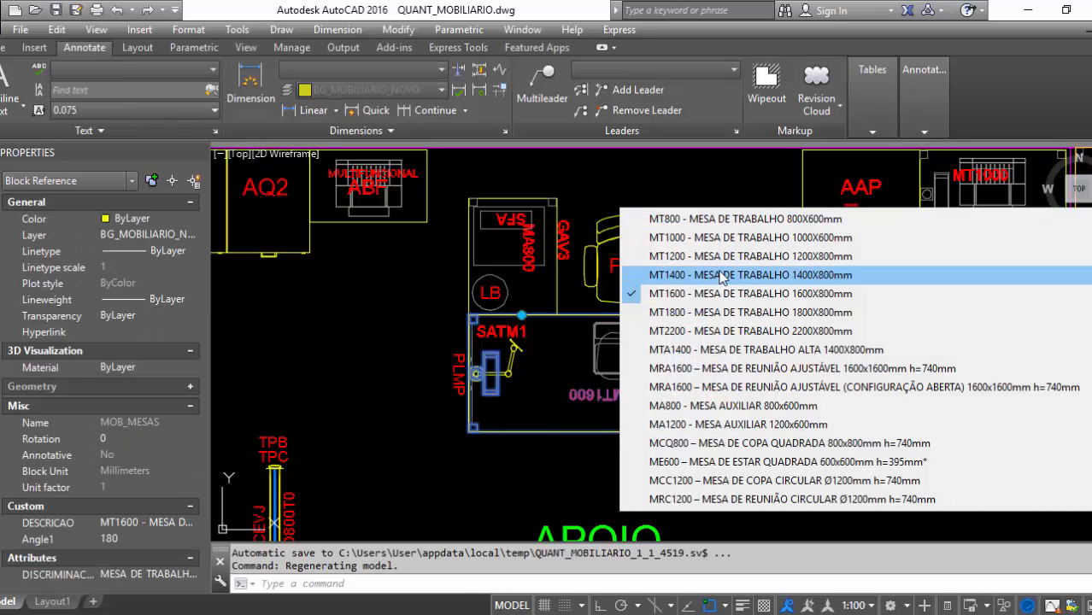
key(Escape)
key(Escape)
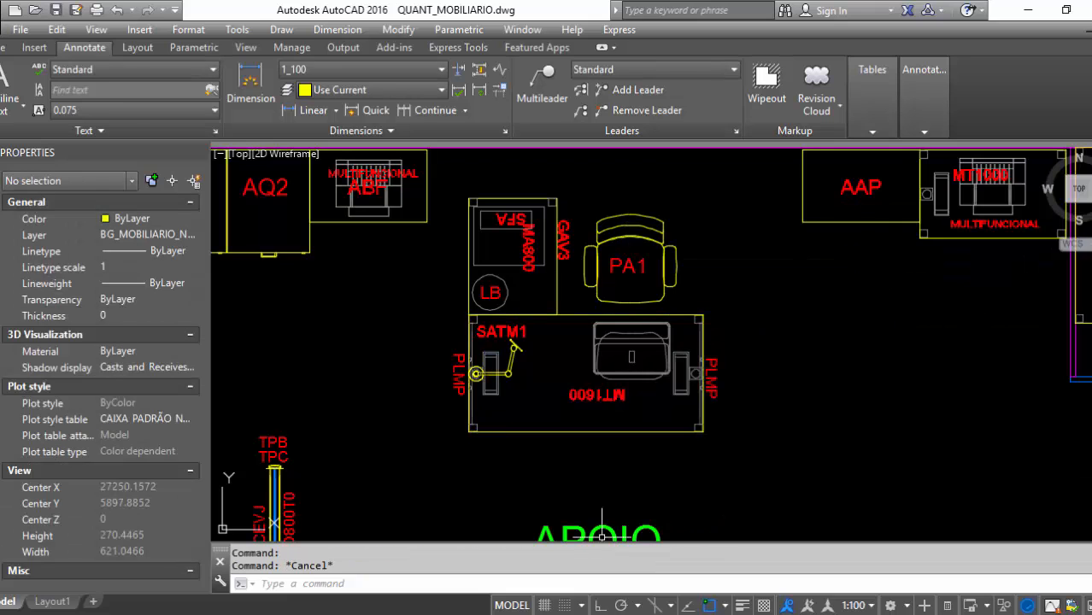
Step: Switch back to the Excel price list and look through the cabinet descriptions in the CODIGO column down to ACM
click(1024, 9)
key(Down)
key(Down)
key(Down)
key(Down)
key(Down)
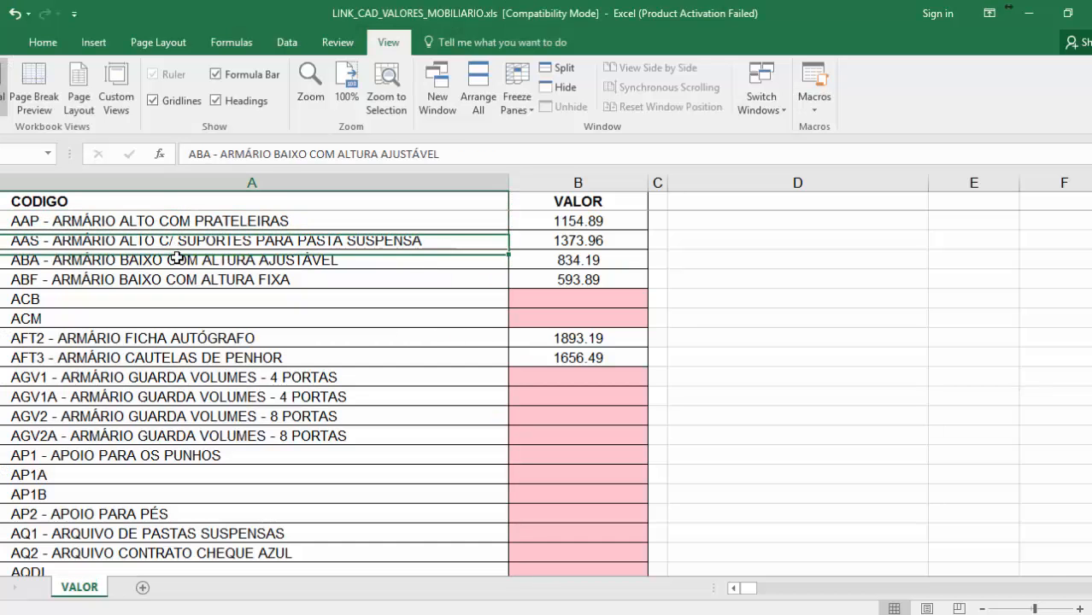
click(170, 325)
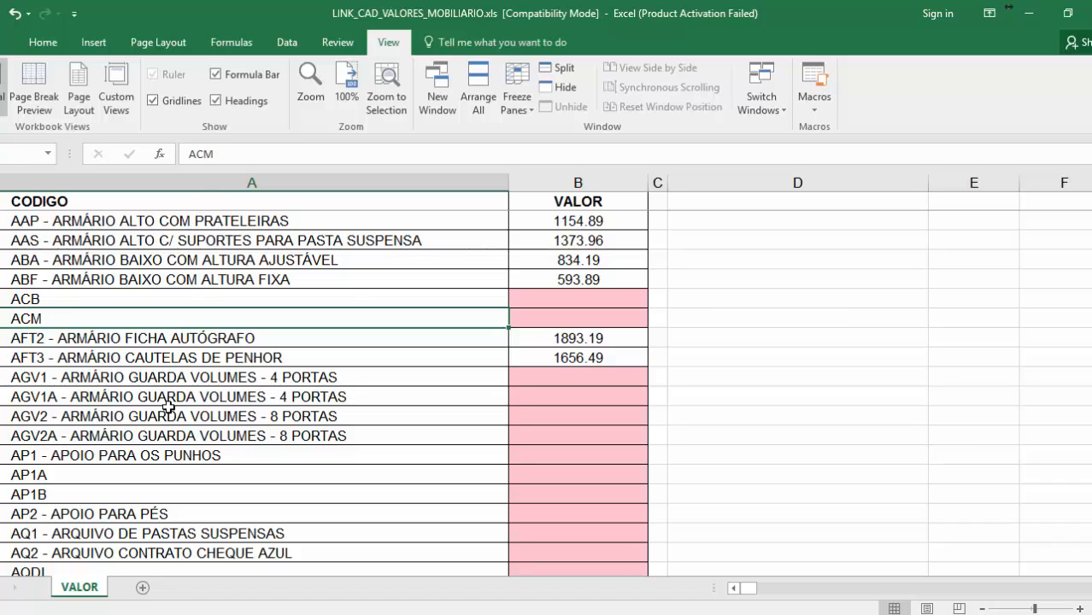
Step: Examine the AAP cabinet's code and its value, along with the AAS, ABA and ABF codes below it
click(221, 220)
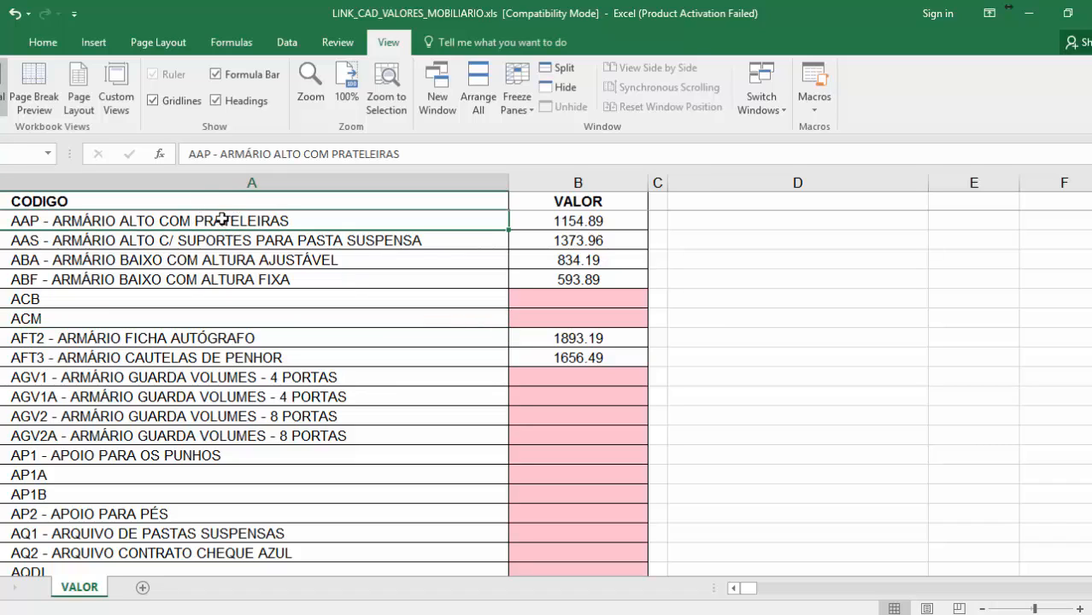
click(614, 224)
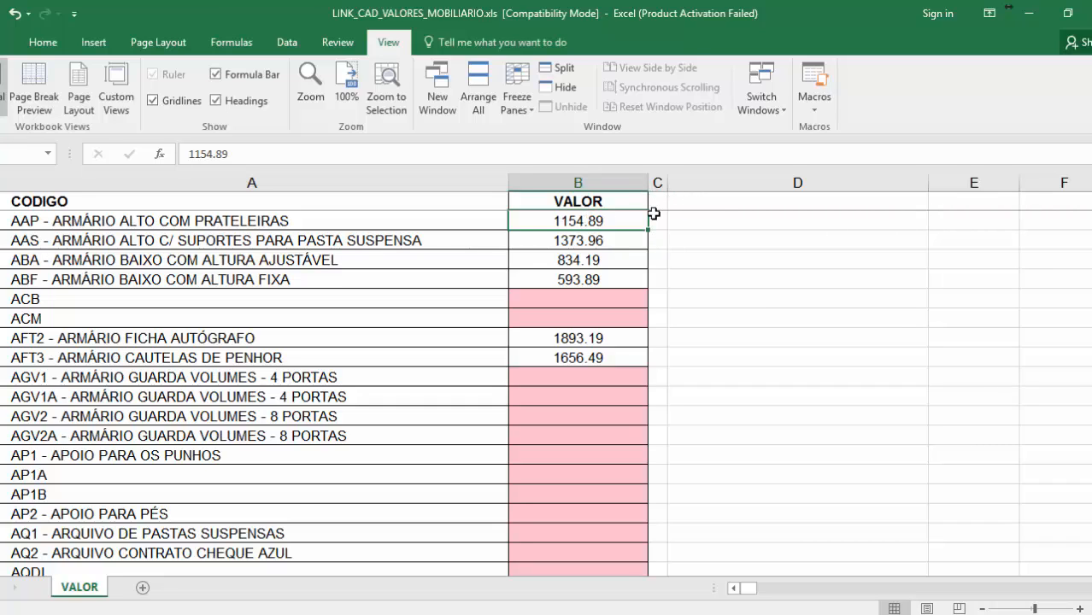
click(361, 219)
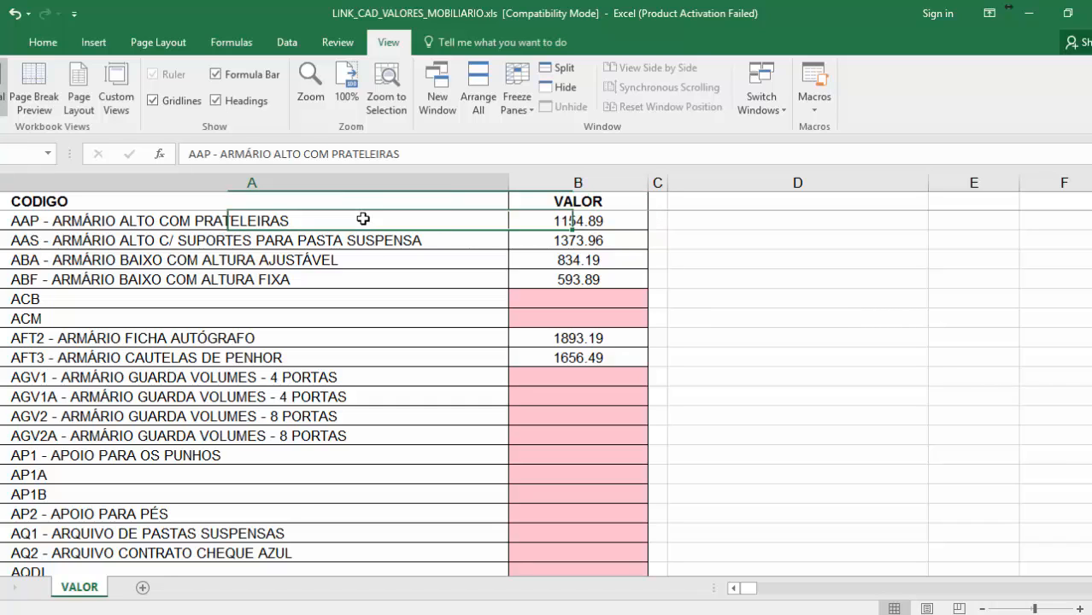
click(365, 239)
click(358, 260)
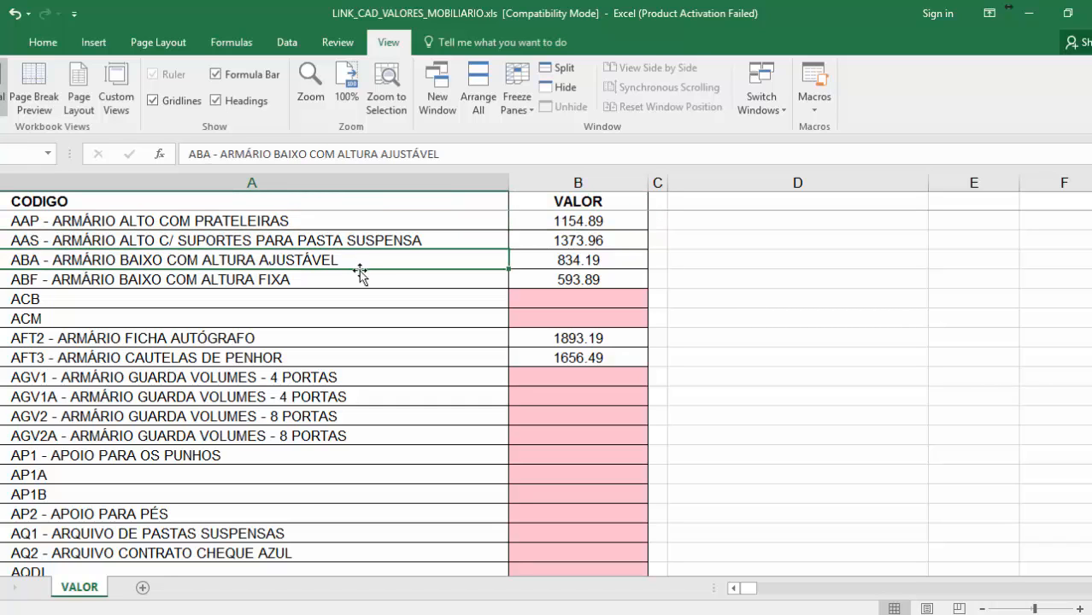
click(360, 277)
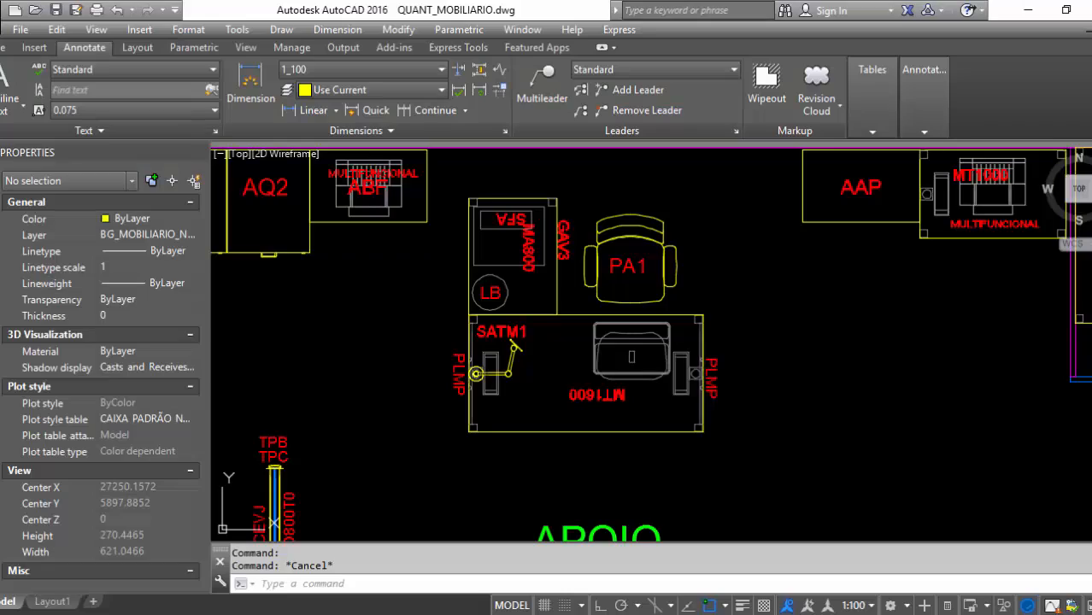
Step: In the AutoCAD drawing, select the PA1 chair in the APOIO room and review its type list and block name
scroll(655, 288, down, 3)
scroll(680, 419, up, 6)
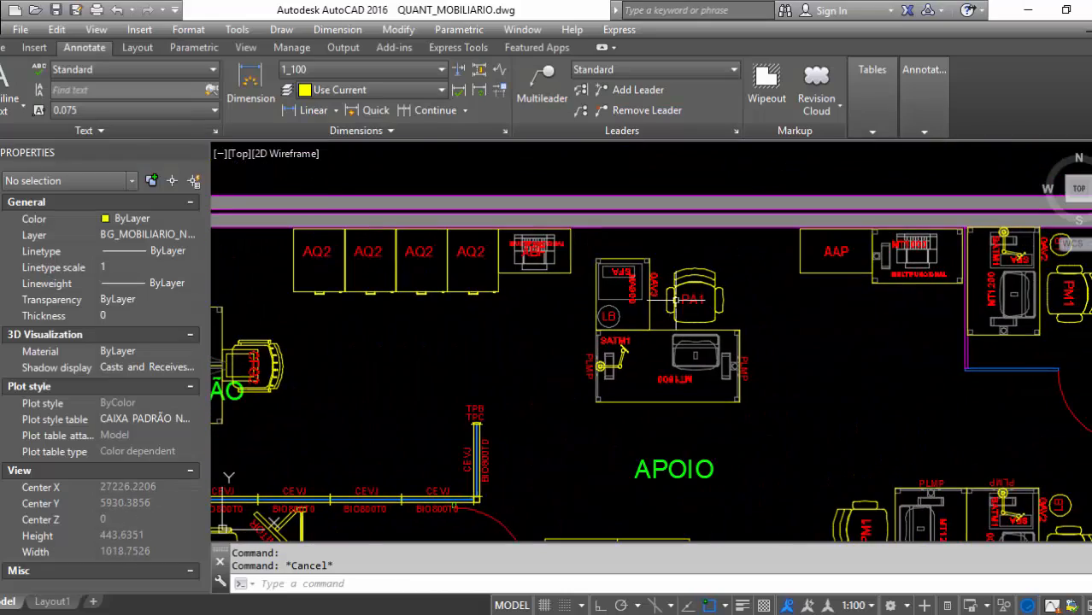
click(682, 298)
scroll(711, 297, up, 4)
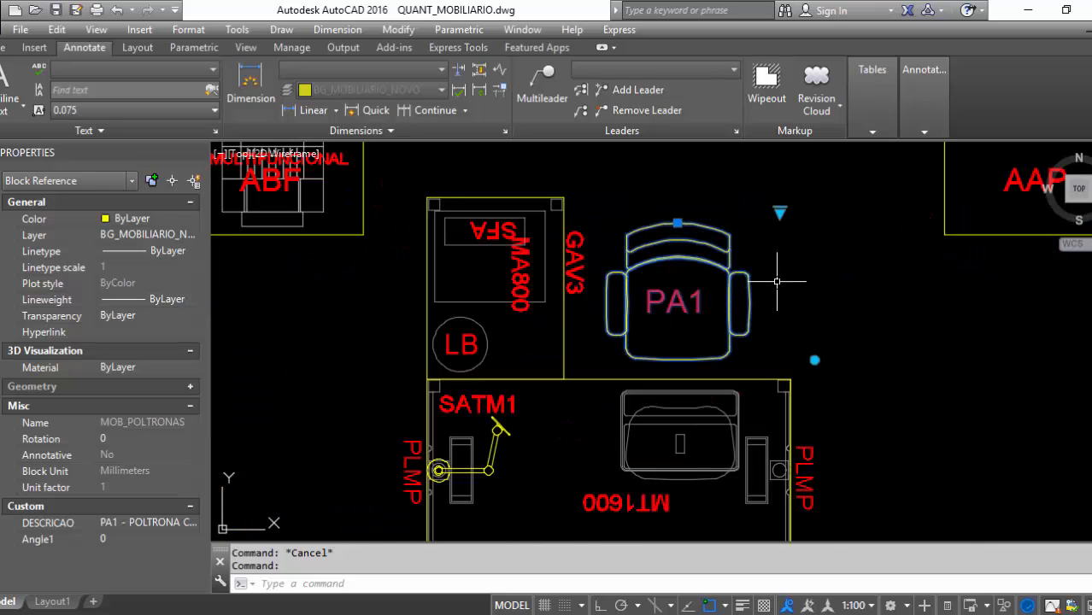
scroll(774, 288, down, 2)
middle_drag(707, 344, 740, 285)
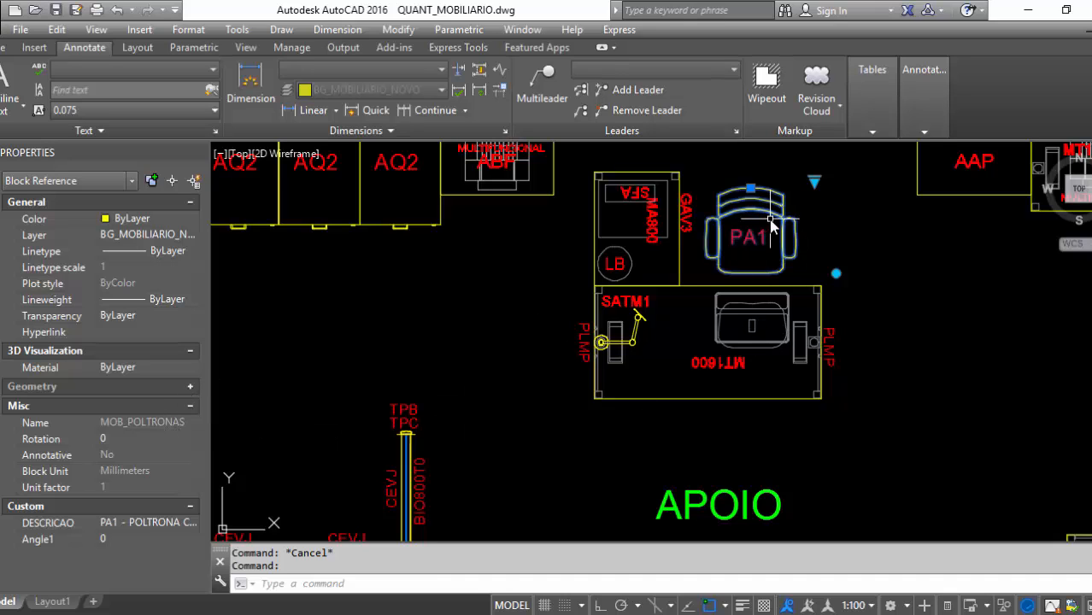
click(814, 182)
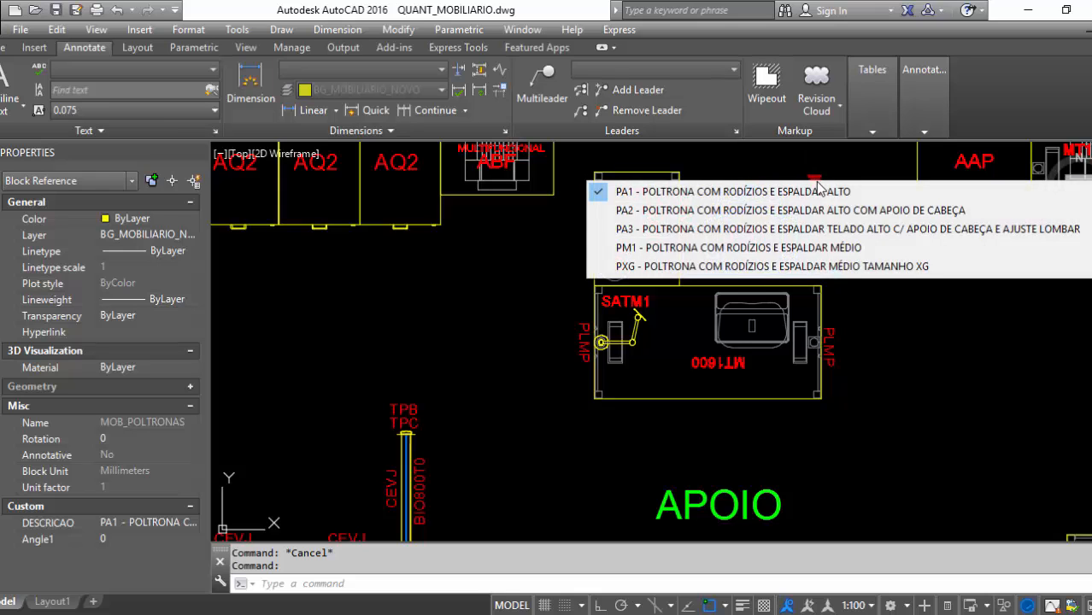
key(Escape)
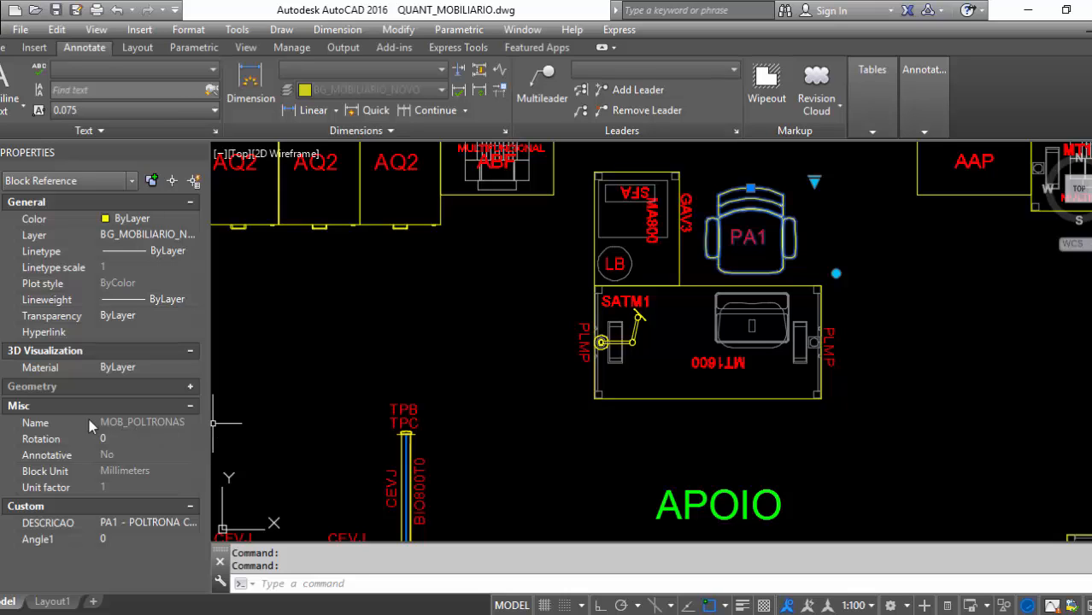
key(Escape)
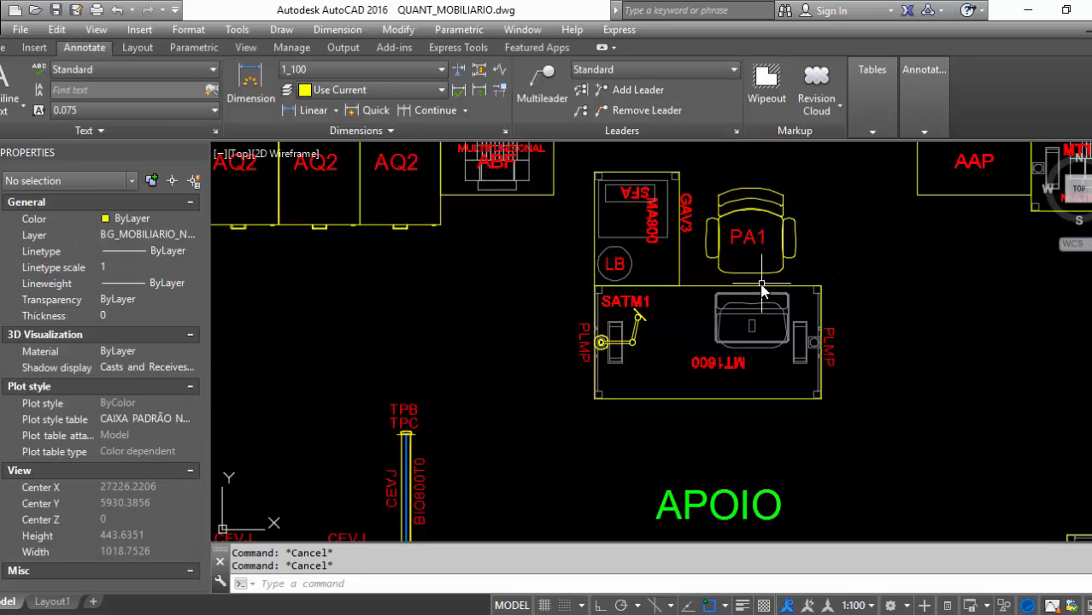
Step: Select the MT1600 desk below the PA1 chair, check its block name in the properties, and deselect it
click(754, 291)
mouse_move(125, 430)
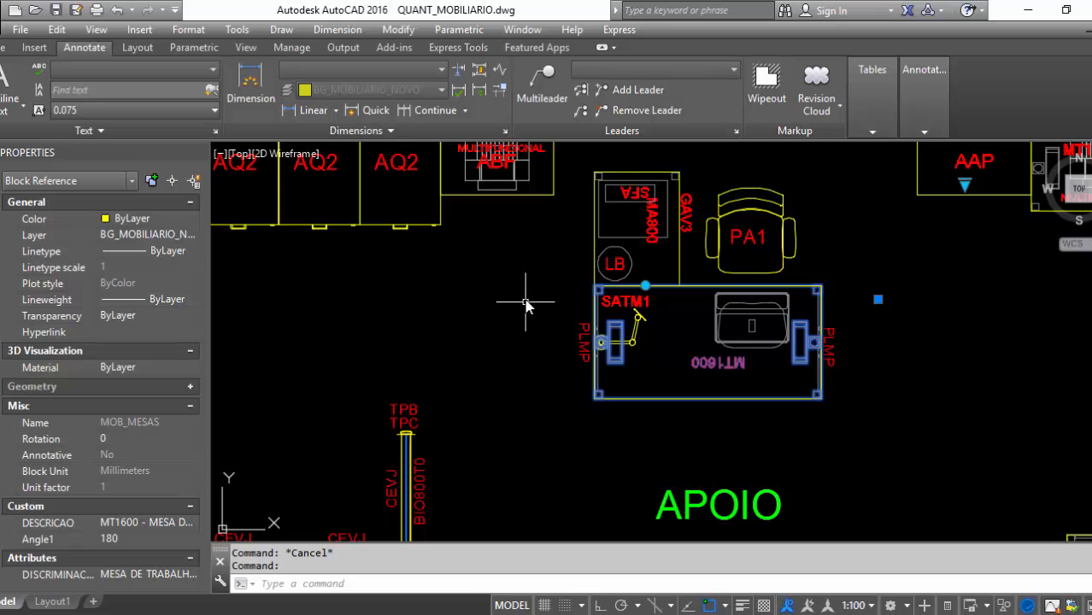
scroll(526, 304, down, 3)
key(Escape)
Step: Look over both furnished floor plans, the quantity table beside them, and the empty area next to the upper plan
scroll(555, 295, up, 2)
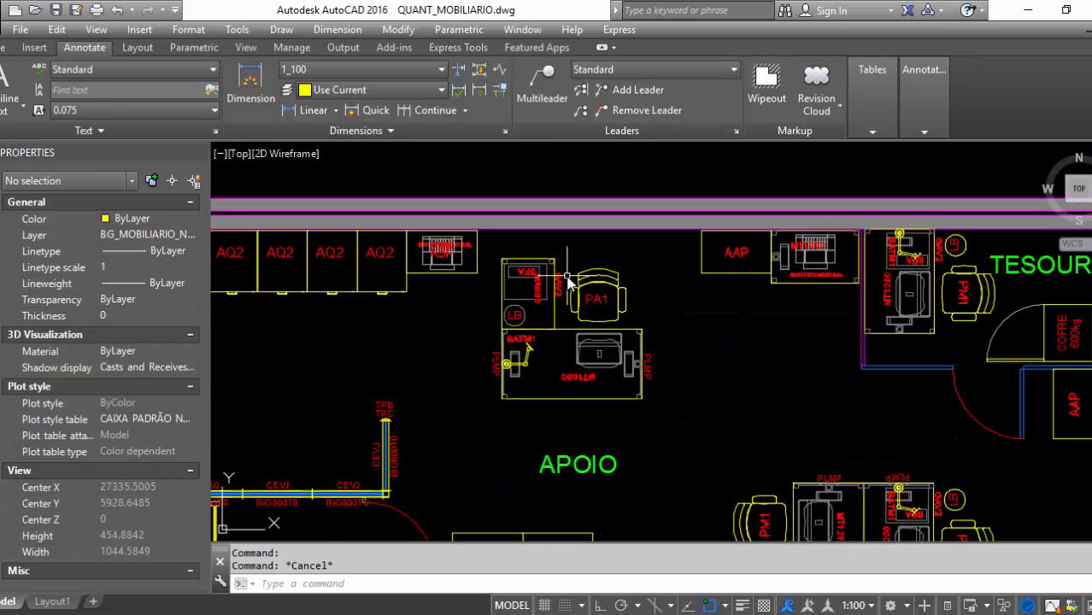
scroll(567, 282, down, 5)
scroll(504, 291, up, 1)
scroll(598, 312, down, 4)
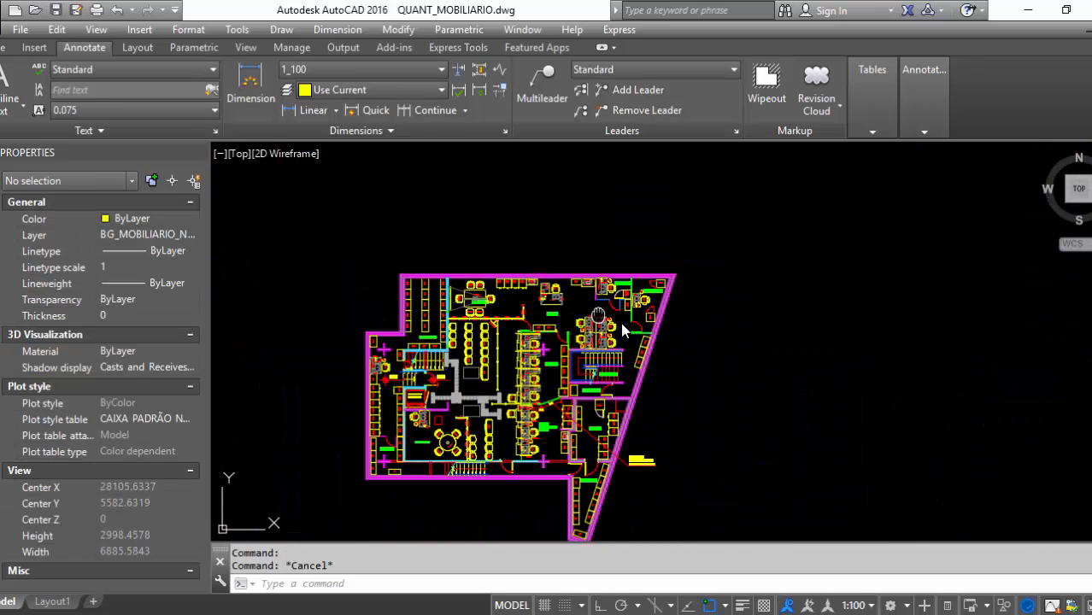
middle_drag(622, 324, 654, 275)
scroll(654, 275, down, 4)
middle_drag(728, 333, 714, 346)
scroll(716, 461, up, 2)
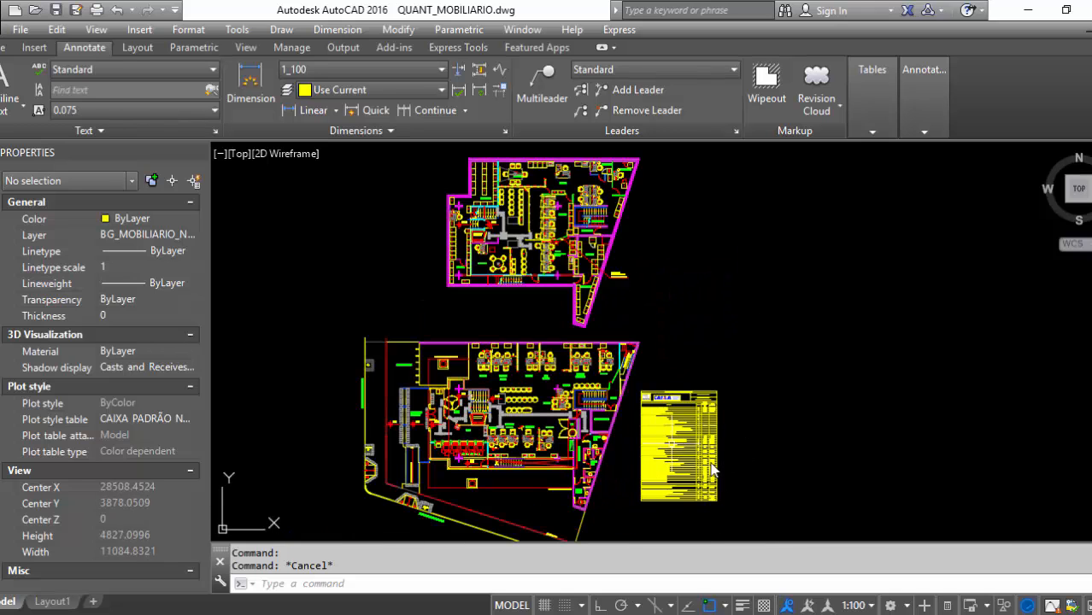
middle_drag(719, 303, 707, 454)
scroll(592, 328, up, 5)
middle_drag(714, 344, 706, 274)
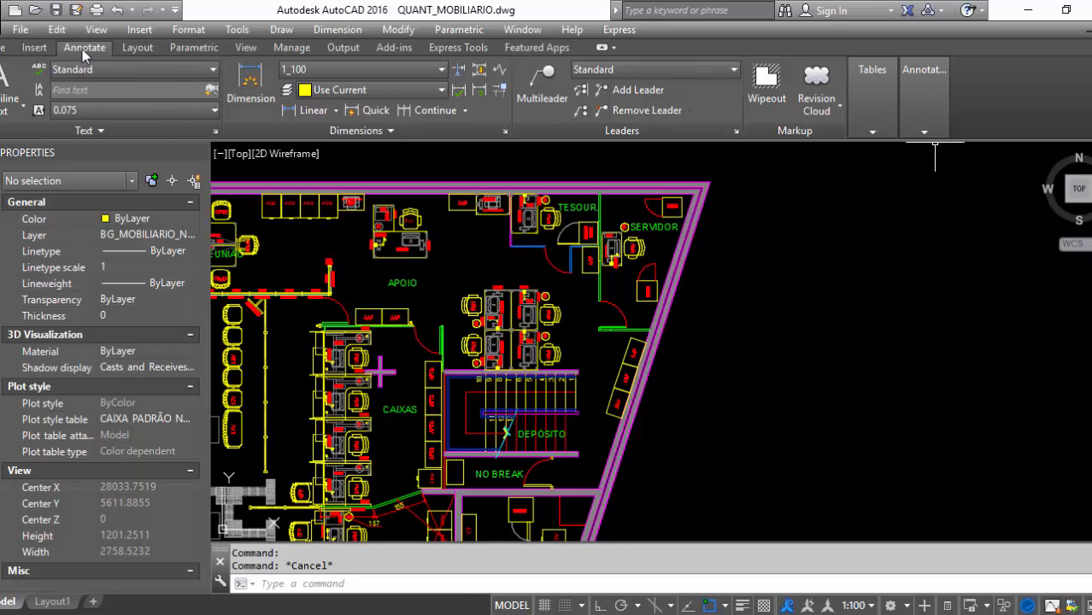
mouse_move(924, 127)
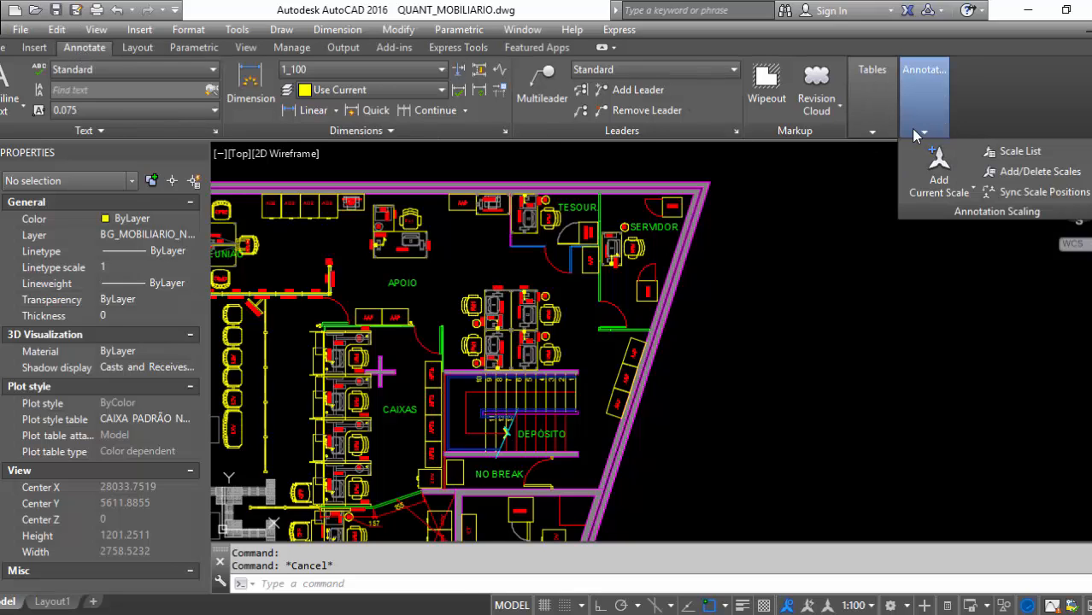
mouse_move(878, 128)
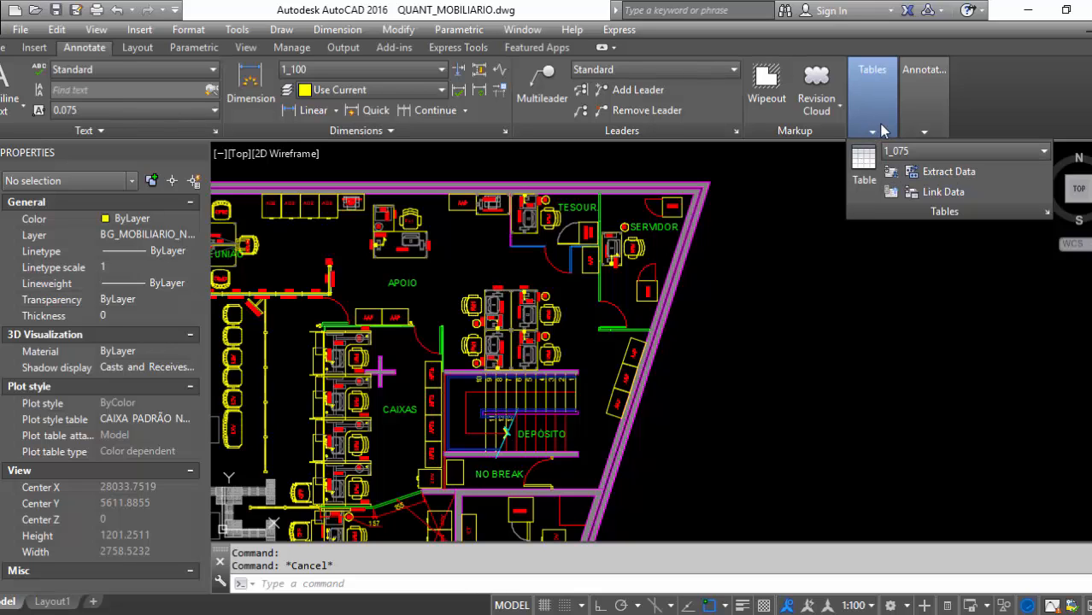
click(937, 172)
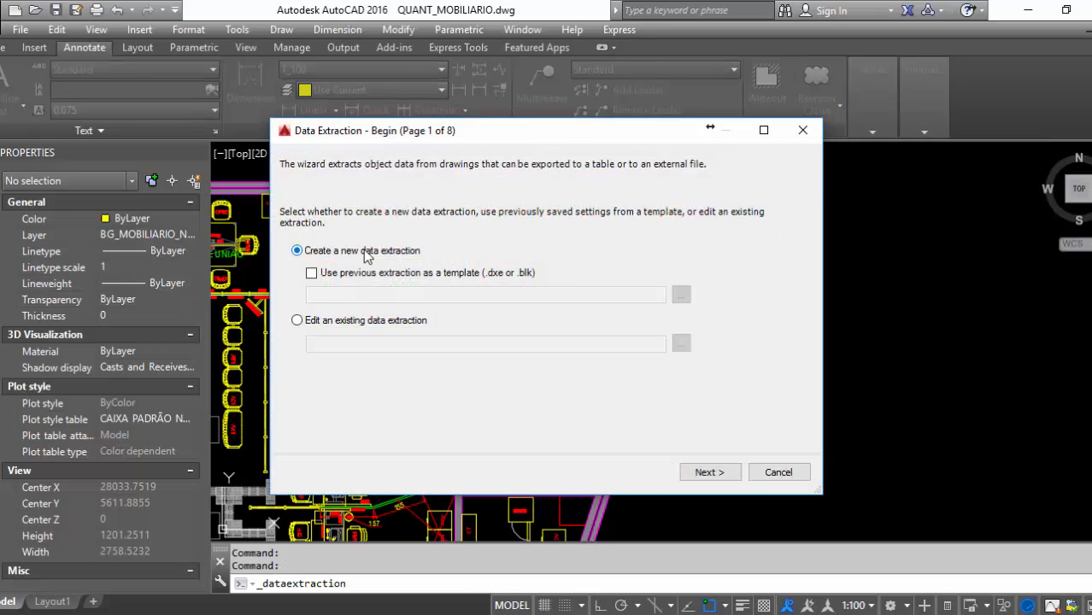
click(694, 467)
key(Escape)
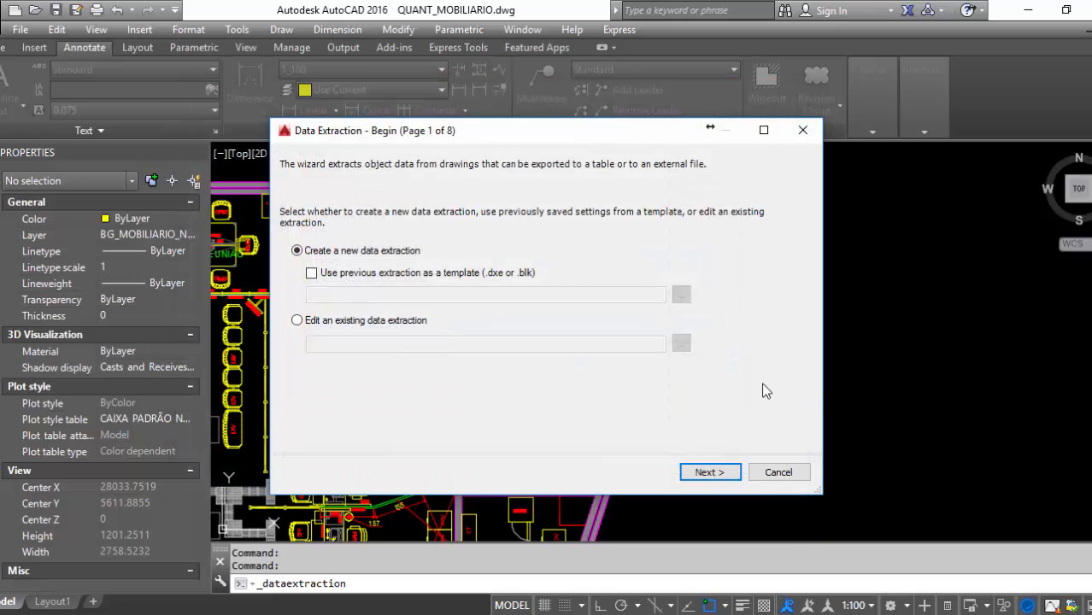
key(Escape)
click(595, 324)
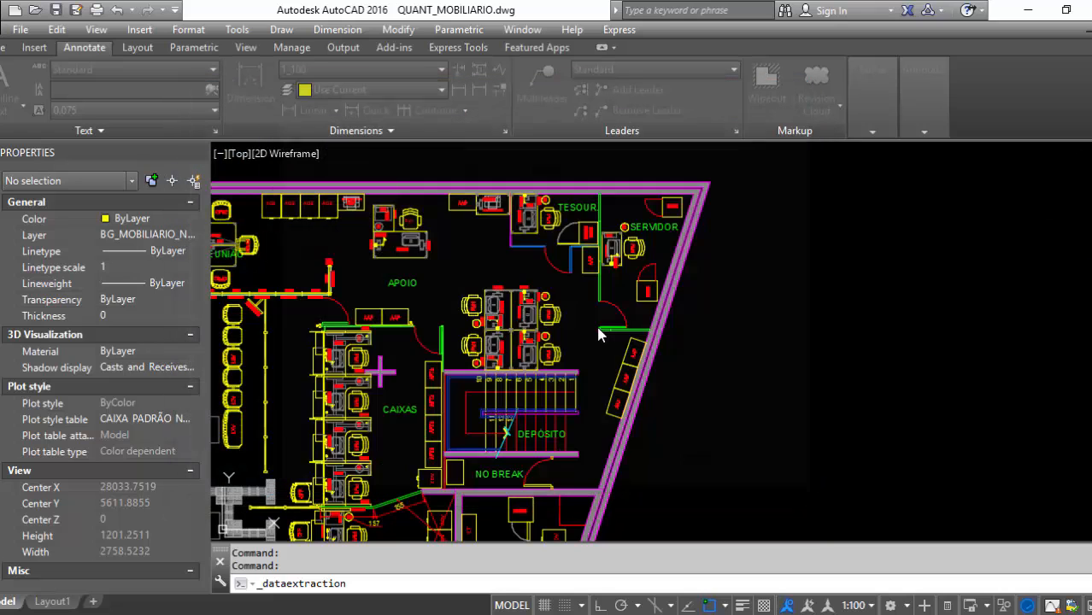
click(762, 324)
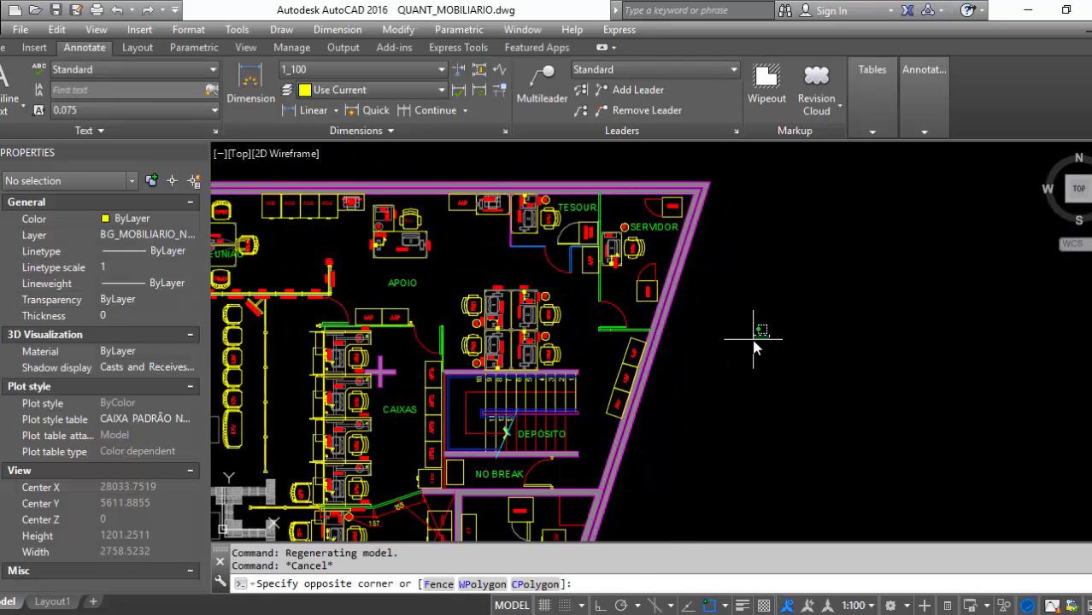
scroll(758, 324, down, 3)
key(Escape)
scroll(659, 342, up, 2)
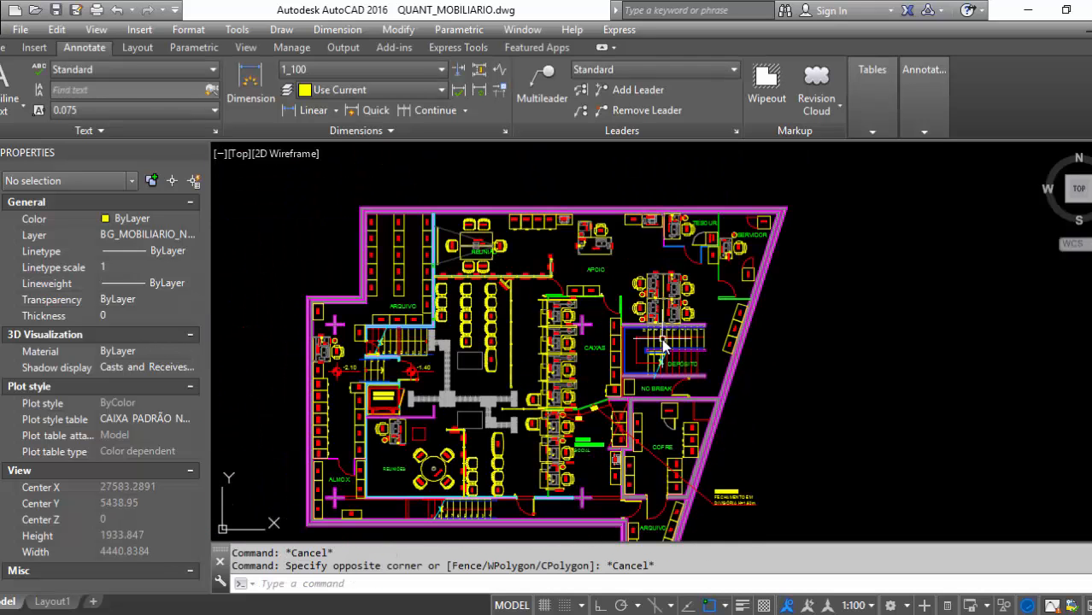
scroll(679, 347, down, 2)
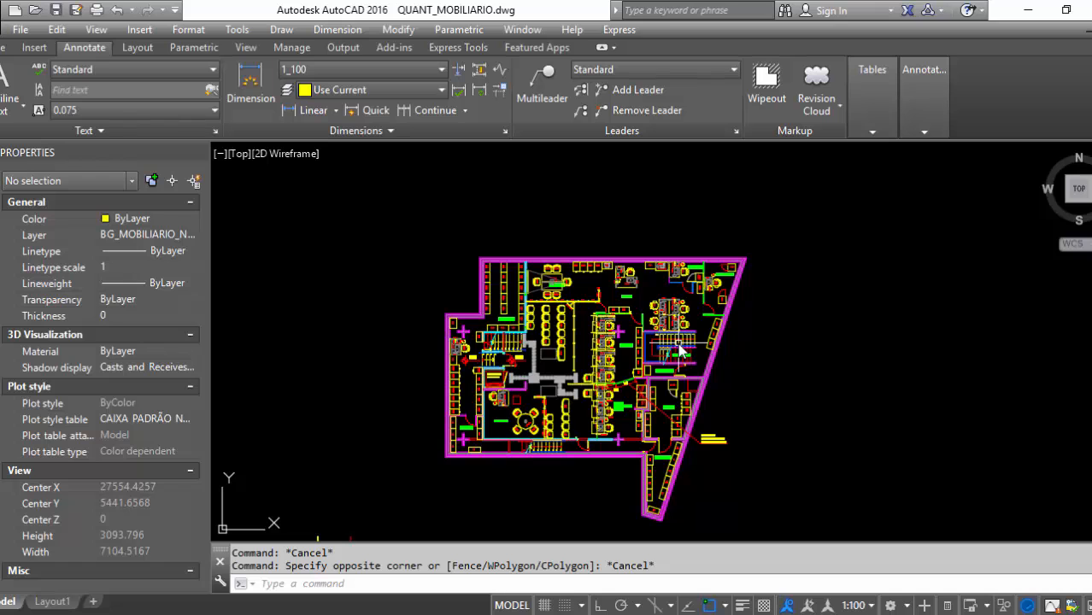
Step: Check the price list workbook in Excel and locate its file on the desktop before returning to the AutoCAD drawing
key(alt+Tab)
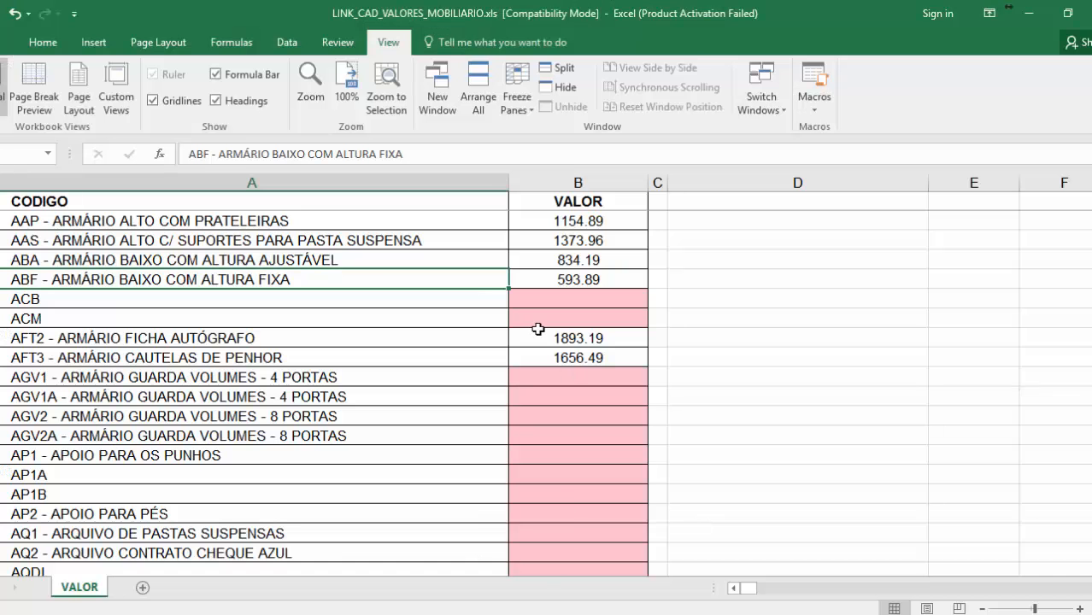
click(800, 345)
key(super+d)
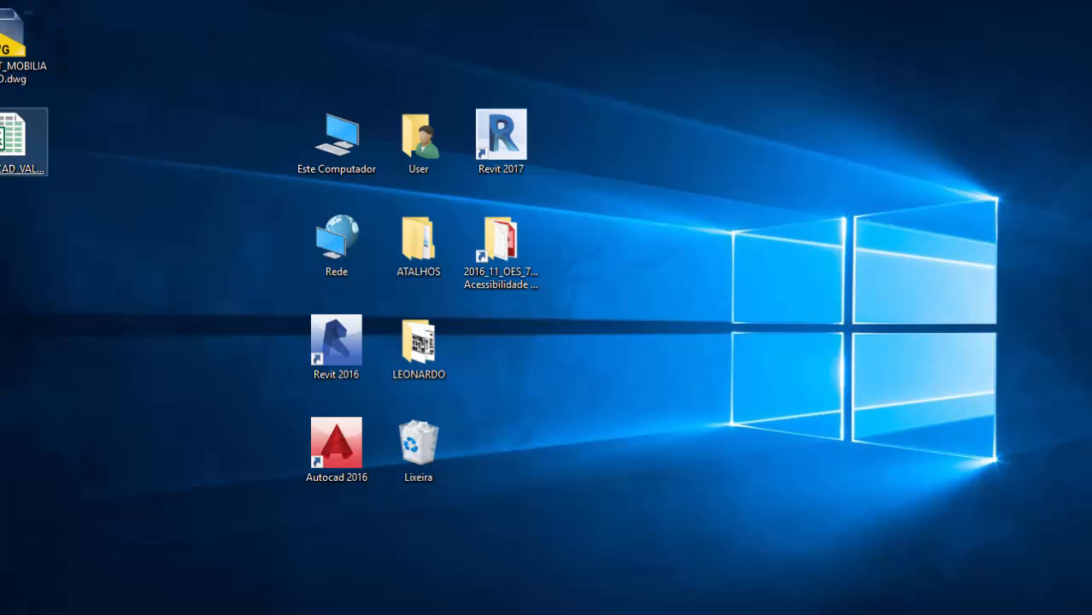
click(14, 137)
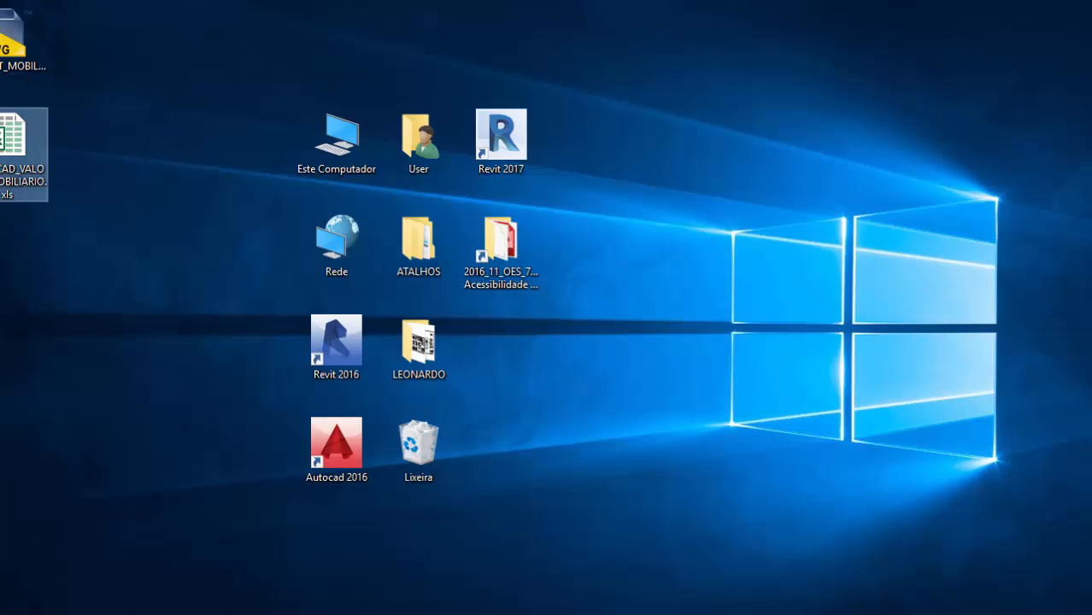
key(alt+Tab)
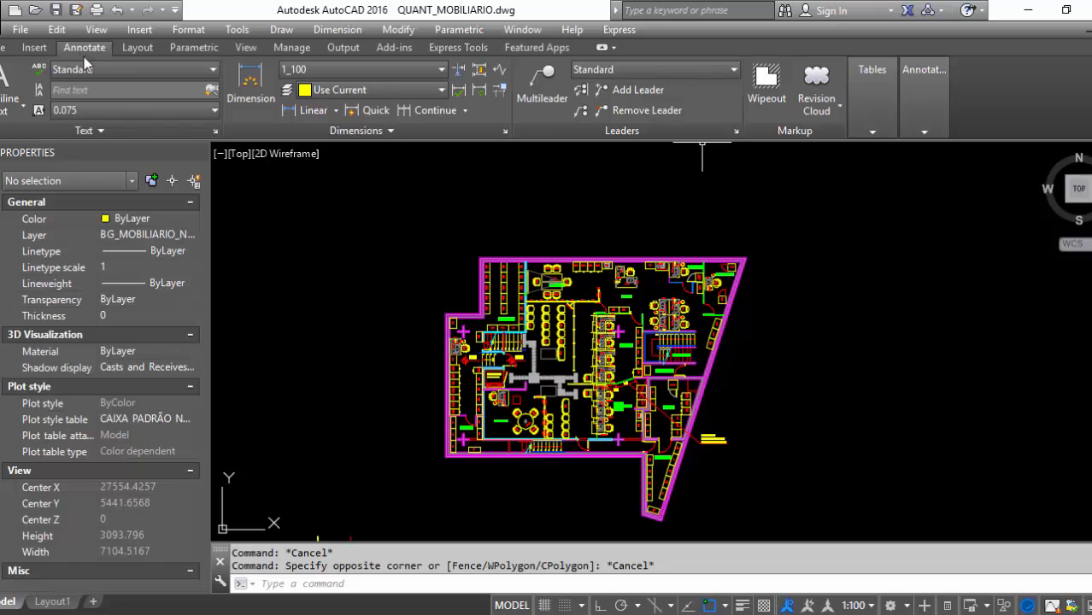
Step: Create a new Excel data link named PRECO in the drawing
click(876, 122)
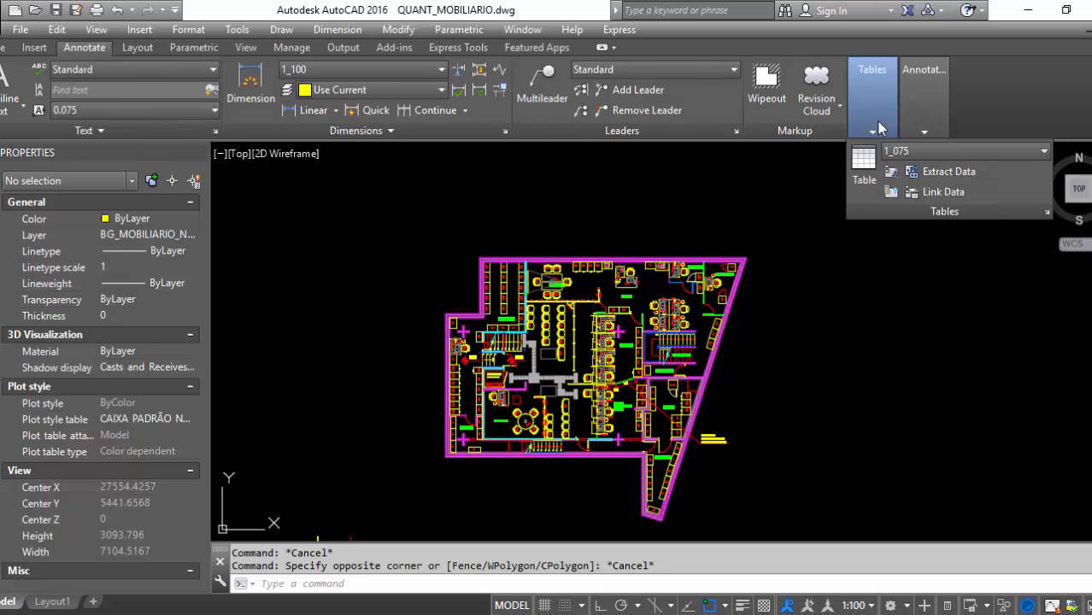
click(944, 191)
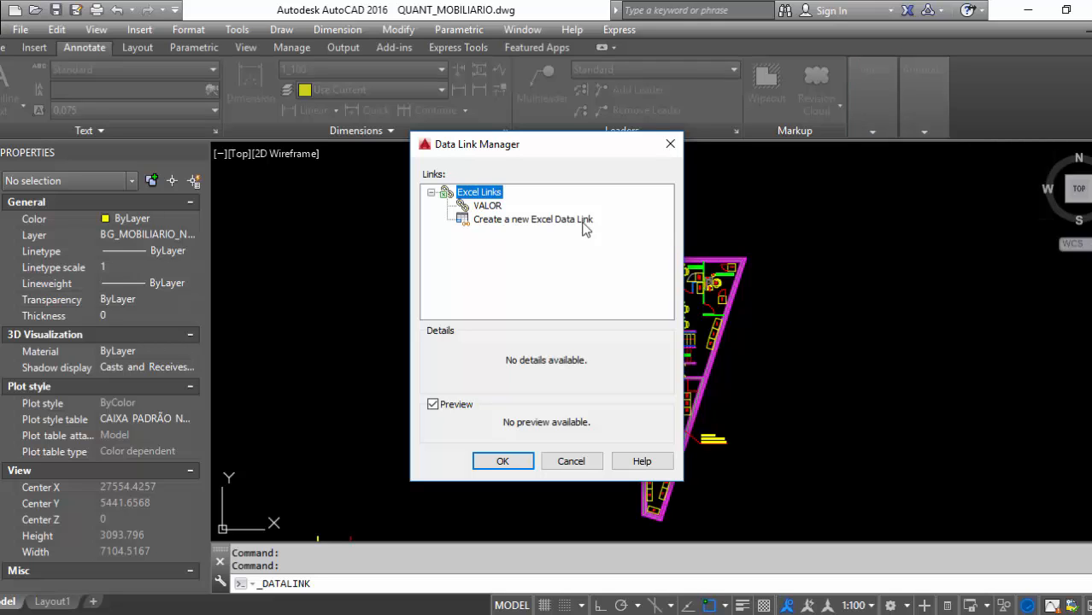
click(542, 219)
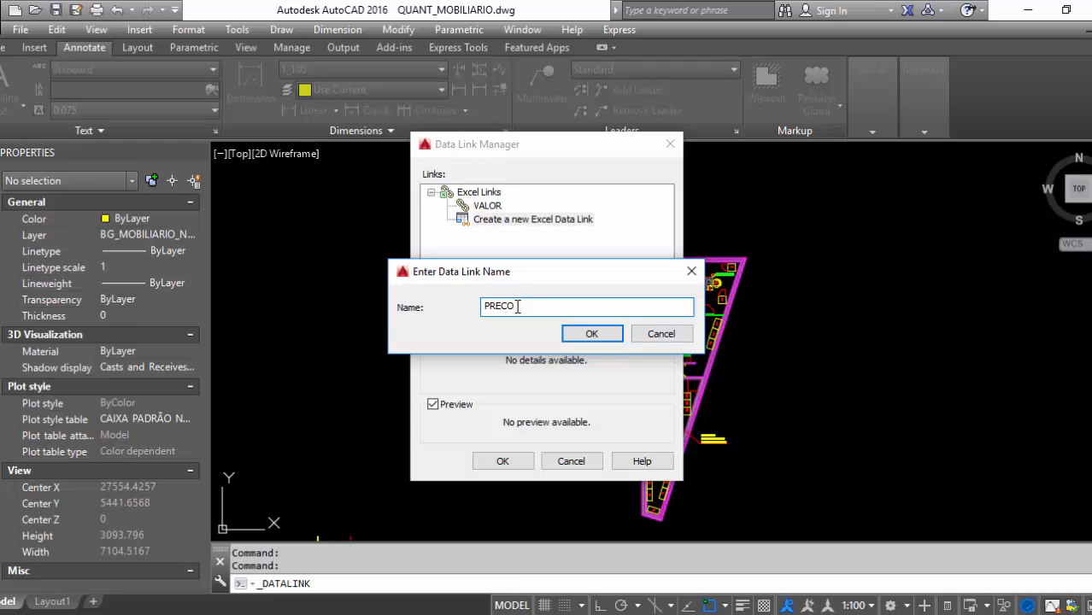
text(PRECO)
click(591, 333)
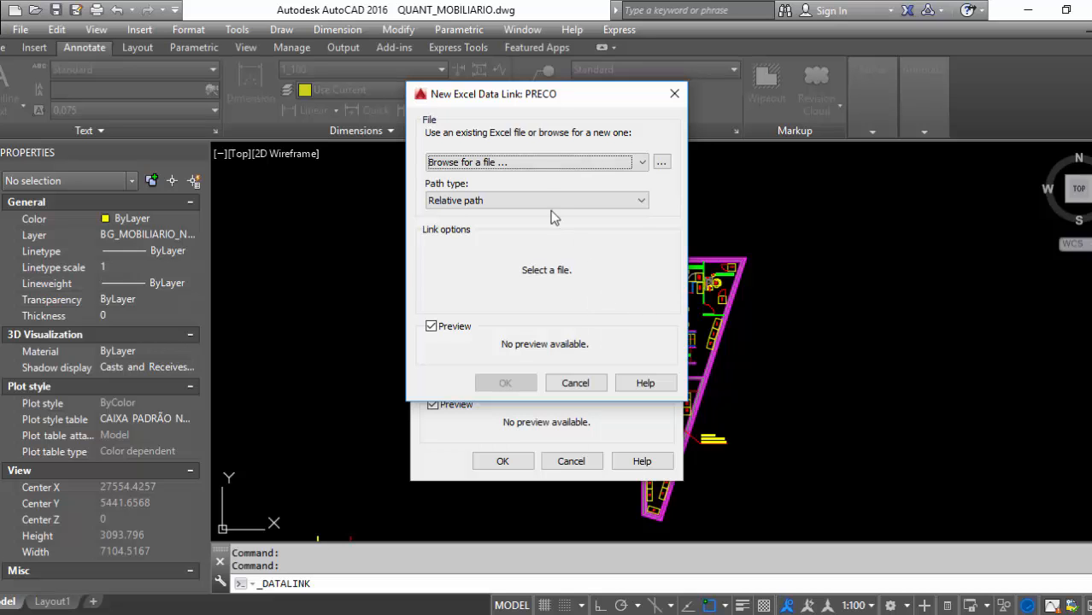
Step: Point the PRECO link to LINK_CAD_VALORES_MOBILIARIO.xls on the desktop, keeping VALOR as the sheet to link
click(488, 163)
click(673, 166)
click(656, 164)
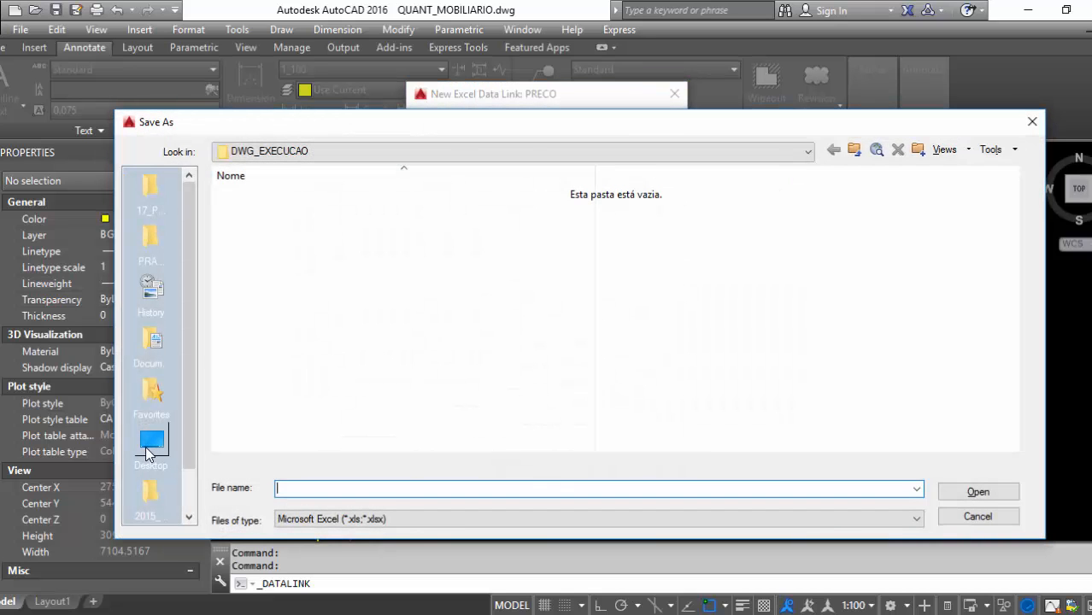
click(149, 444)
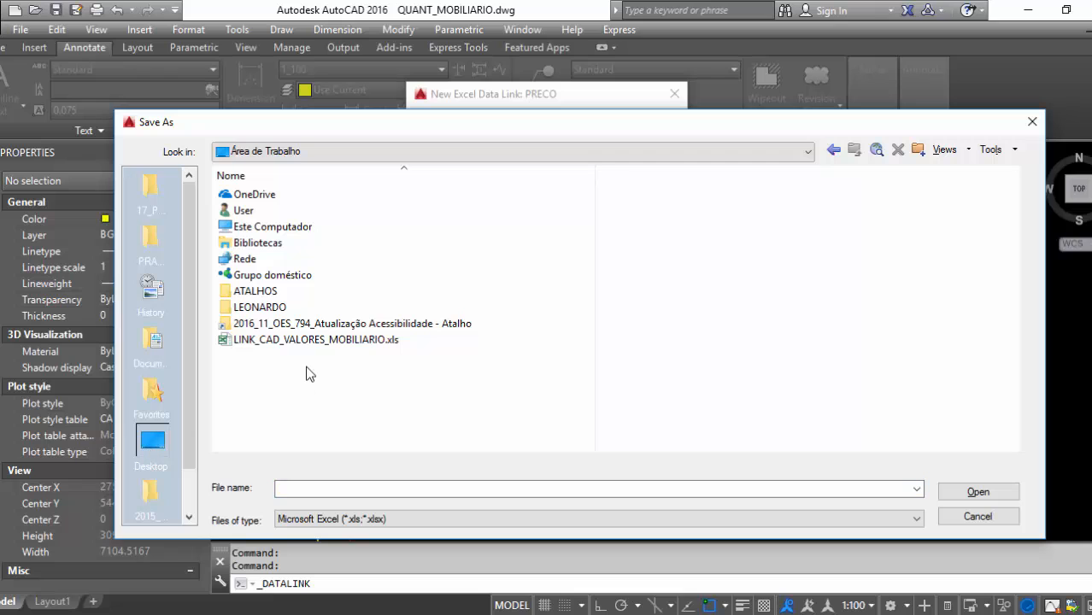
click(312, 340)
click(978, 492)
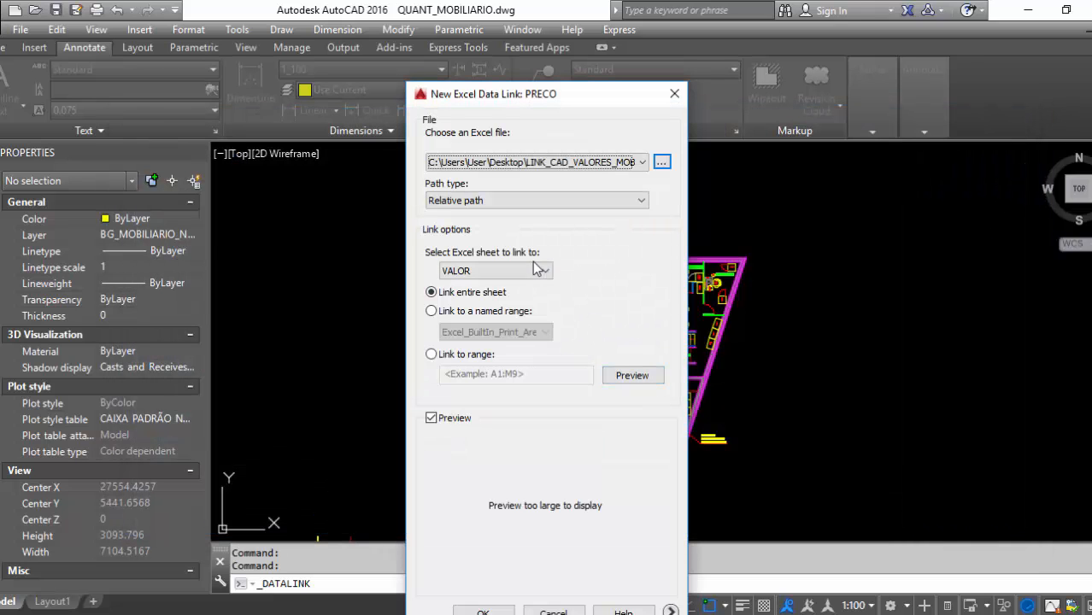
click(534, 270)
click(530, 270)
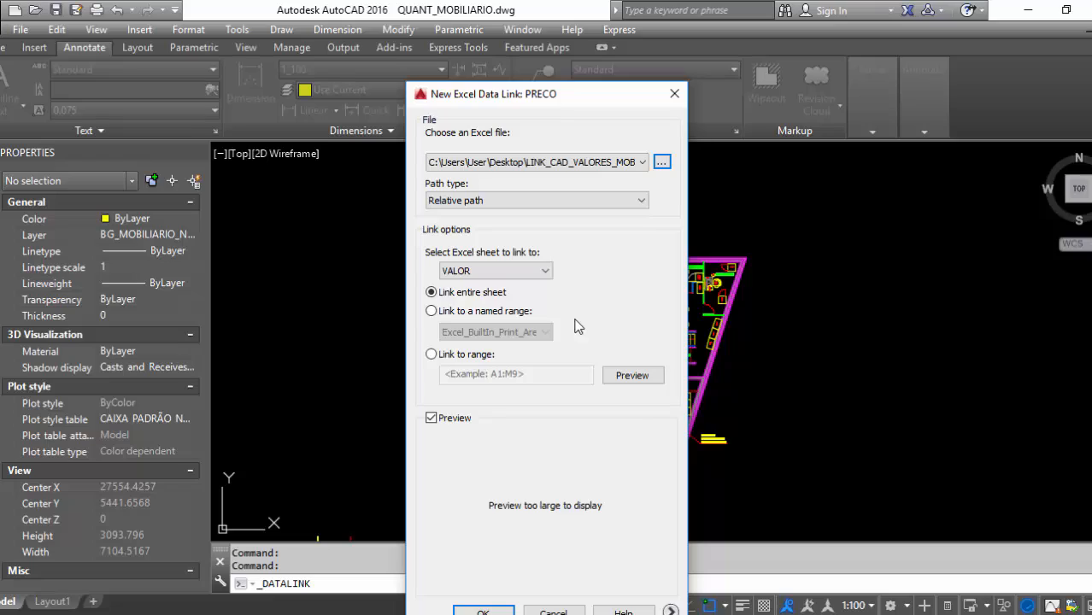
Step: In Excel, select the CODIGO and VALOR columns of the price list and review the range of data to link
key(alt+Tab)
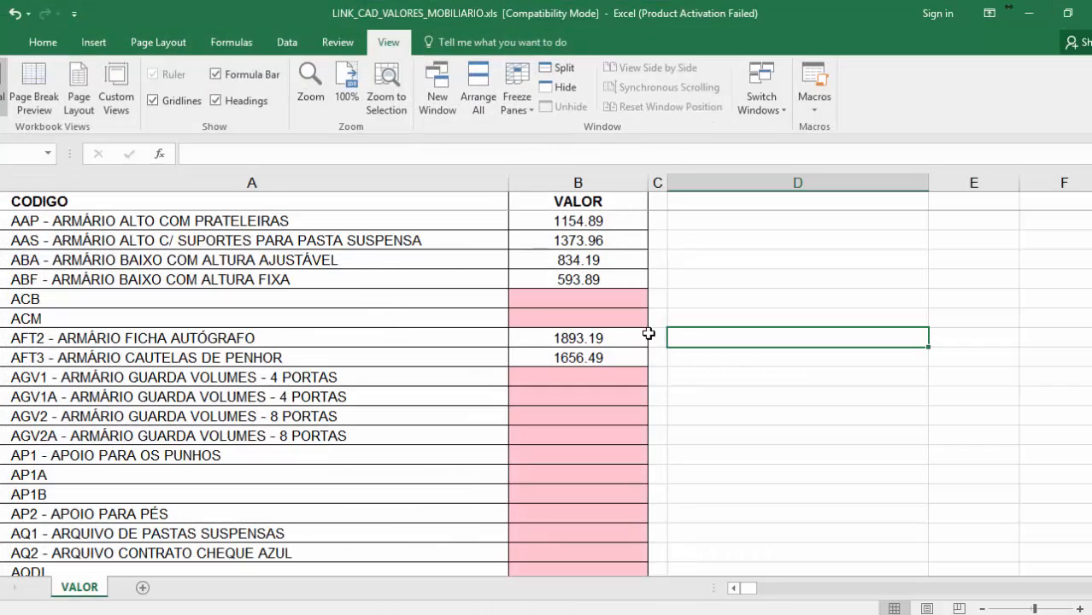
ctrl+scroll(650, 329, down, 3)
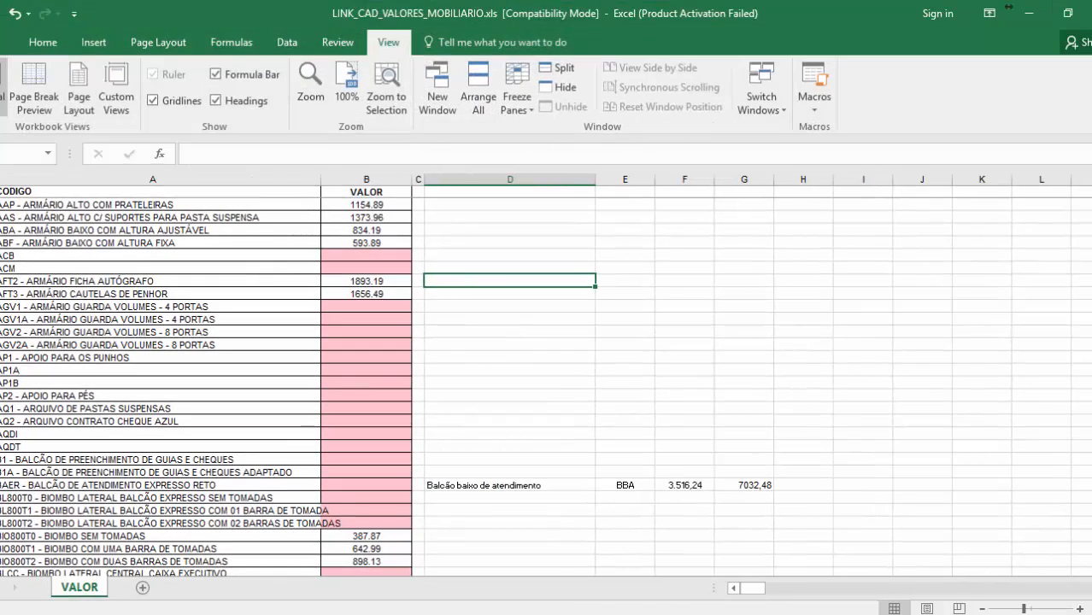
drag(154, 191, 371, 512)
scroll(367, 379, up, 20)
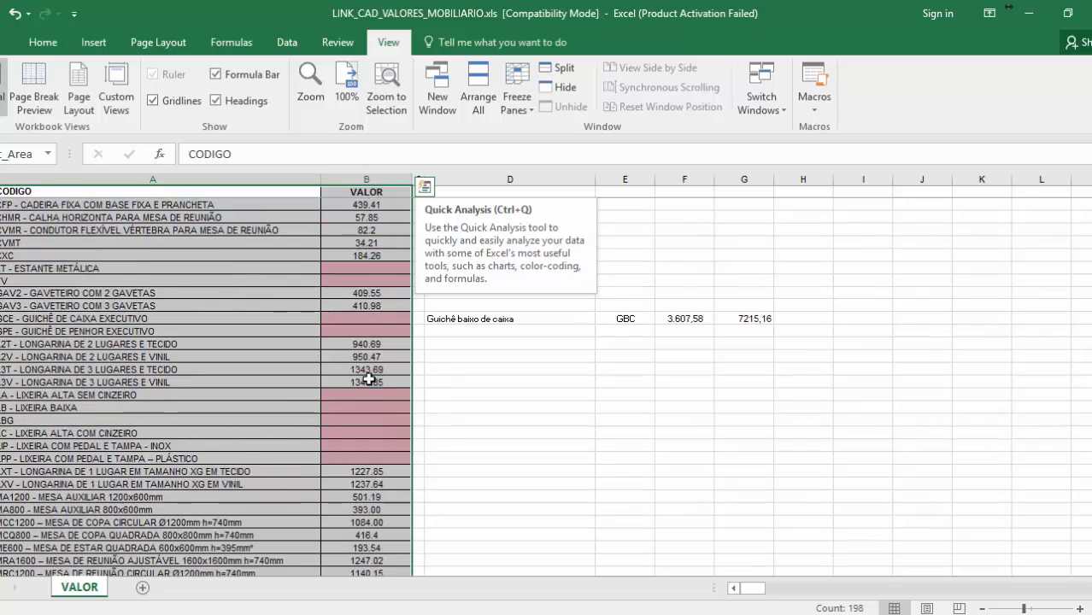
scroll(368, 379, up, 10)
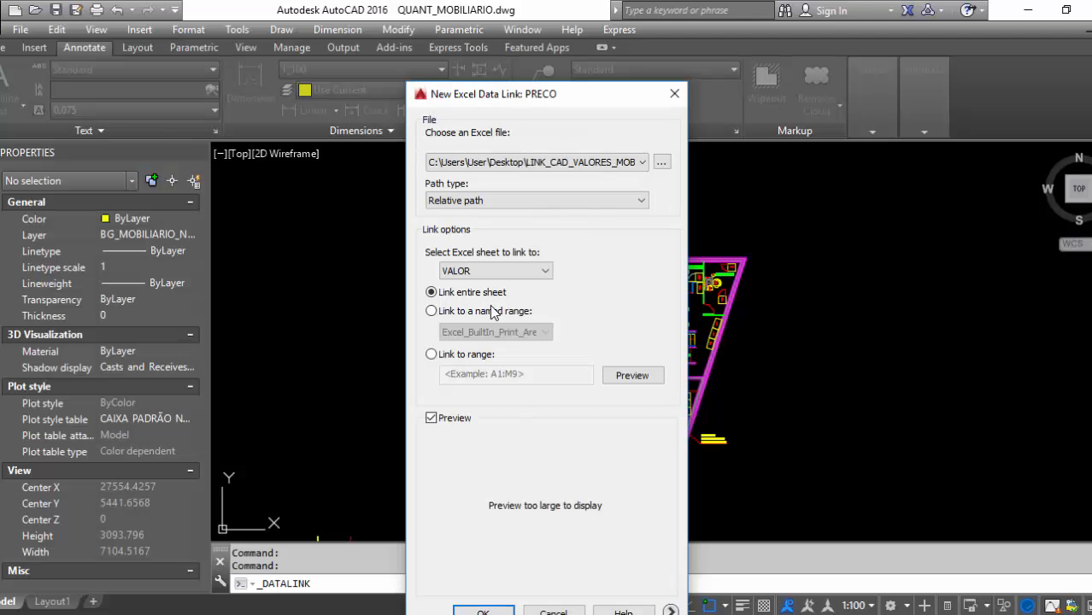
Step: Back in AutoCAD, link PRECO to the named range VALOR and accept the data link
click(433, 312)
click(546, 332)
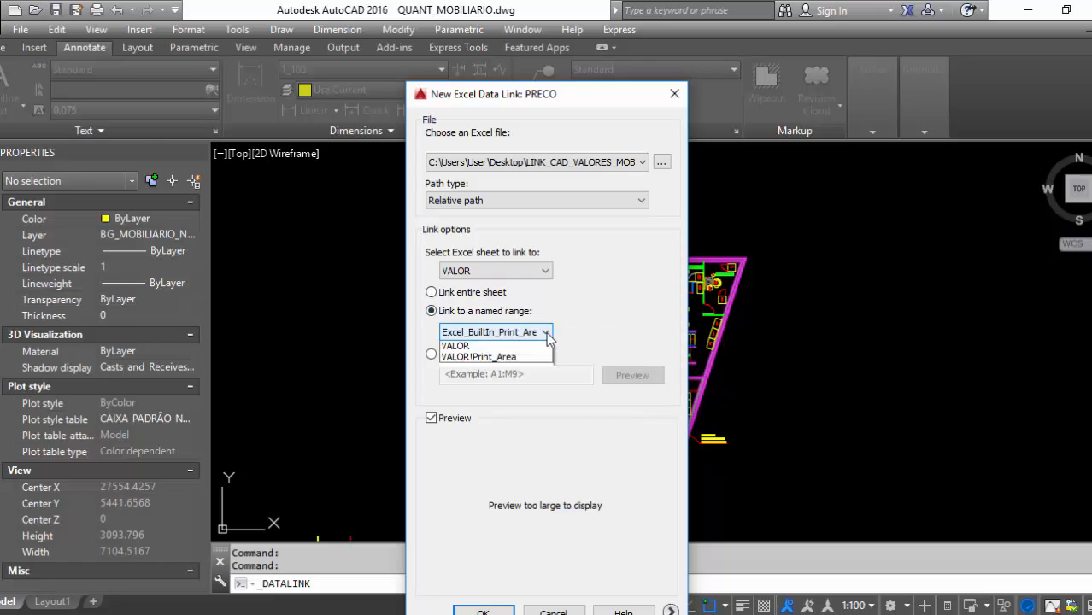
click(504, 366)
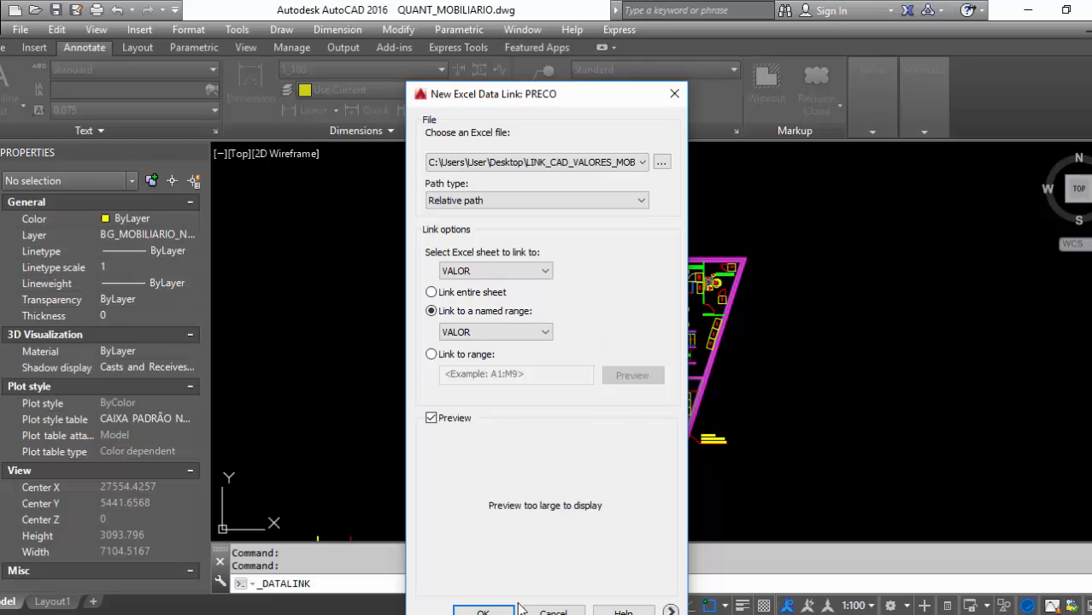
click(483, 611)
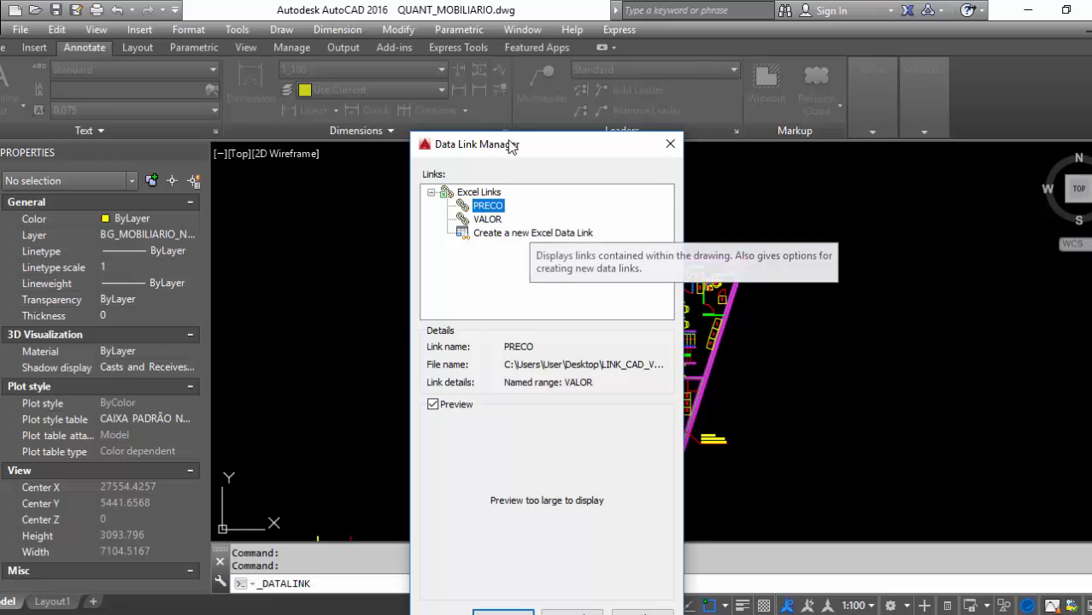
drag(506, 145, 505, 60)
click(501, 532)
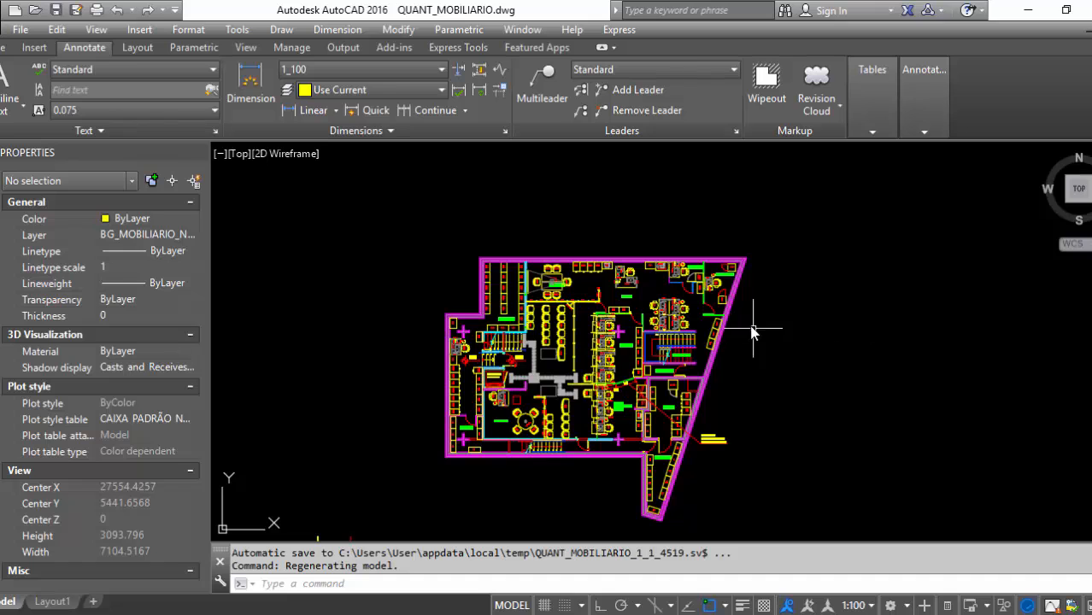
Step: Create a new data extraction and save it on the desktop as QUANT_MOBILIARIO
mouse_move(871, 128)
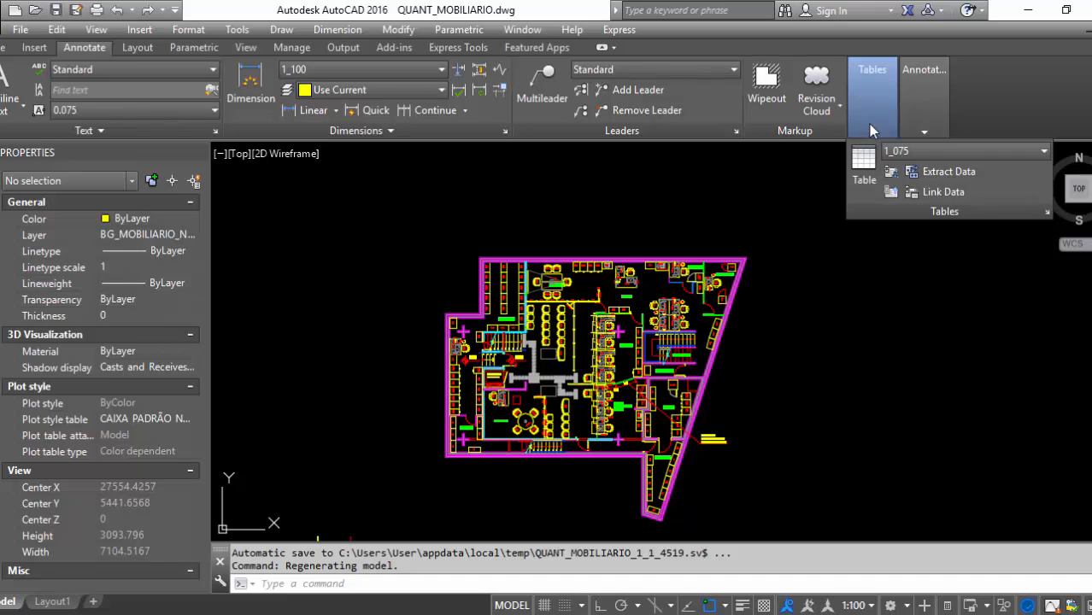
click(927, 176)
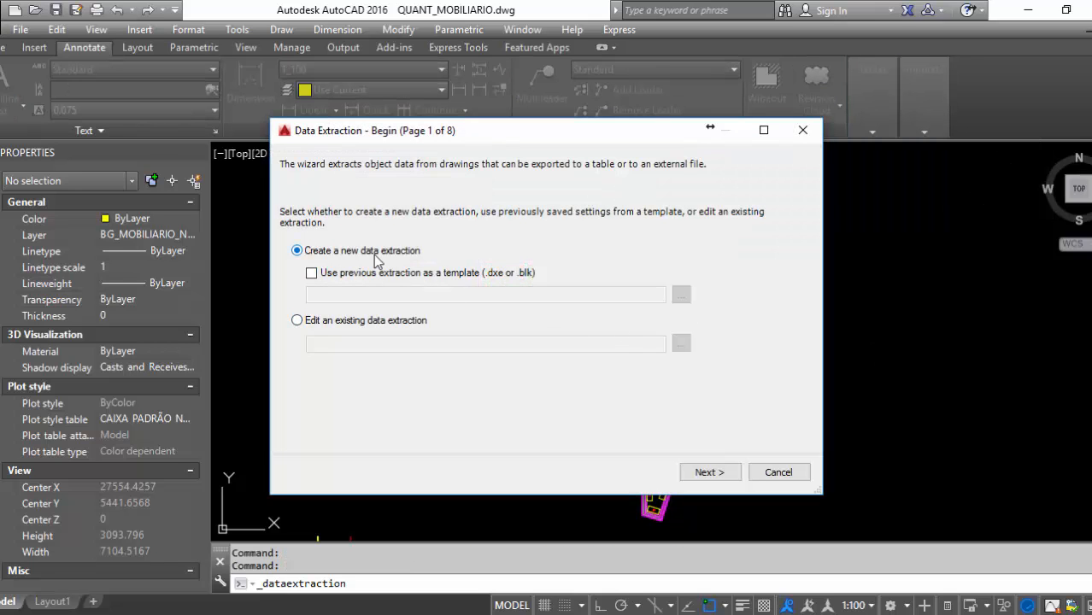
click(708, 473)
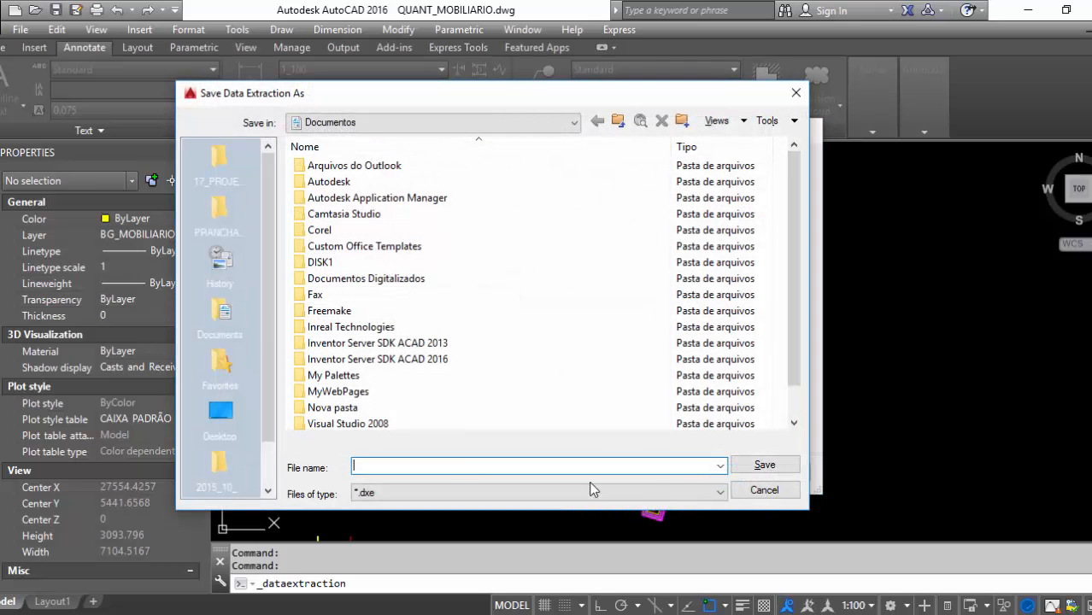
click(238, 413)
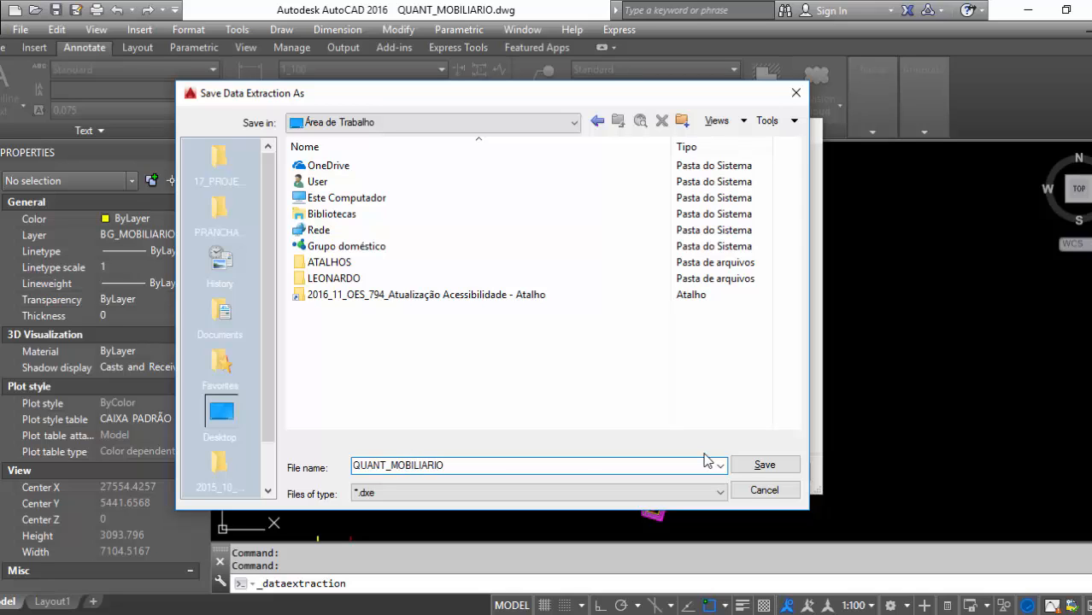
click(763, 465)
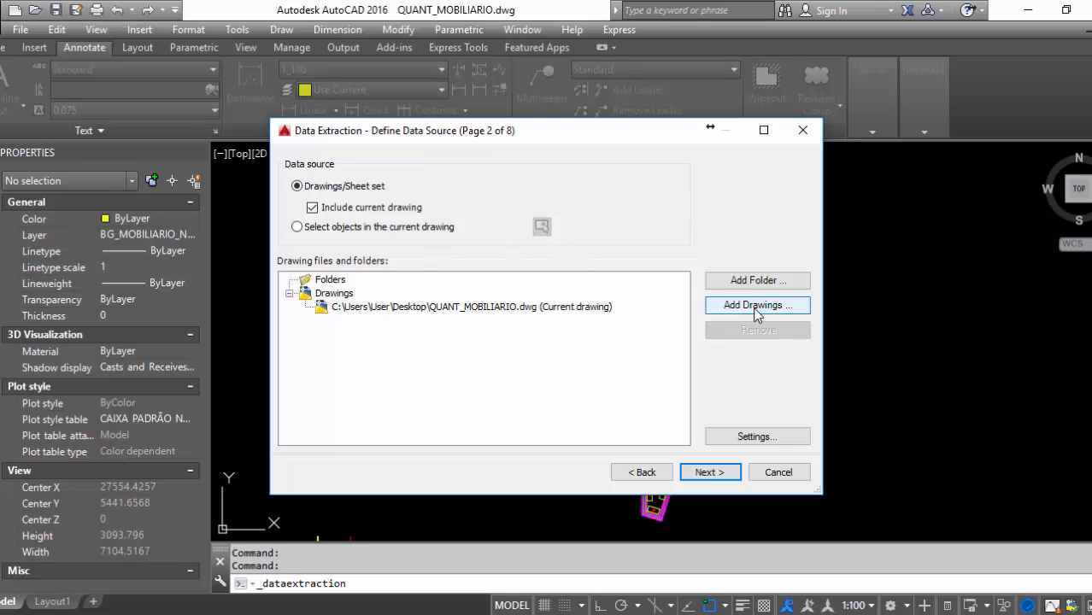
Step: Keep the current drawing QUANT_MOBILIARIO.dwg as the data source, turn off extracting objects from xrefs, and continue to object selection
click(594, 305)
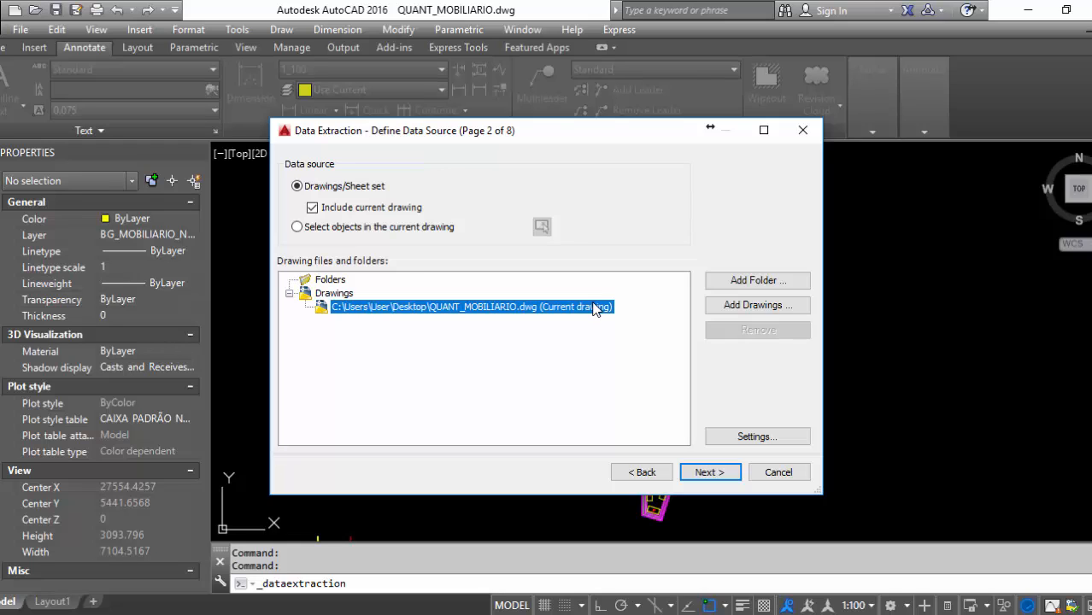
click(337, 293)
click(361, 307)
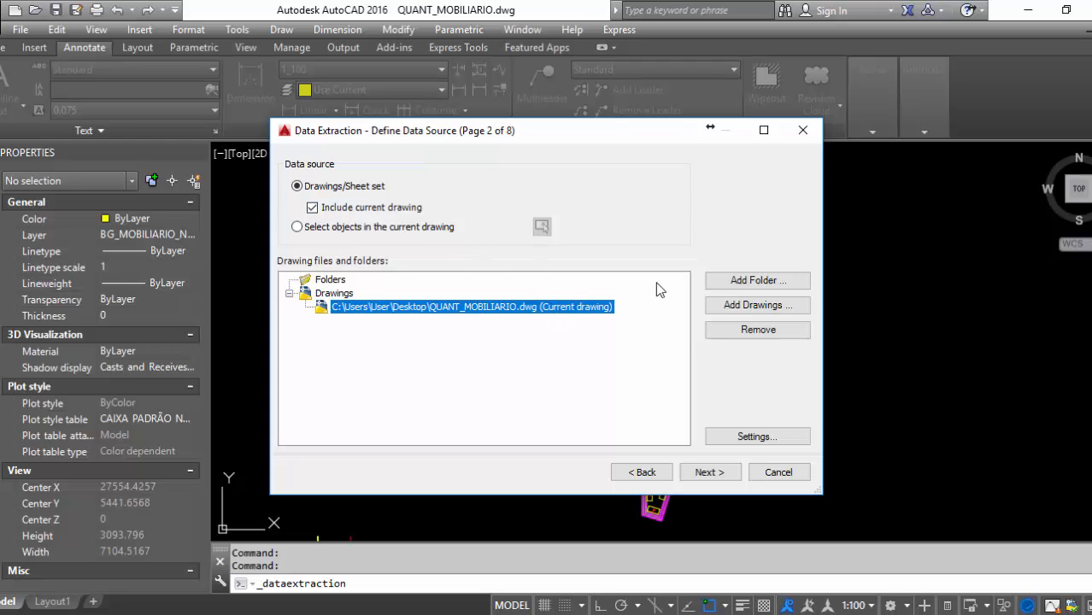
click(777, 435)
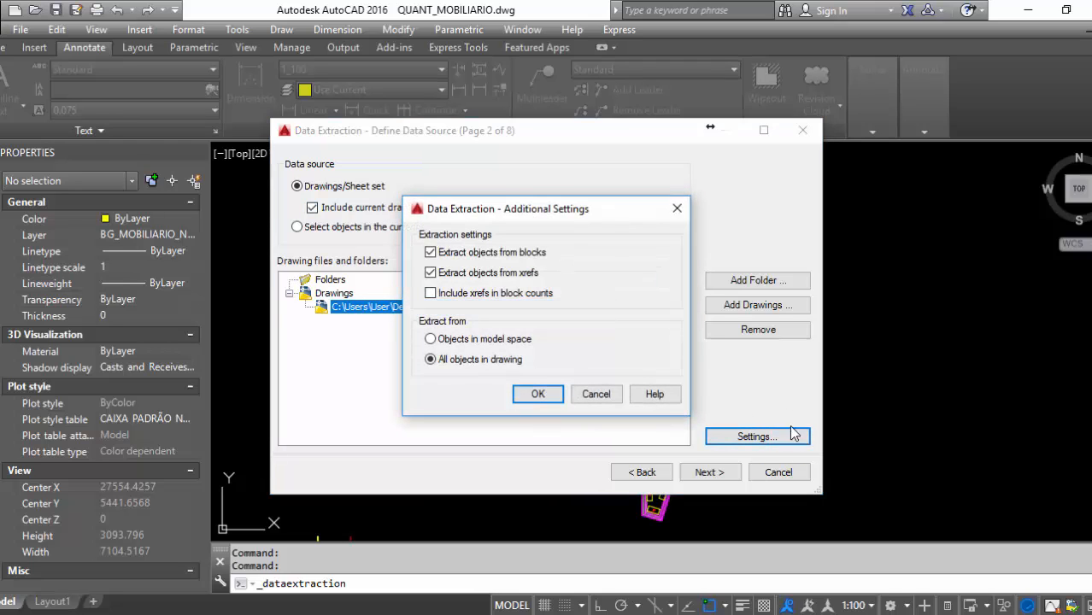
click(475, 273)
click(537, 394)
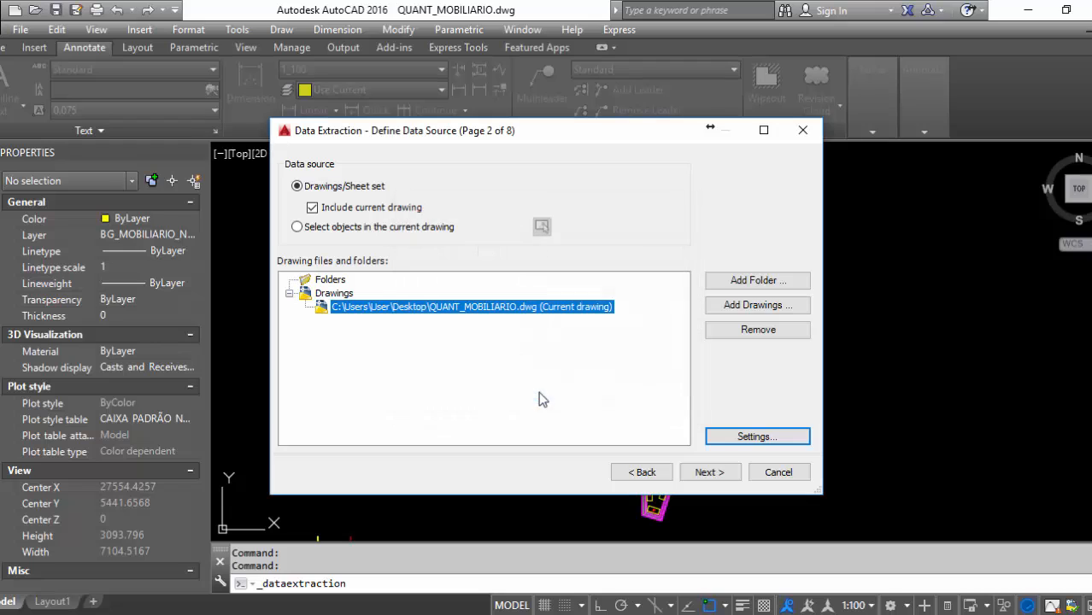
click(706, 473)
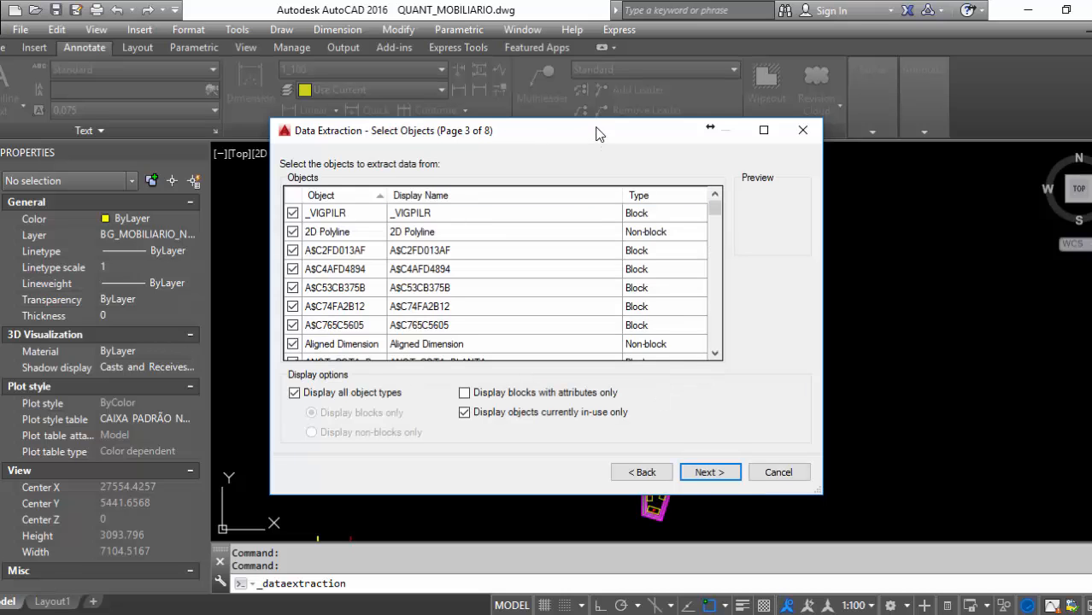
Step: Enlarge the wizard, limit the object list to blocks only, widen the Object column, and uncheck all listed blocks
drag(598, 134, 598, 4)
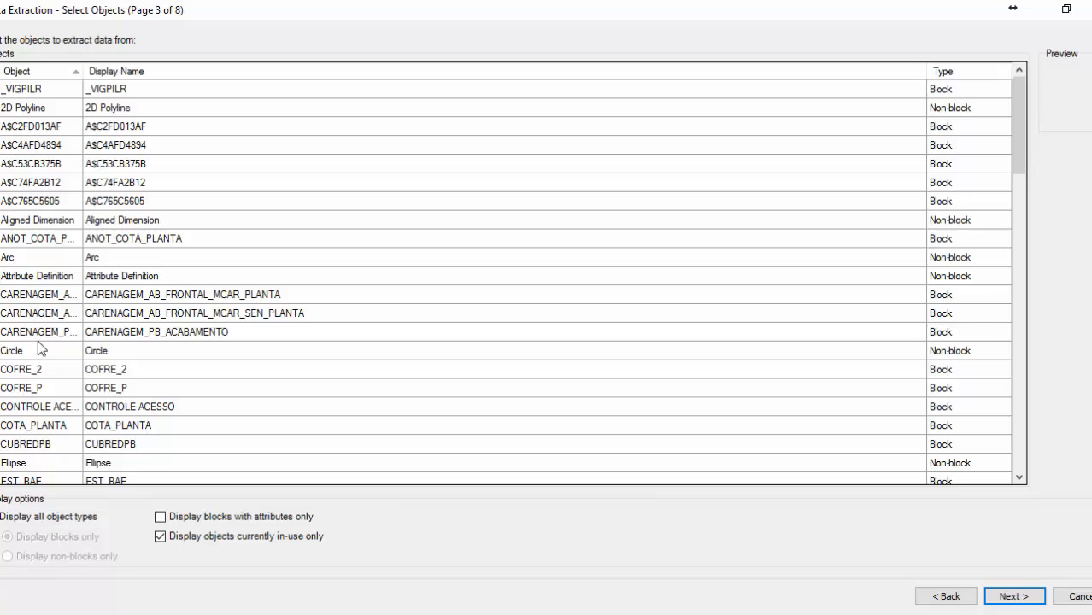
click(1, 516)
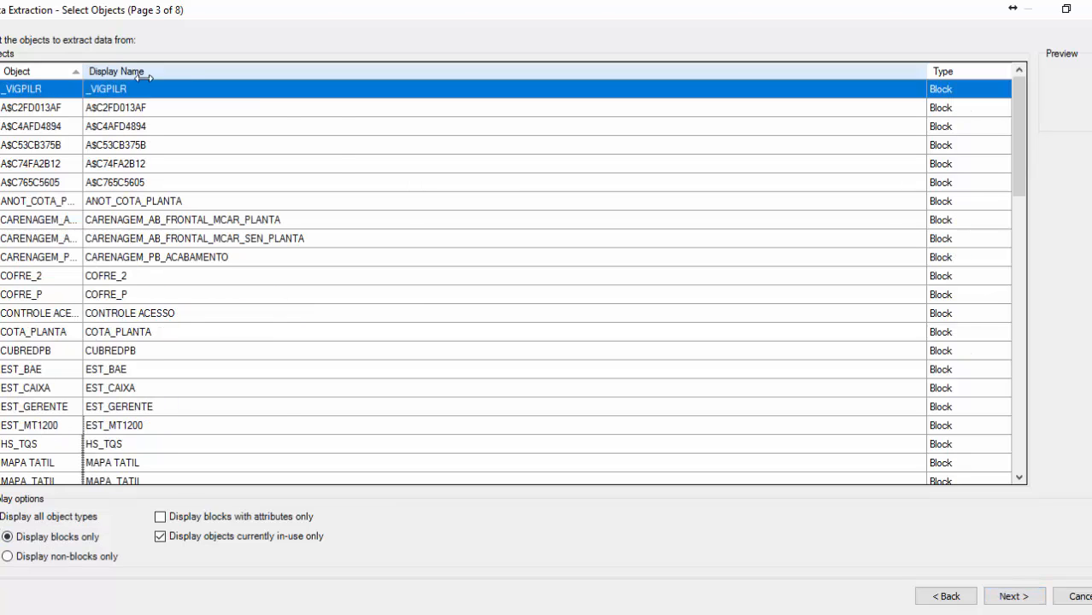
double_click(92, 72)
right_click(55, 182)
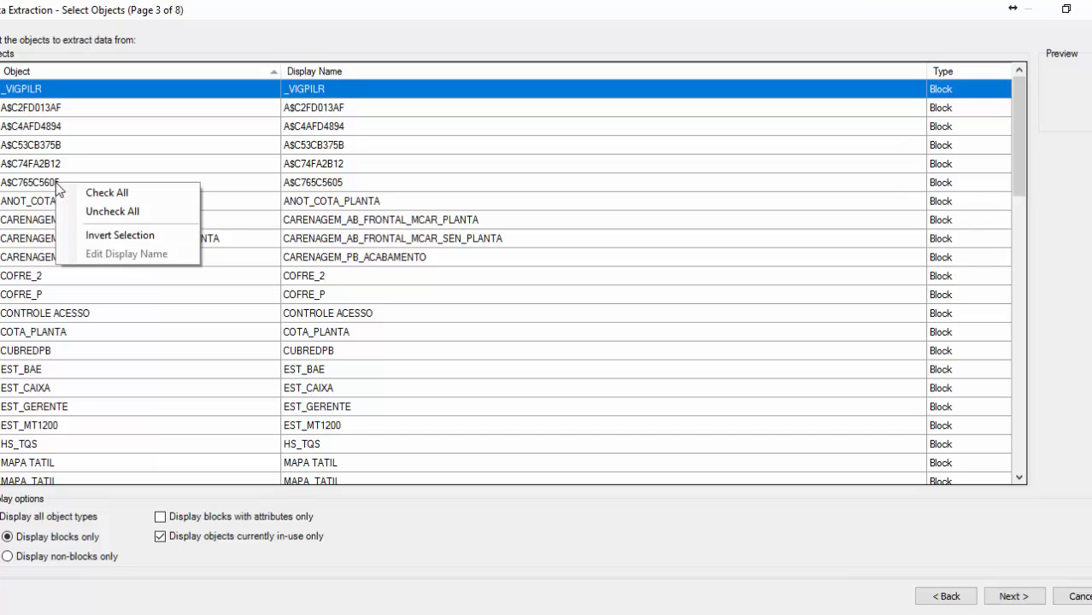
click(92, 212)
Step: Include only the furniture blocks from MOB_ AP1 through MOB_TERMINAL_PLANO_BIOMBO in the extraction and continue to the properties
scroll(180, 232, down, 12)
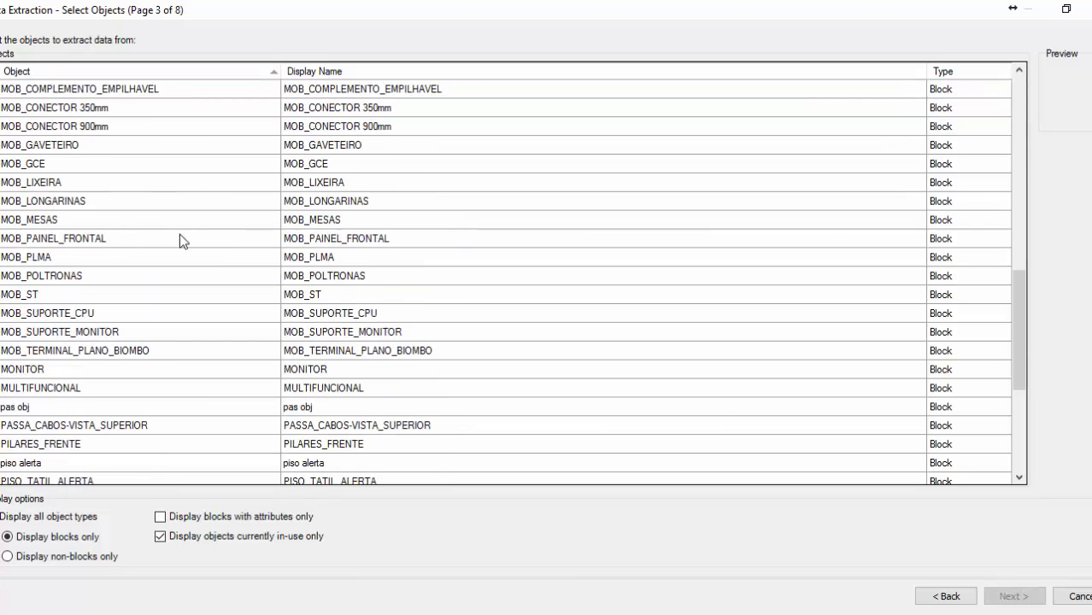
scroll(179, 232, up, 5)
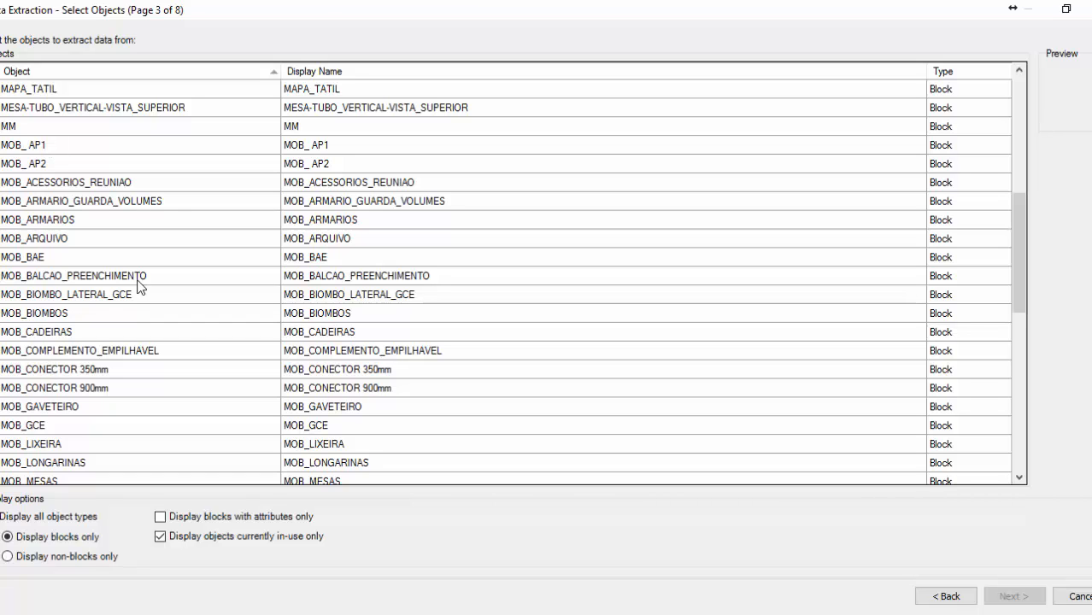
click(98, 148)
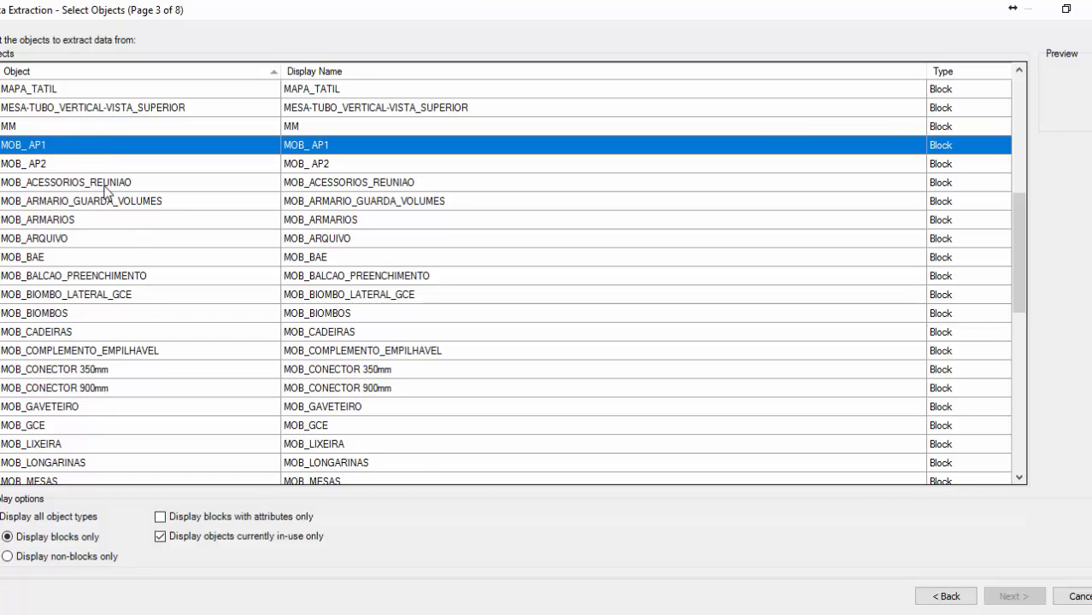
scroll(127, 244, down, 2)
scroll(126, 244, down, 5)
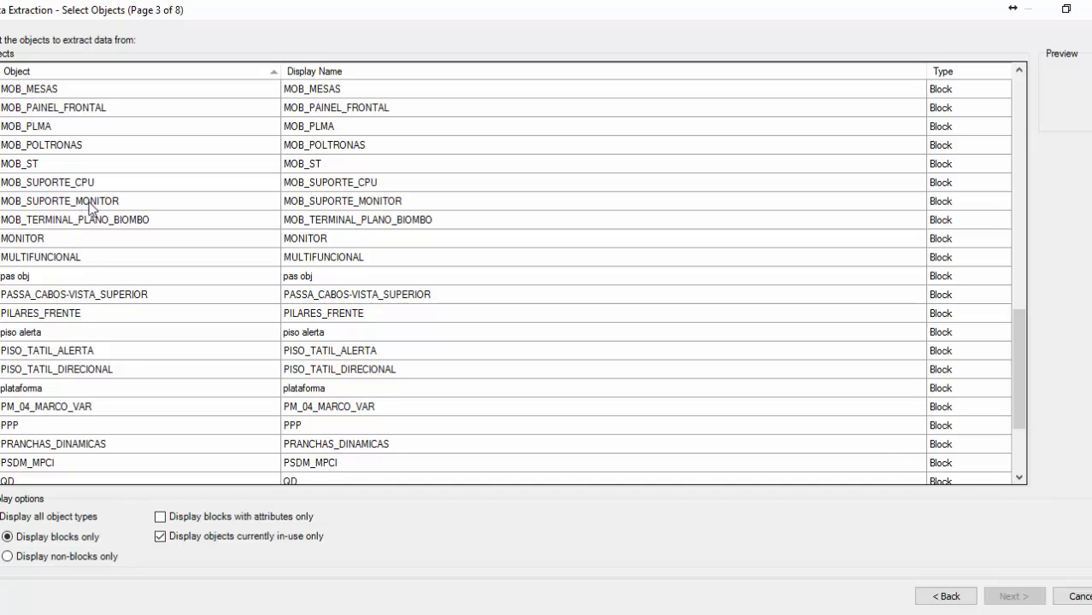
shift+click(88, 227)
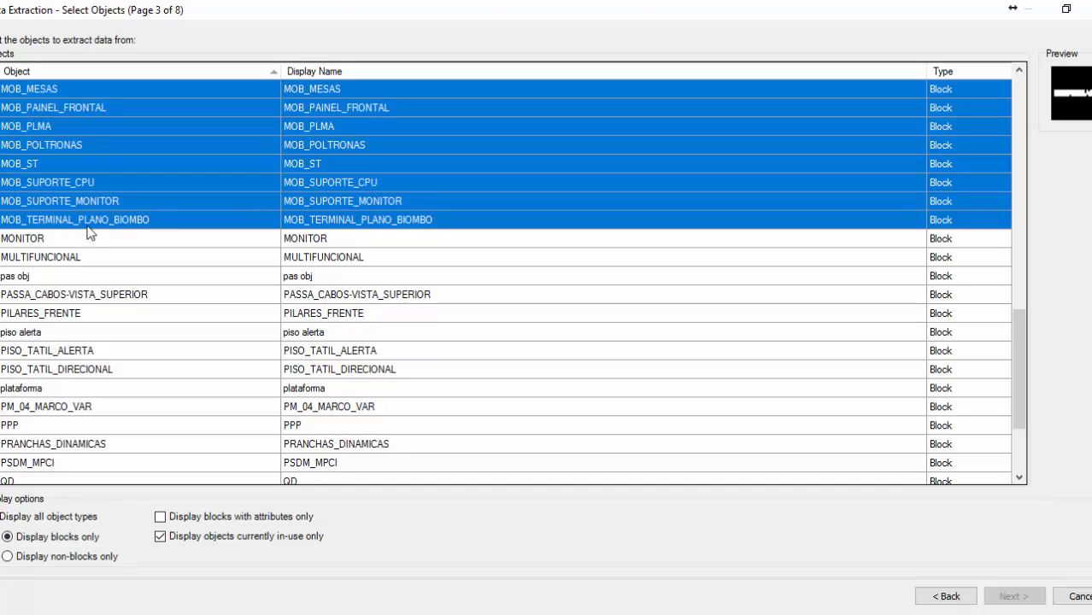
scroll(106, 316, up, 10)
click(2, 276)
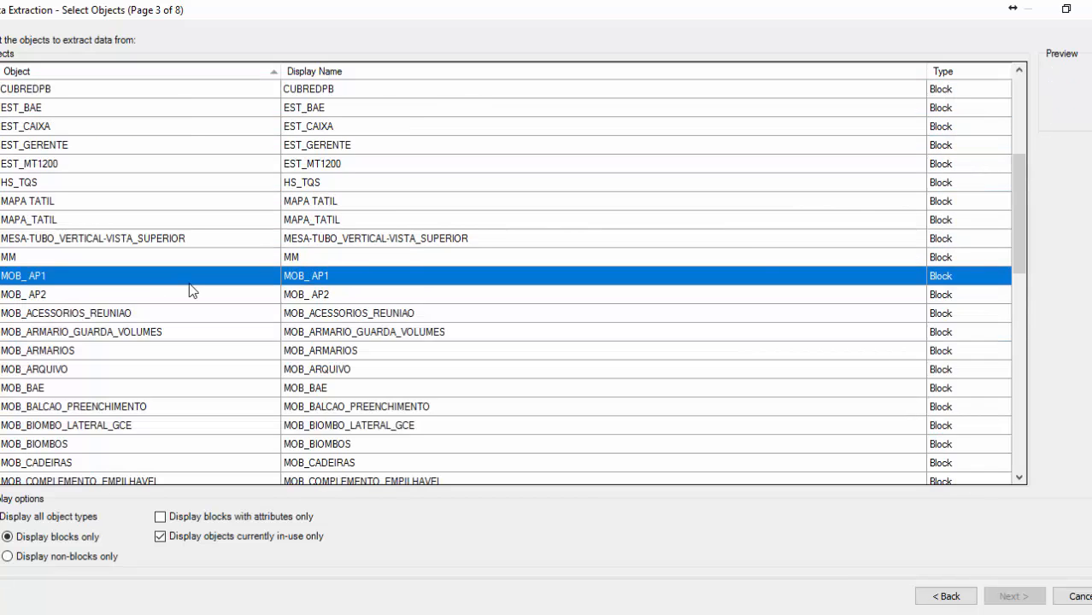
scroll(233, 266, down, 7)
scroll(231, 269, down, 2)
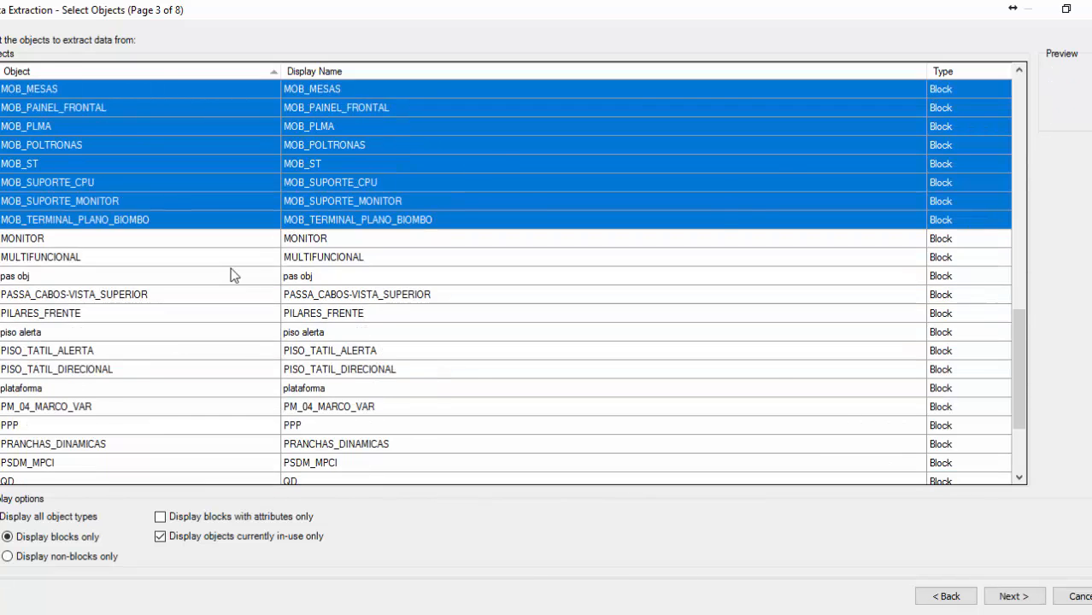
scroll(230, 268, up, 2)
click(1030, 598)
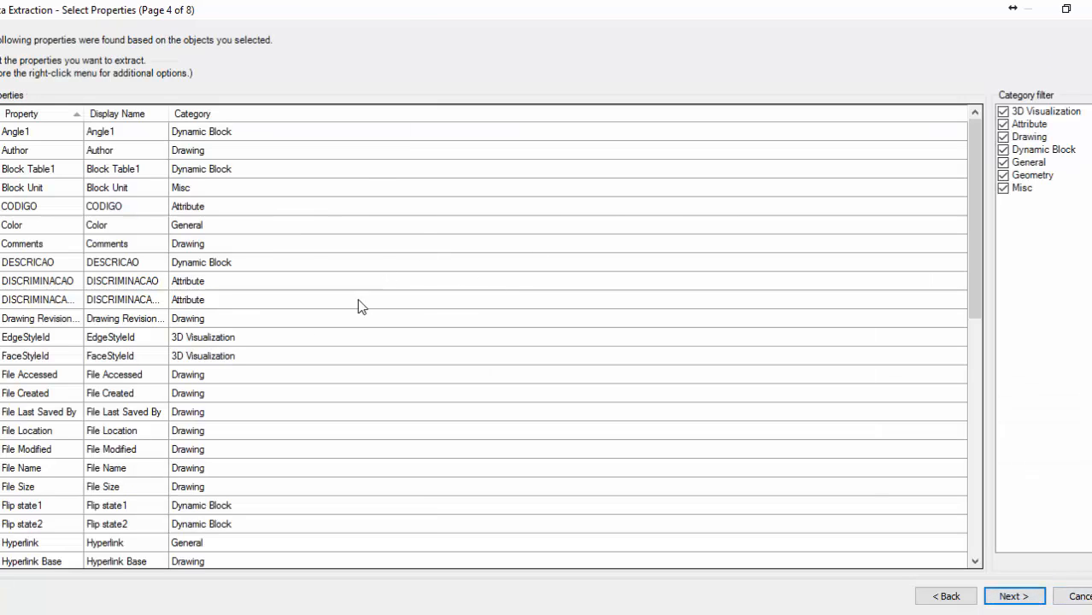
Step: Widen the property list columns, then uncheck all properties and clear every category filter
drag(172, 106, 214, 111)
drag(85, 111, 171, 111)
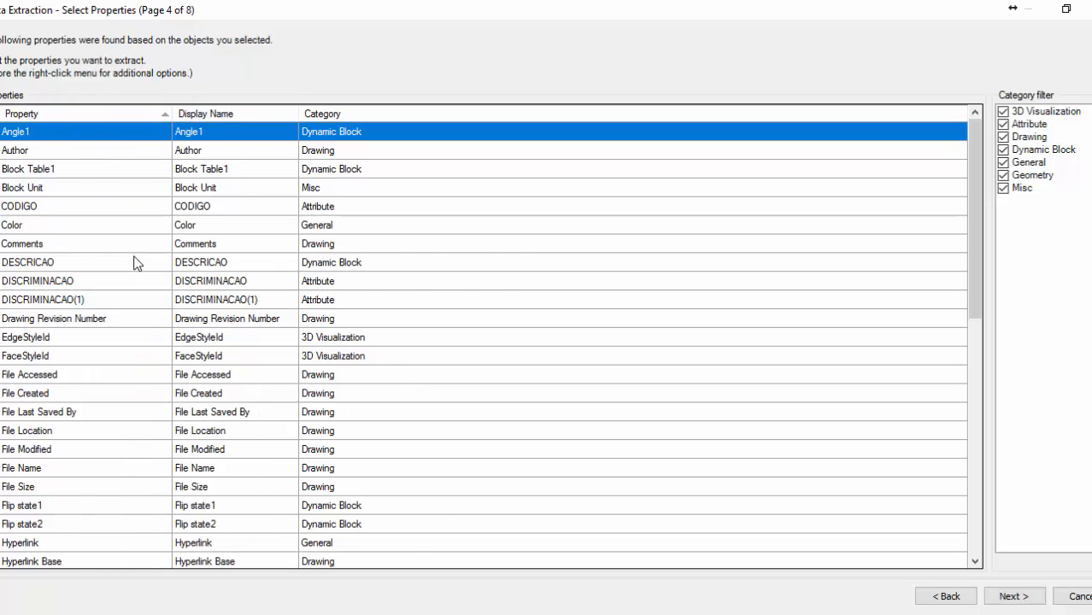
right_click(137, 256)
click(180, 283)
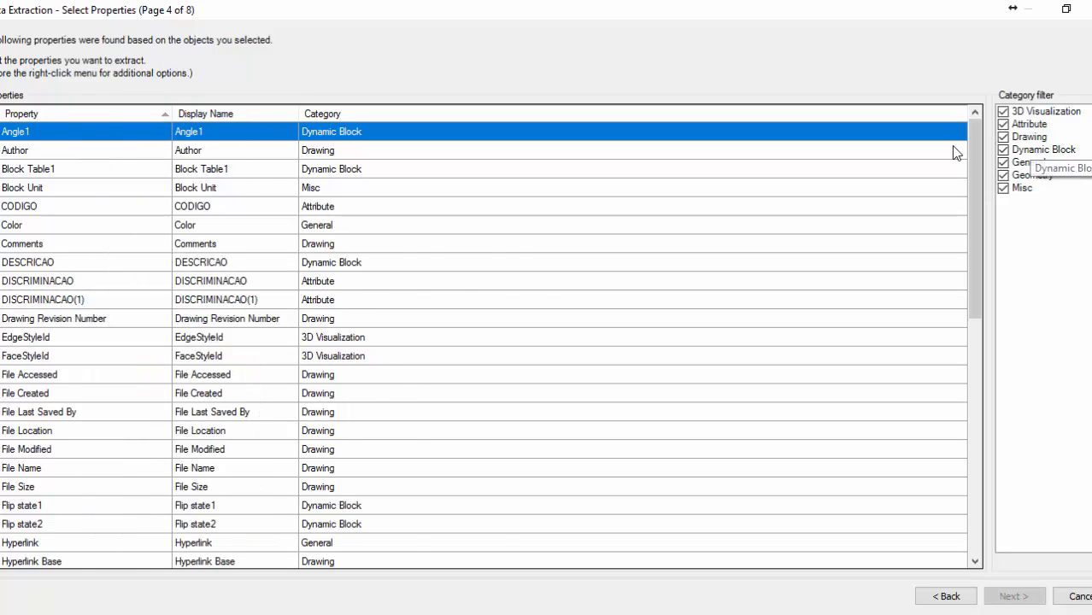
right_click(1016, 139)
click(1030, 163)
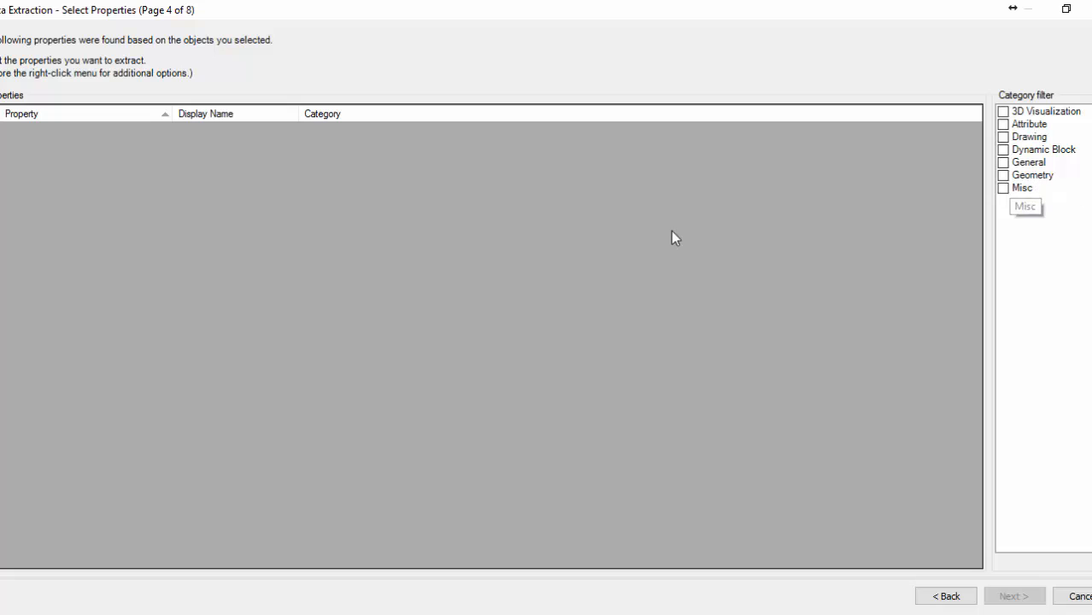
Step: Show only the Dynamic Block properties, include DESCRICAO in the extraction, and continue to refining the data
click(1004, 151)
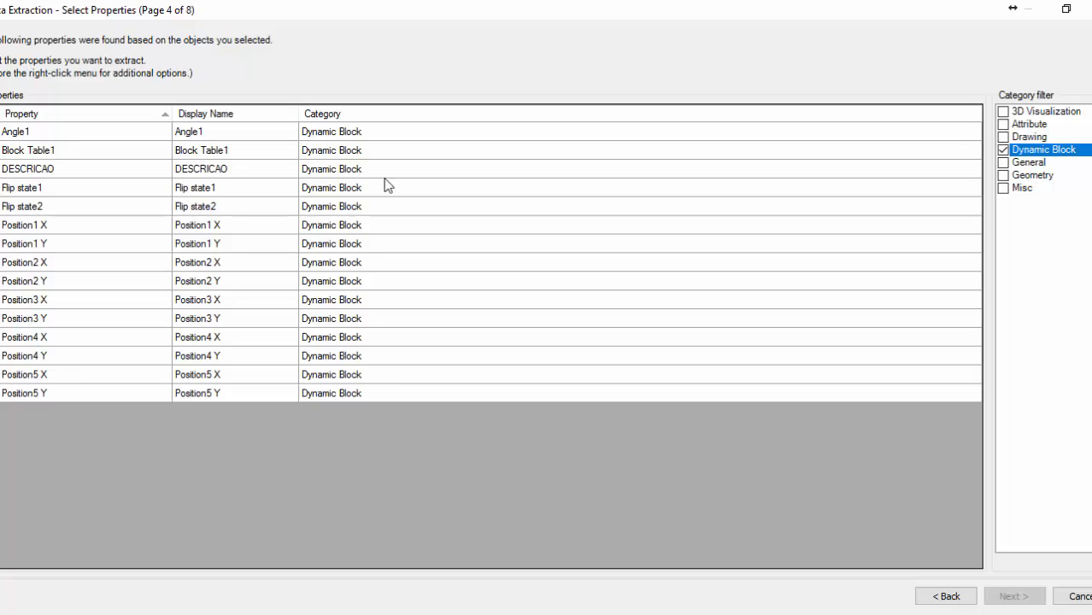
click(1, 170)
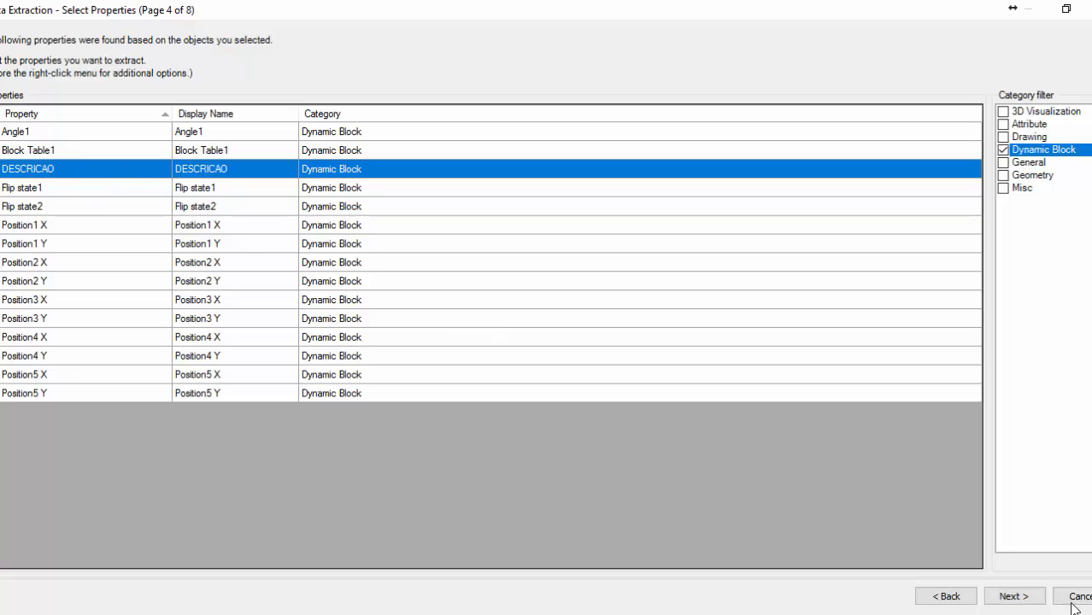
click(1014, 596)
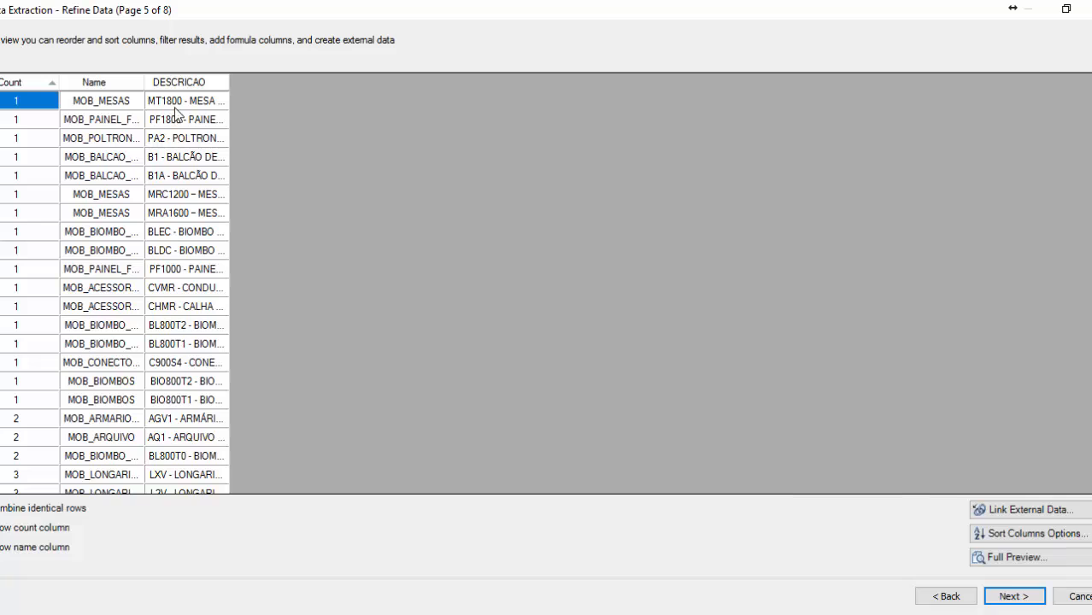
Step: Arrange the extracted columns as Name, DESCRICAO, Count, widen them to show the full descriptions, and review the rows
drag(143, 82, 298, 84)
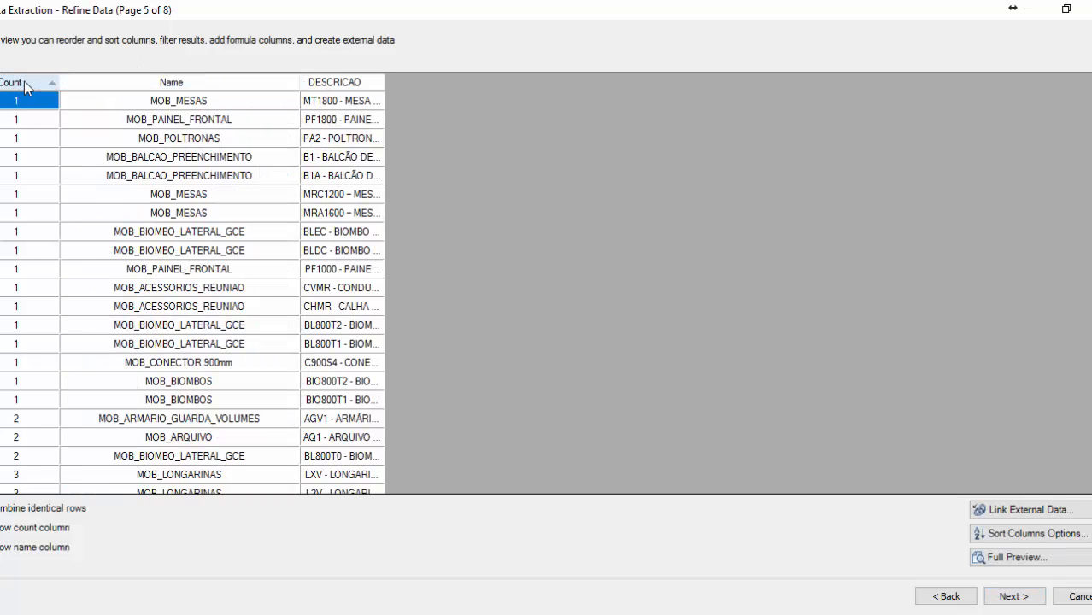
drag(102, 85, 17, 85)
drag(351, 82, 243, 83)
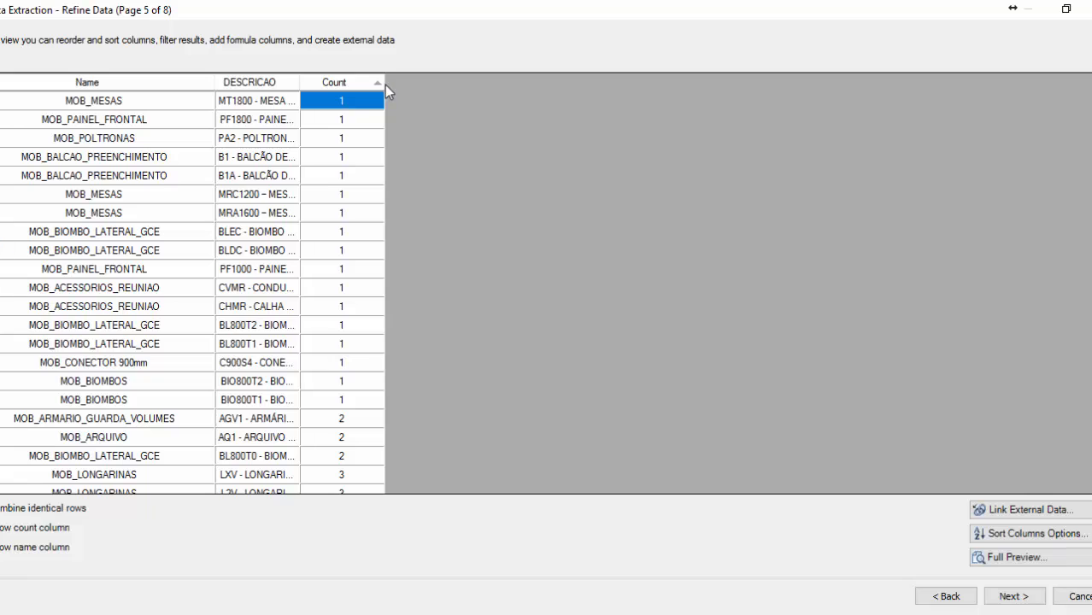
drag(385, 85, 416, 84)
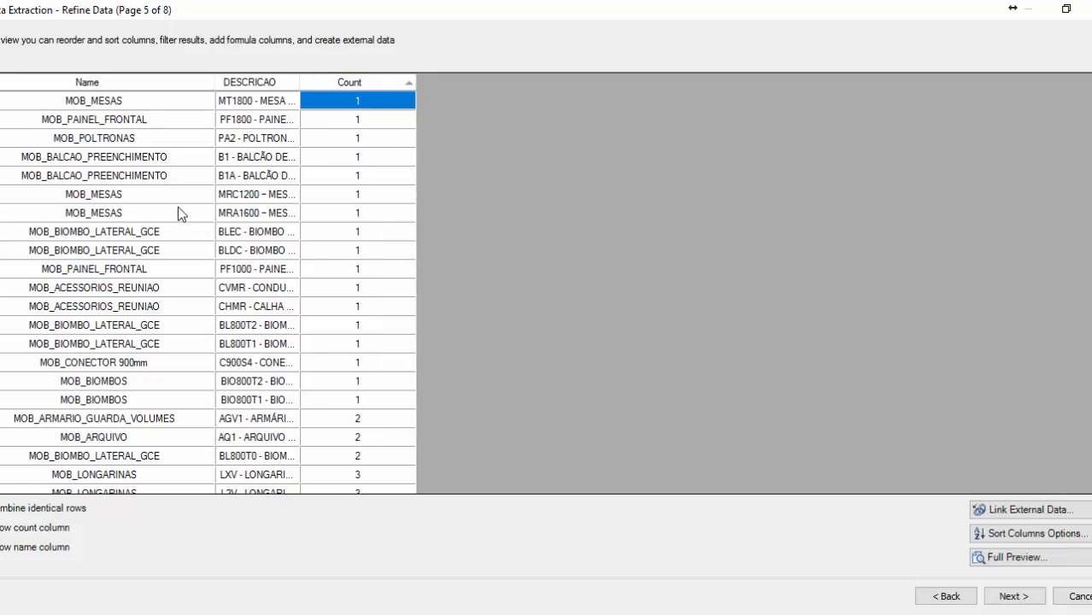
double_click(300, 83)
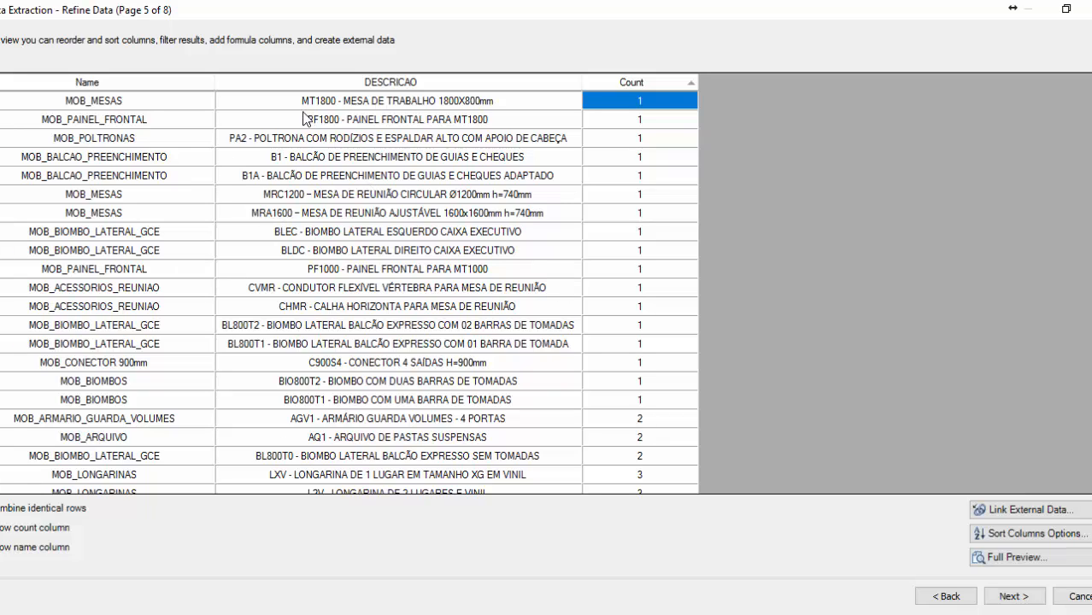
scroll(514, 263, down, 13)
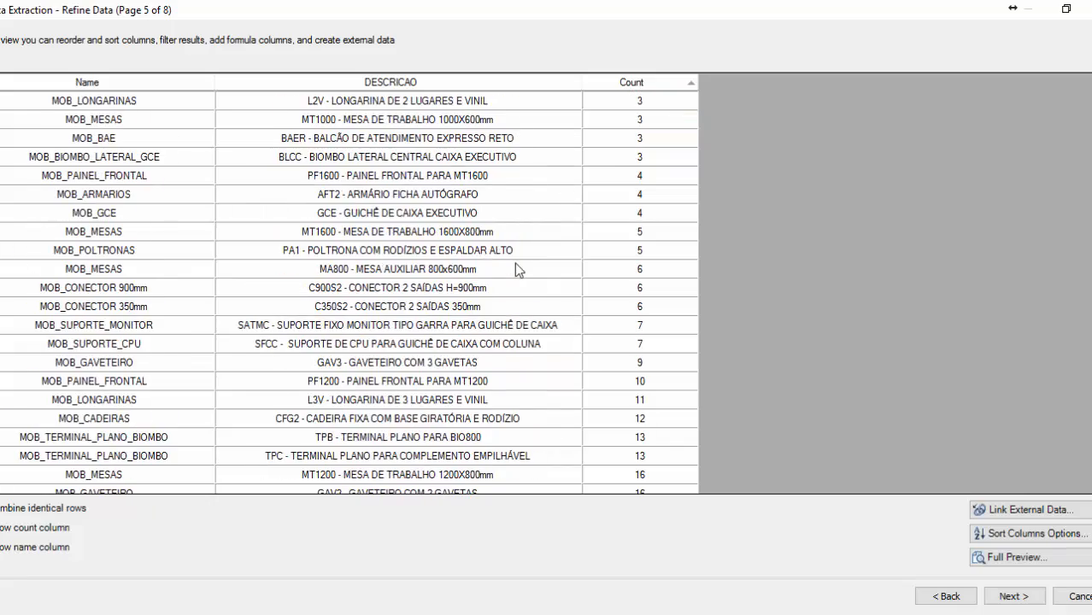
scroll(514, 266, up, 13)
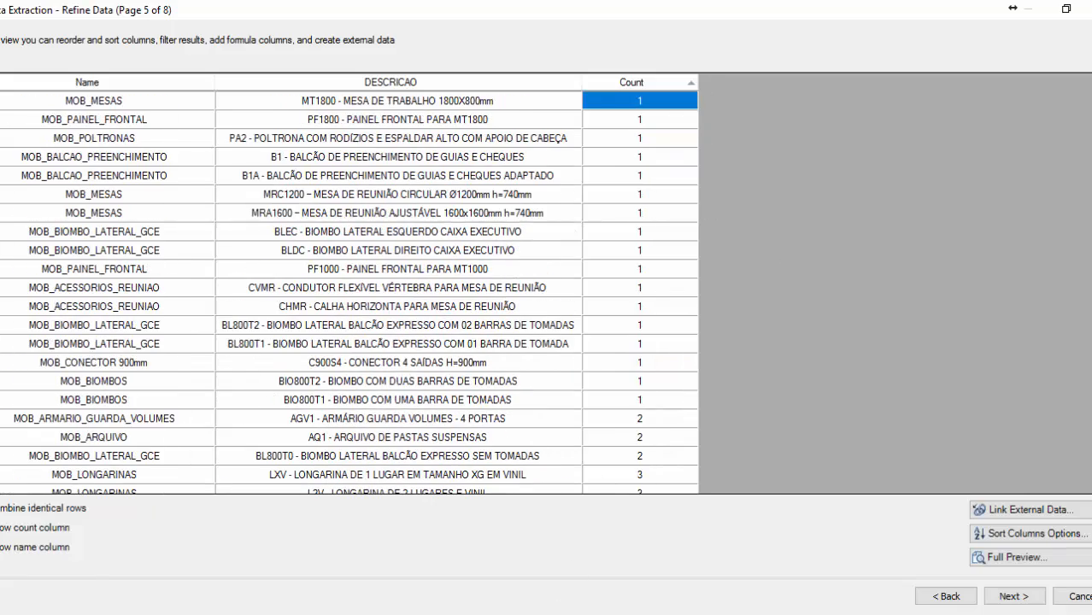
Step: Switch to Excel and examine the VALOR column of the furniture price list
key(alt+Tab)
click(365, 178)
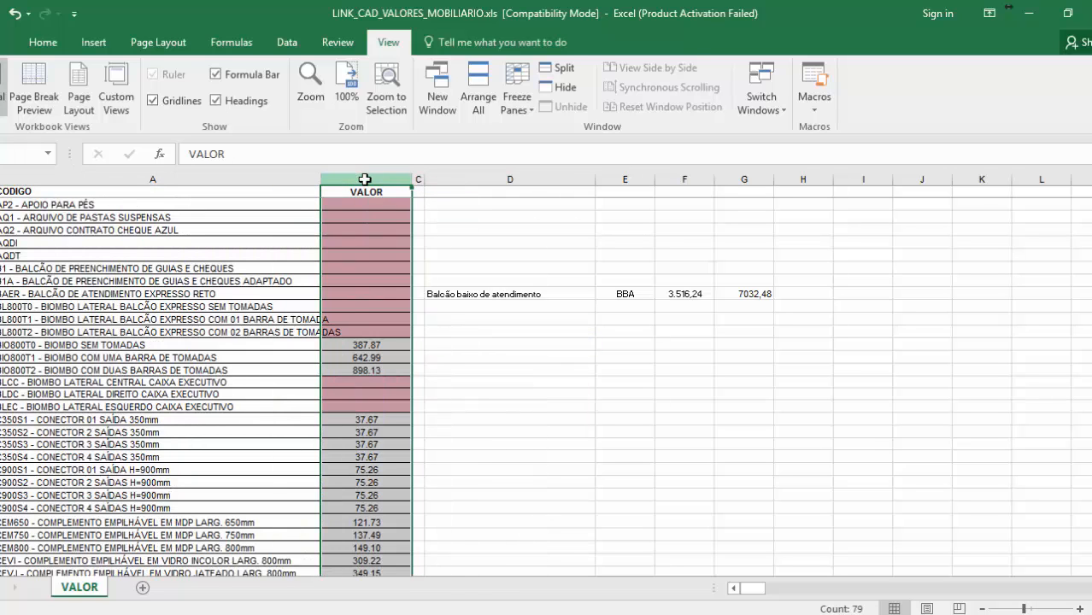
click(436, 179)
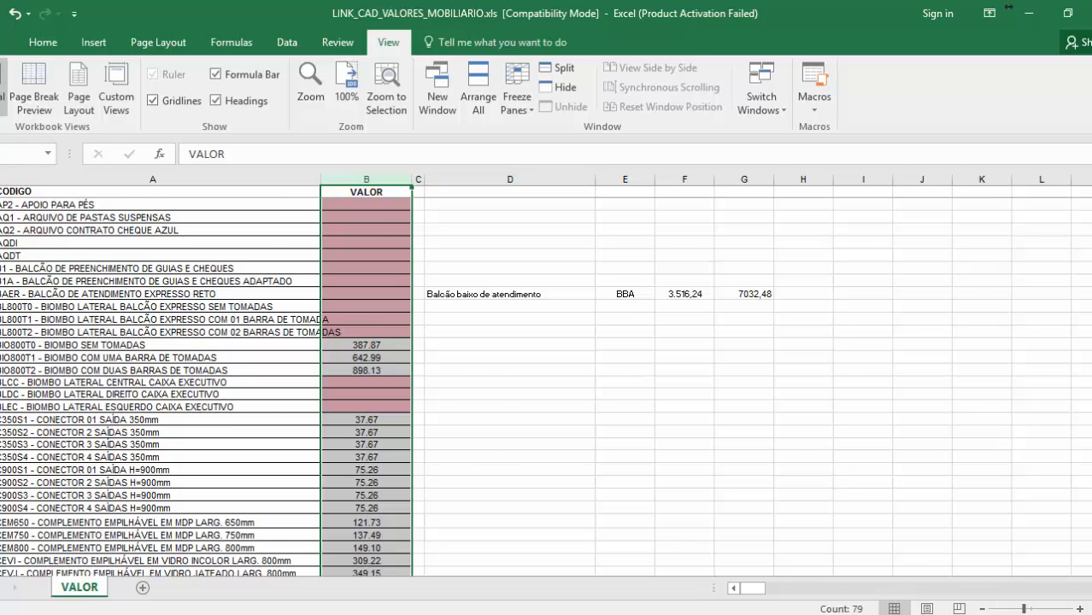
Step: Back in AutoCAD, set PRECO as the external data source and move the link settings clear of the DESCRICAO column
key(alt+Tab)
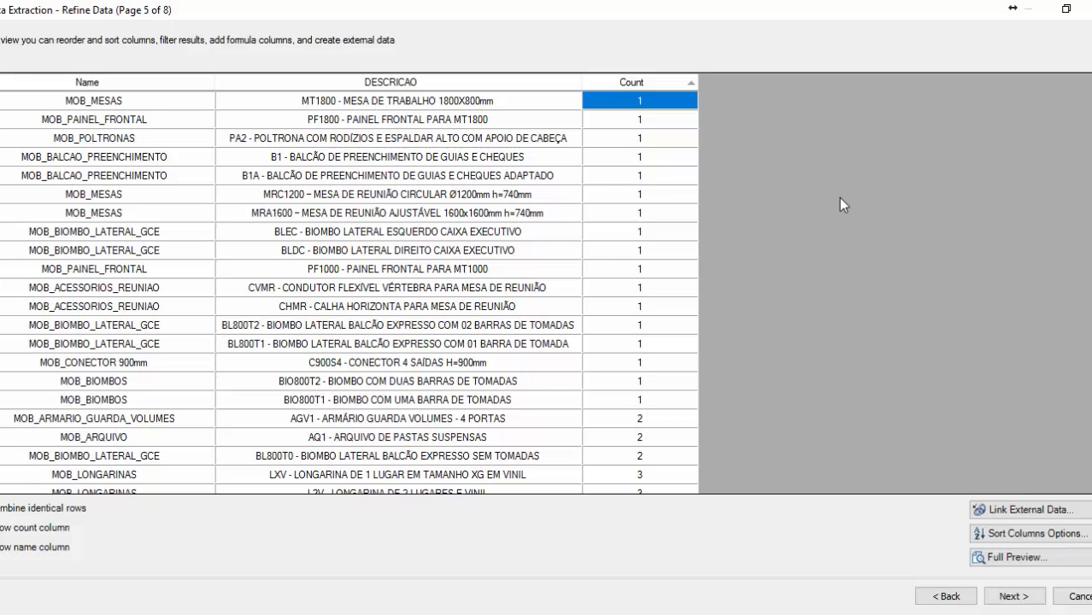
click(1029, 513)
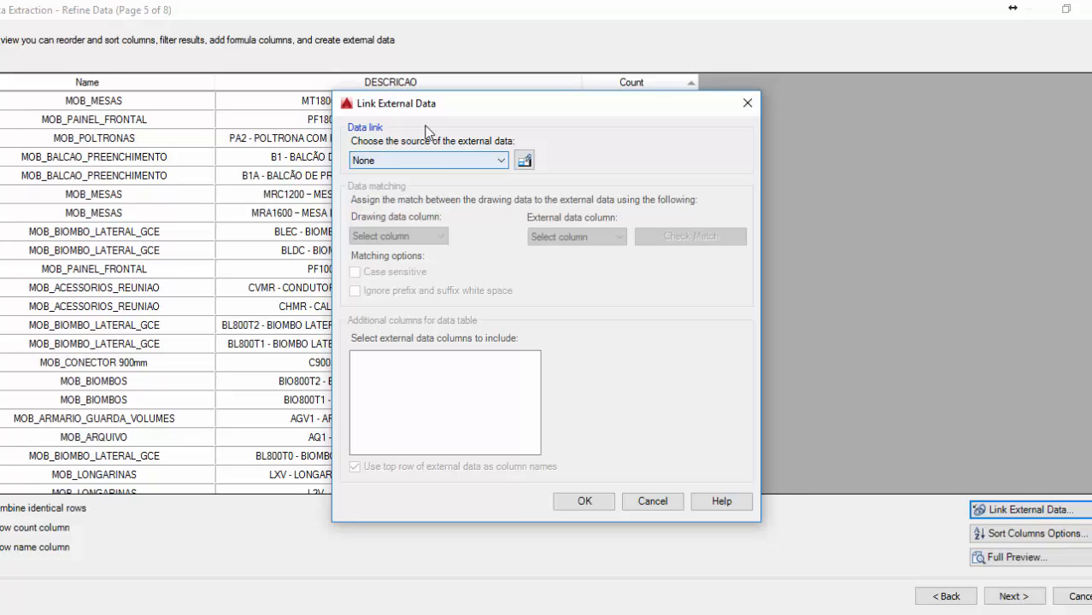
click(499, 160)
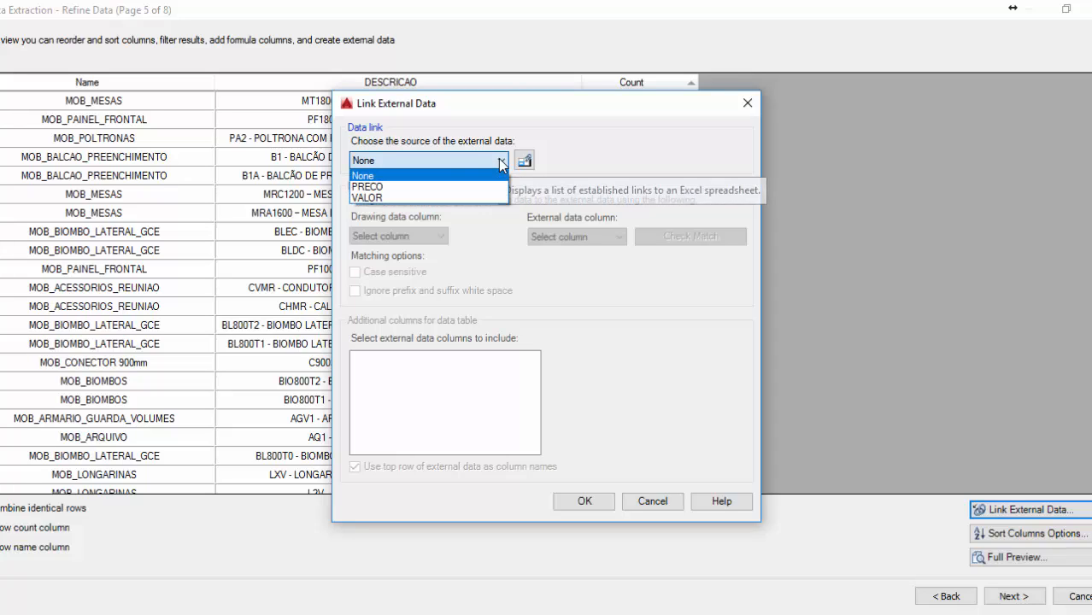
click(419, 187)
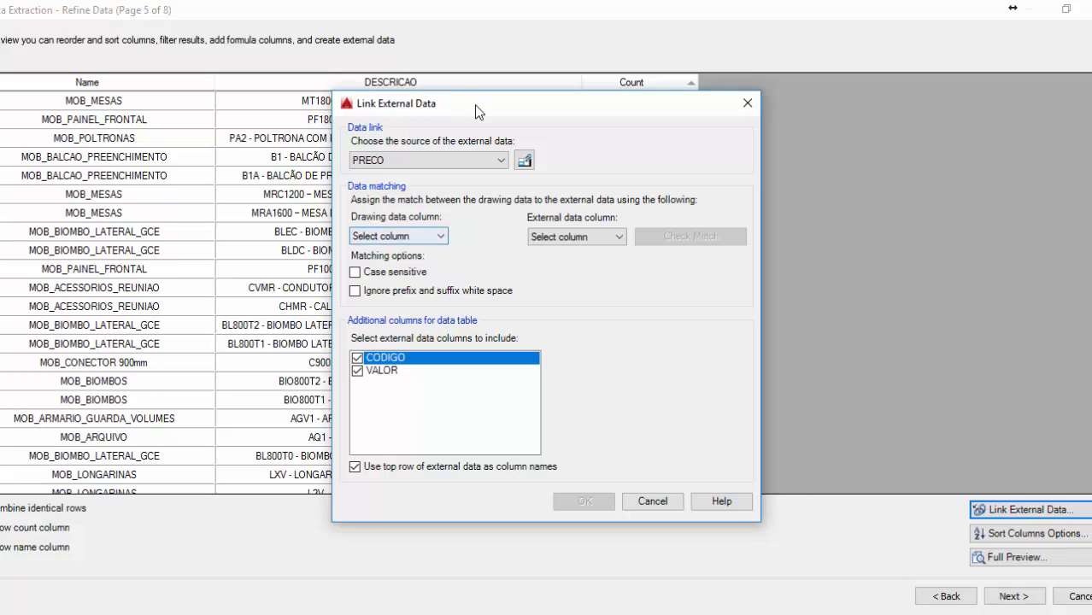
mouse_move(476, 112)
mouse_down()
mouse_move(749, 97)
mouse_move(785, 76)
mouse_move(787, 85)
mouse_up()
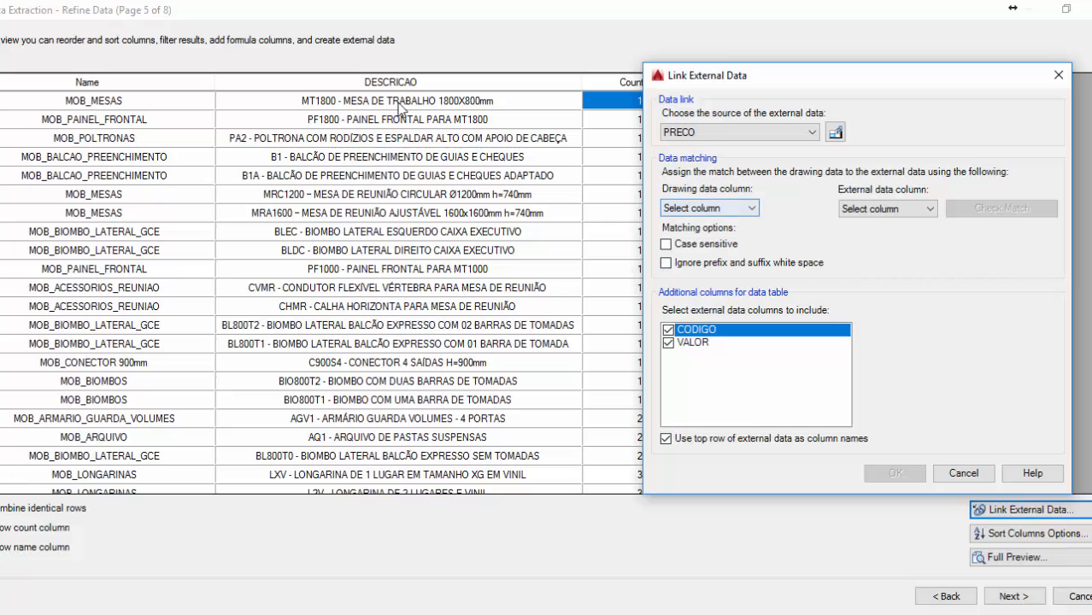
Step: Match the drawing's DESCRICAO column to the external CODIGO column, checking the CODIGO heading in the Excel price list
key(alt+Tab)
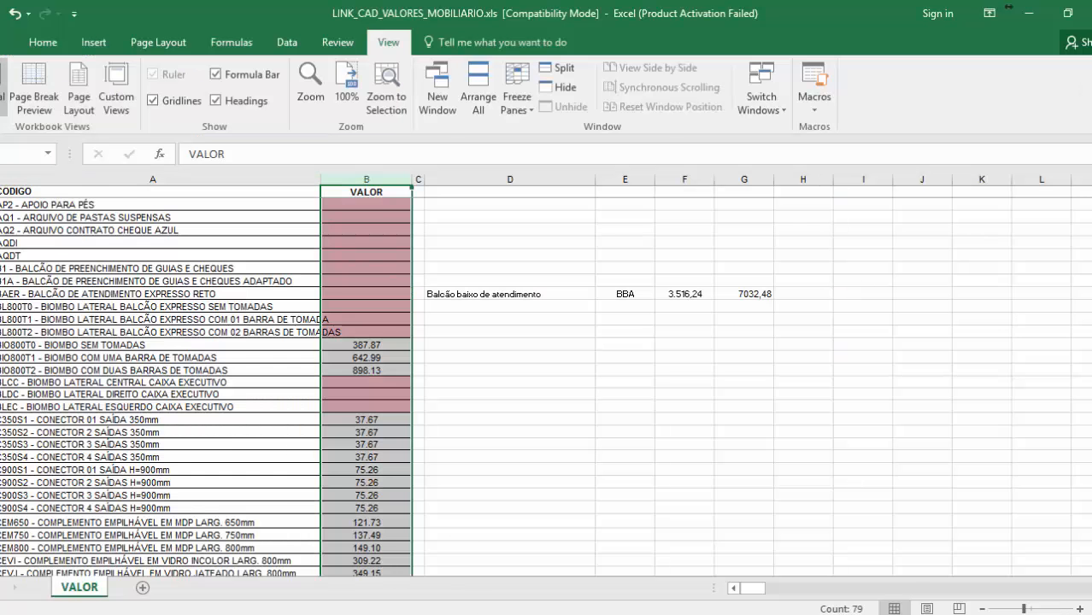
key(alt+Tab)
click(742, 208)
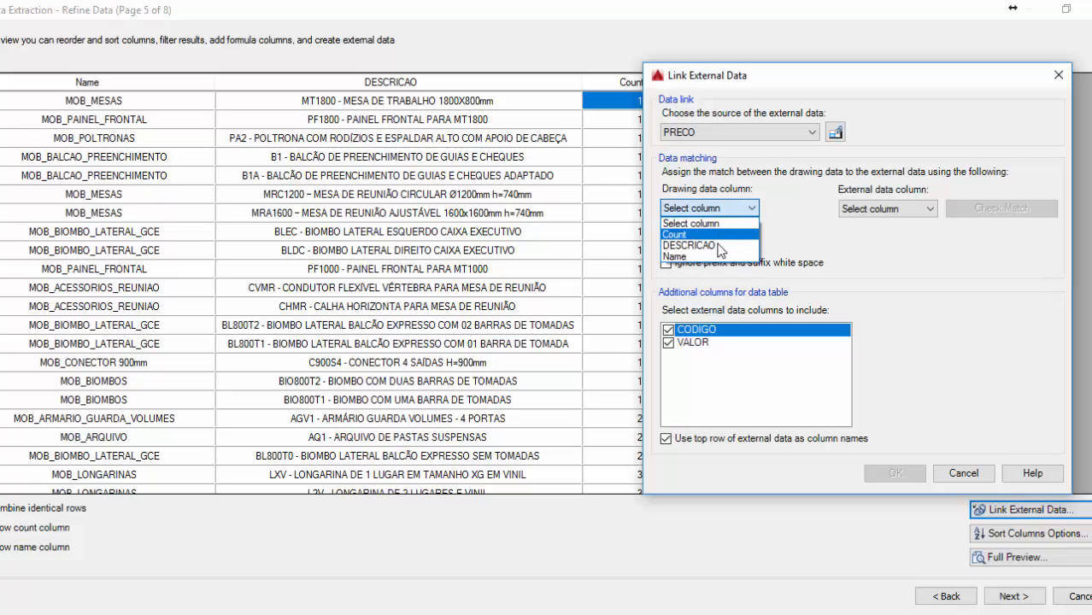
click(689, 246)
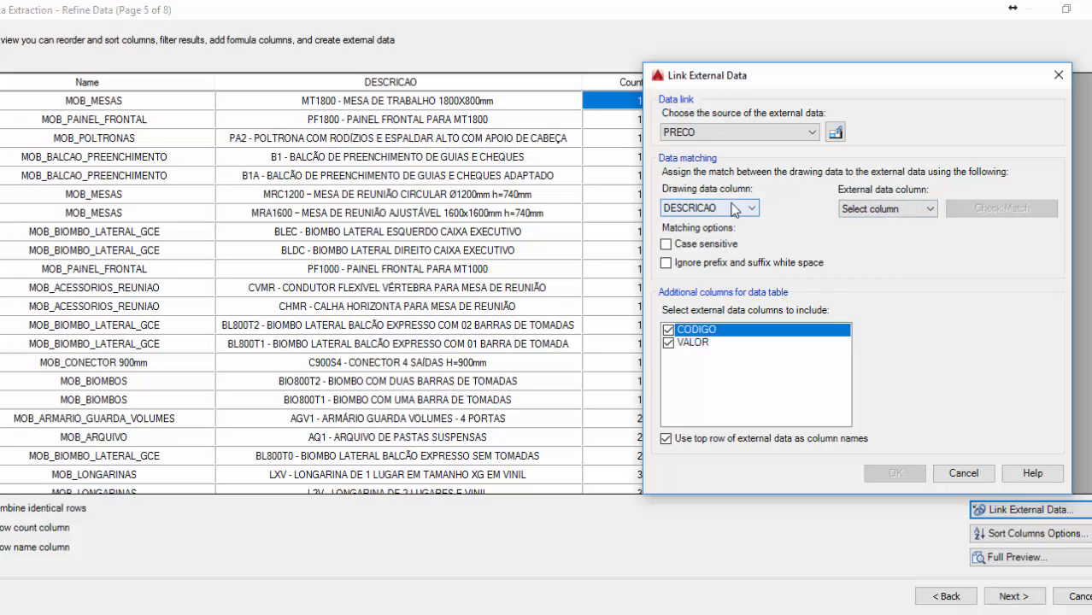
click(857, 209)
click(873, 236)
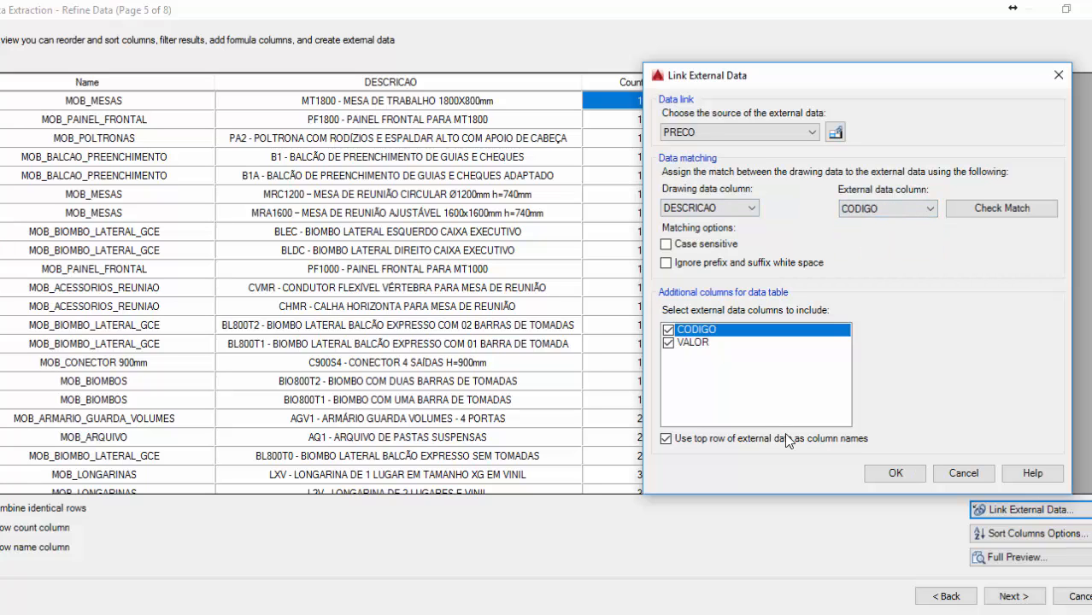
key(alt+Tab)
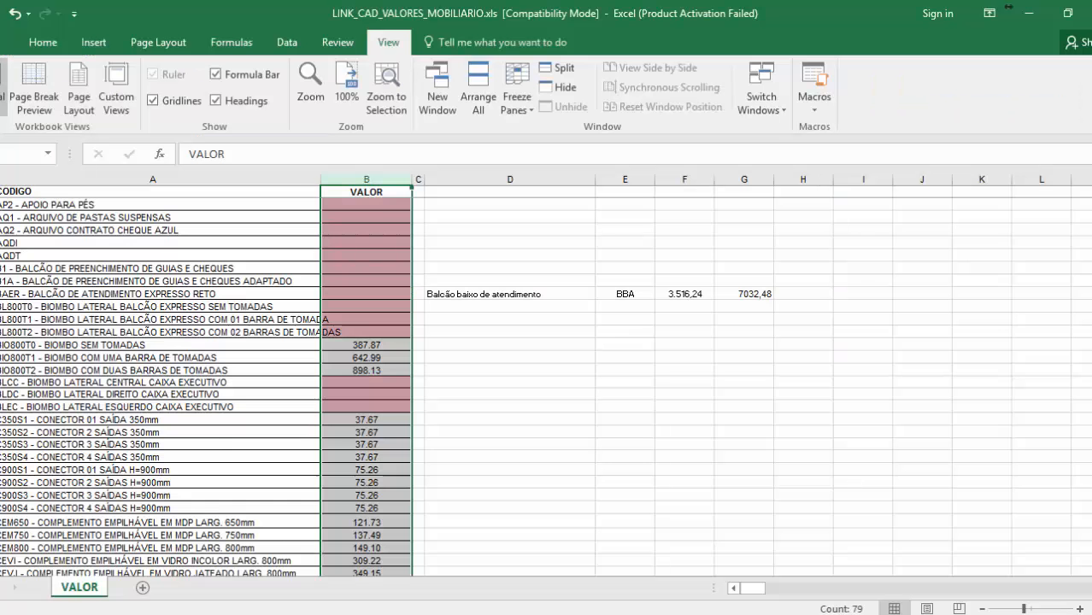
click(86, 194)
key(alt+Tab)
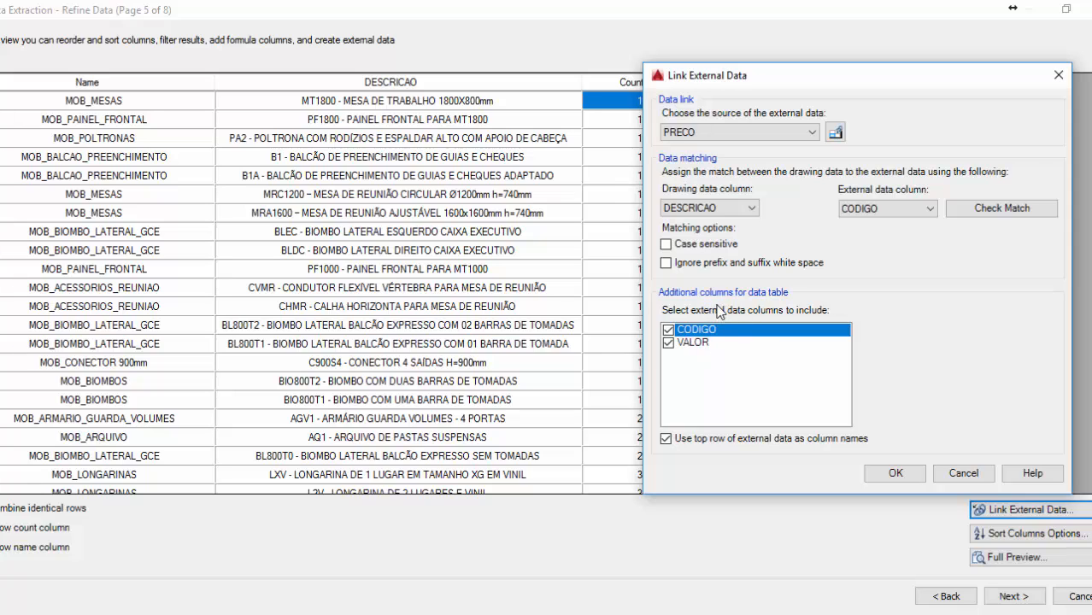
Step: Exclude CODIGO from the additional columns, keep only VALOR, and apply the external data link
drag(773, 85, 863, 95)
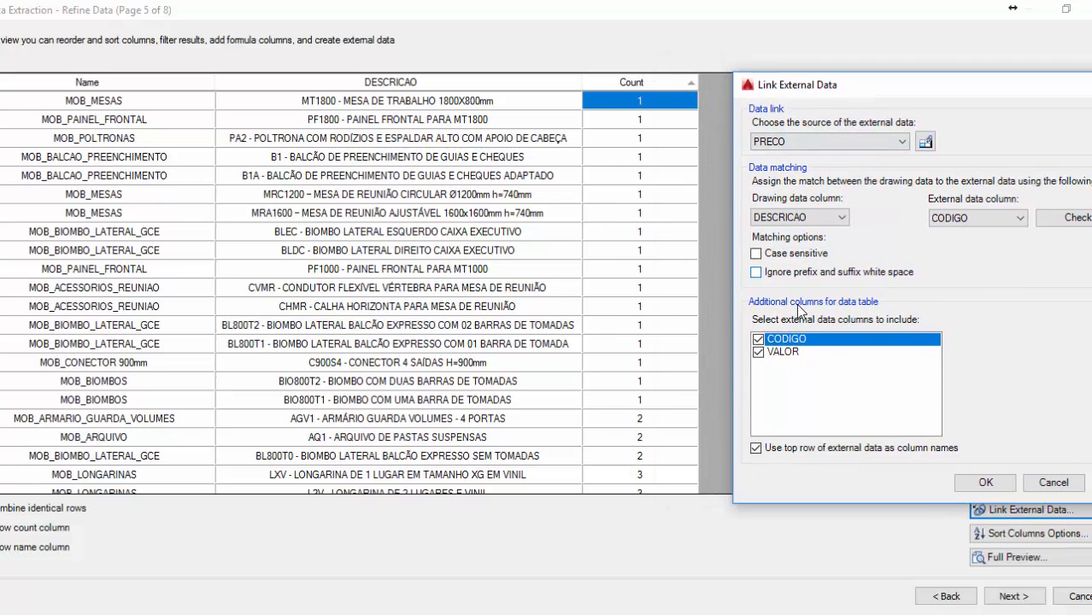
click(758, 339)
click(504, 613)
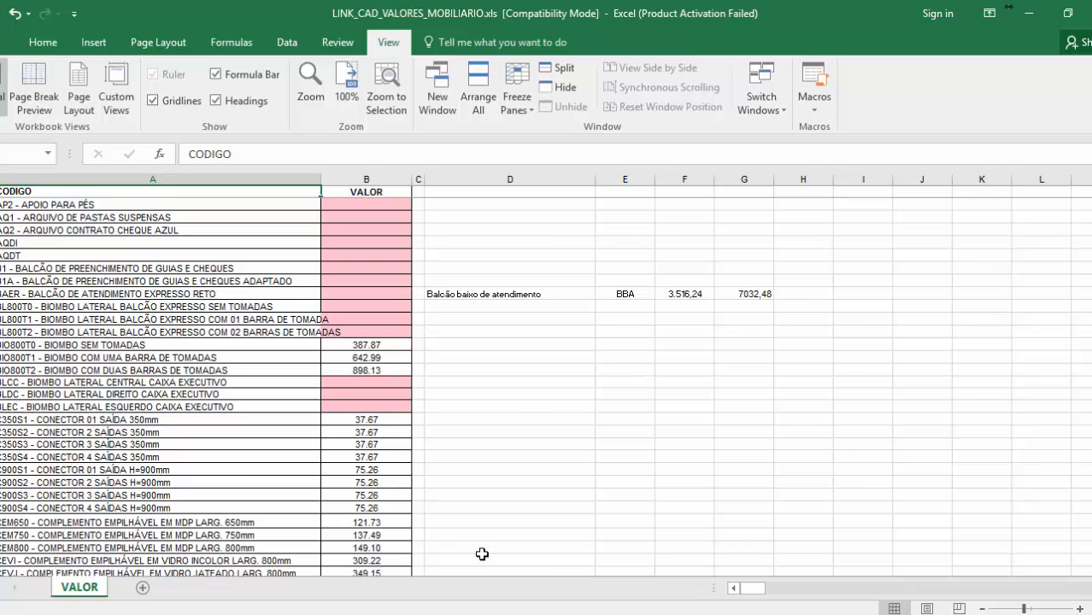
click(1012, 8)
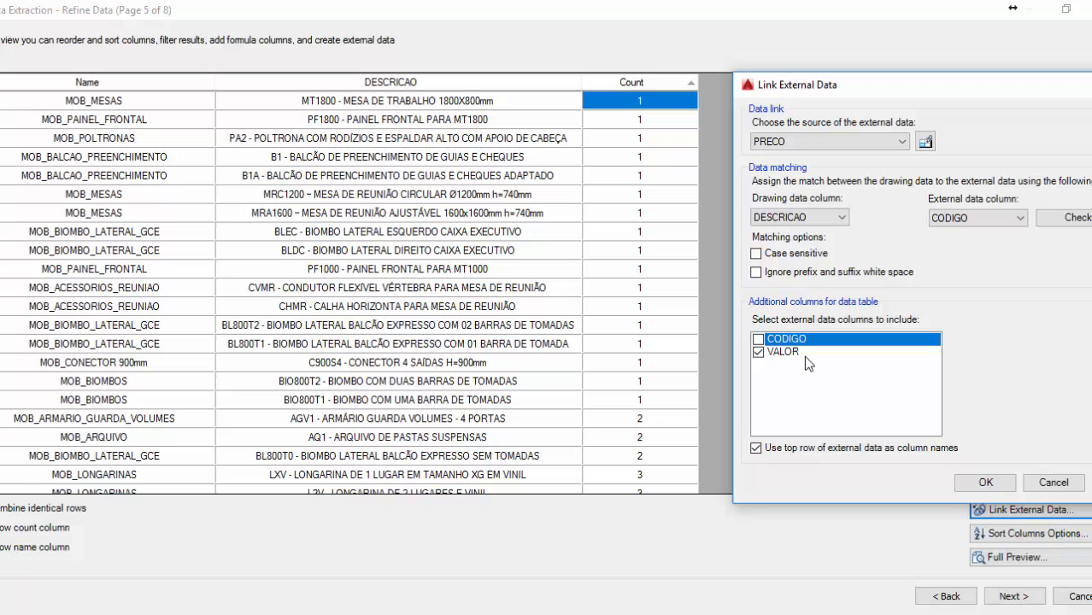
drag(906, 91, 786, 94)
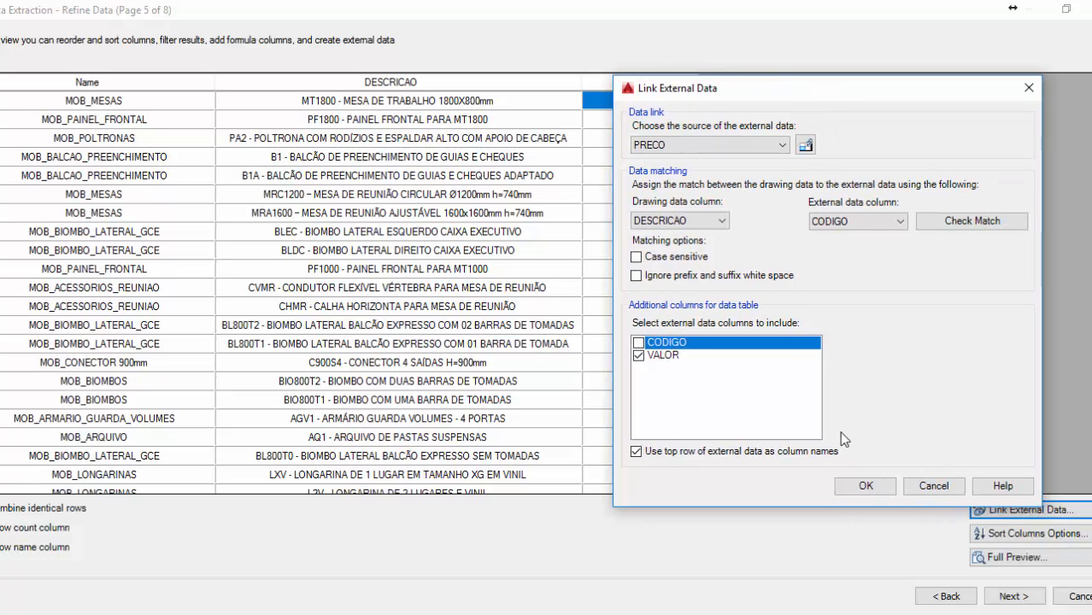
click(861, 486)
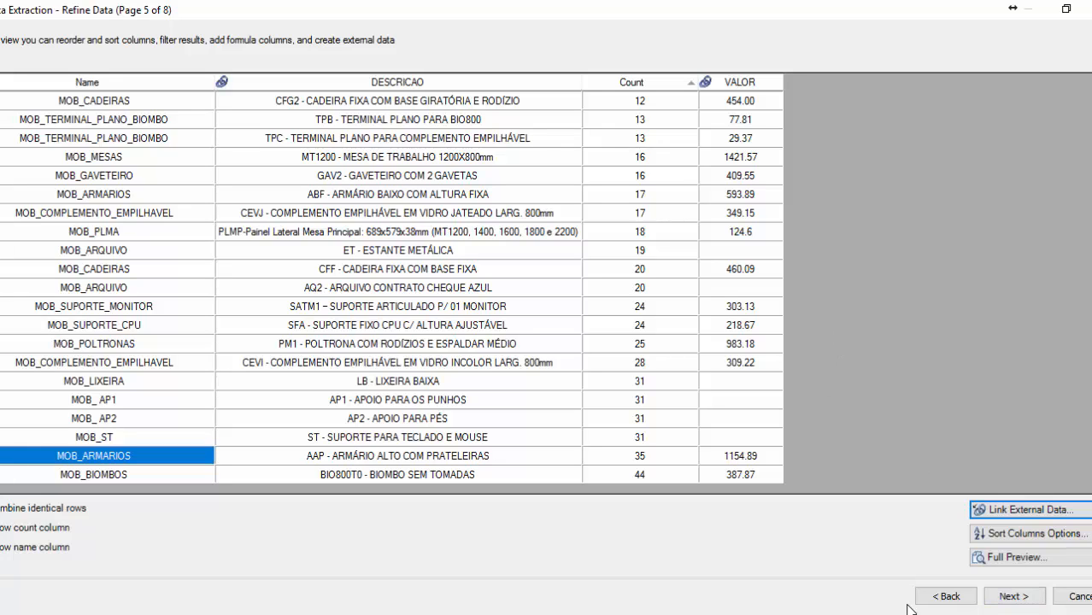
Step: Reopen the external data link settings and examine the CODIGO entries in the Excel price list
click(935, 597)
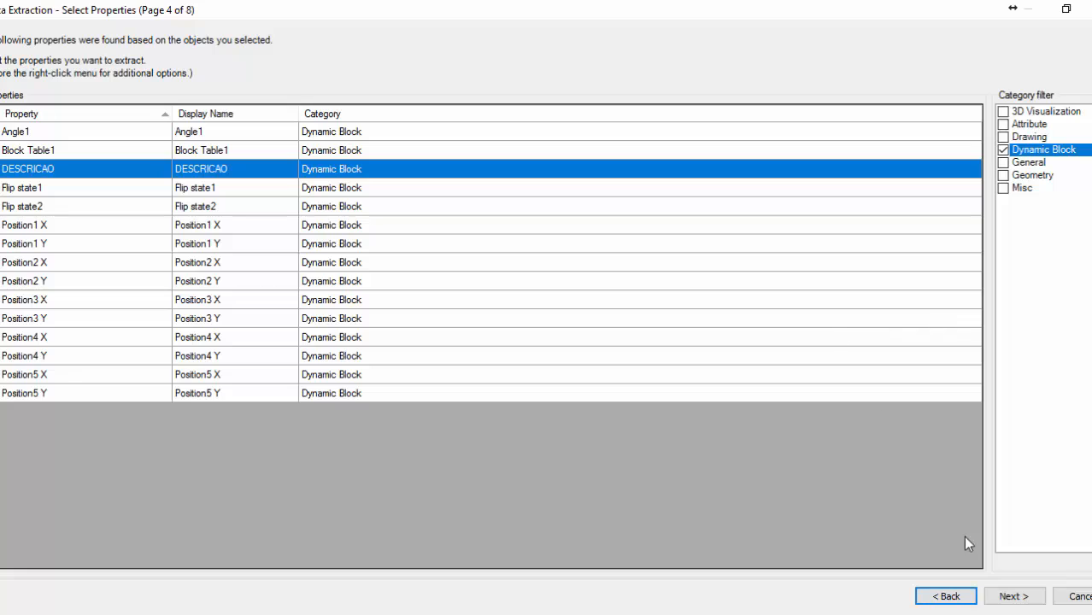
click(1013, 595)
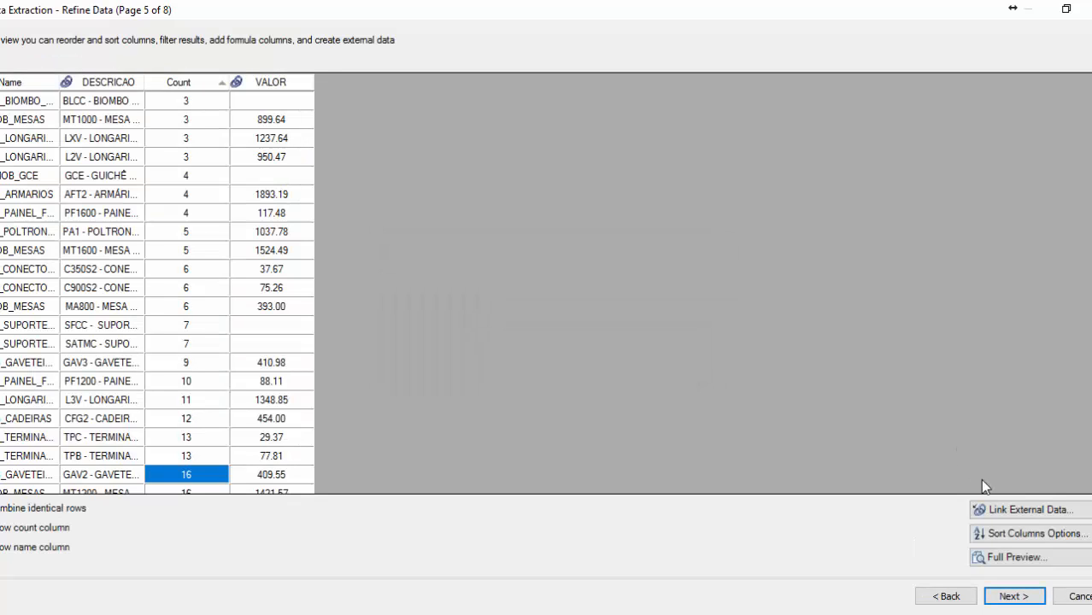
click(1005, 511)
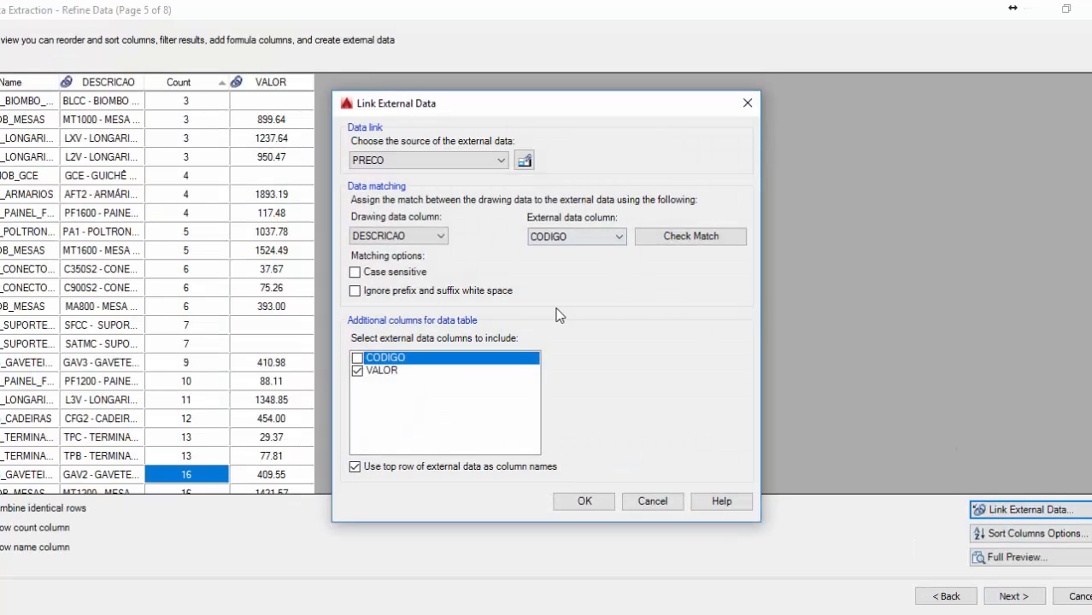
click(696, 241)
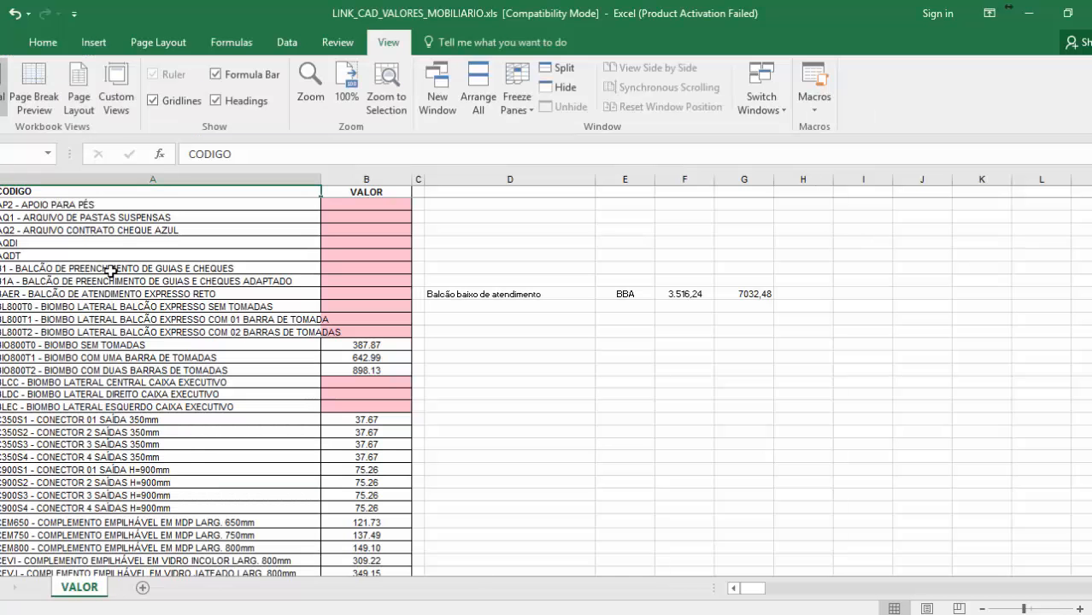
click(77, 205)
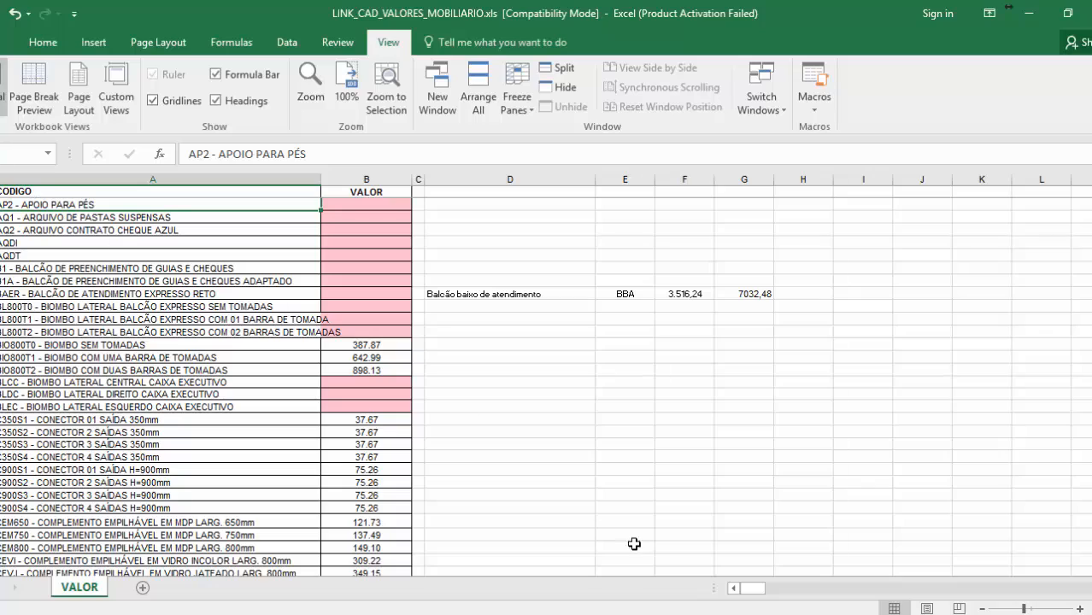
click(534, 614)
click(534, 614)
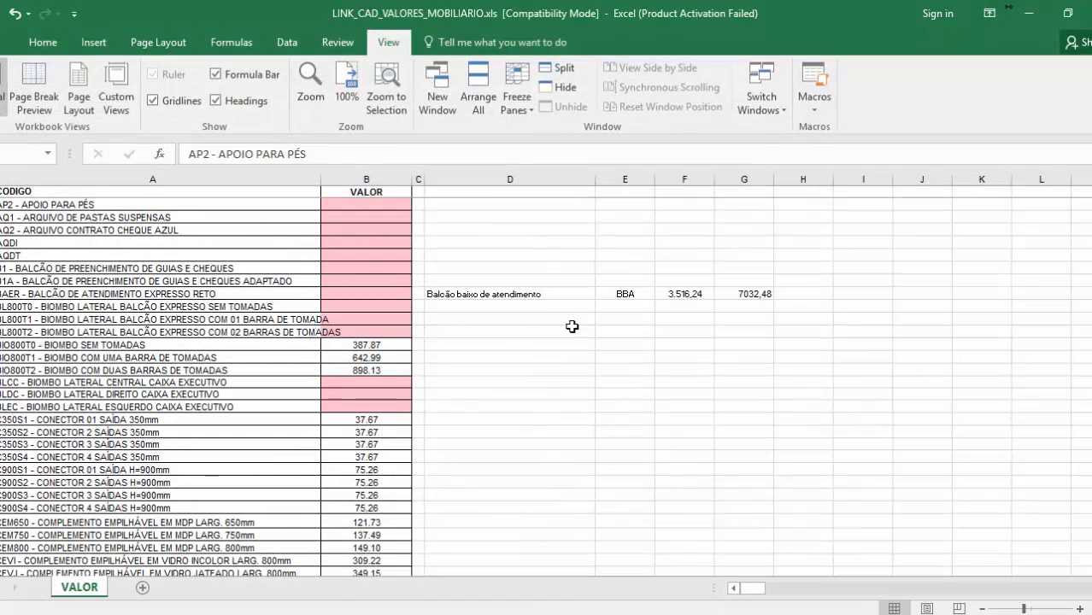
Step: Back in AutoCAD, check the match between DESCRICAO and CODIGO and accept the link settings
click(538, 614)
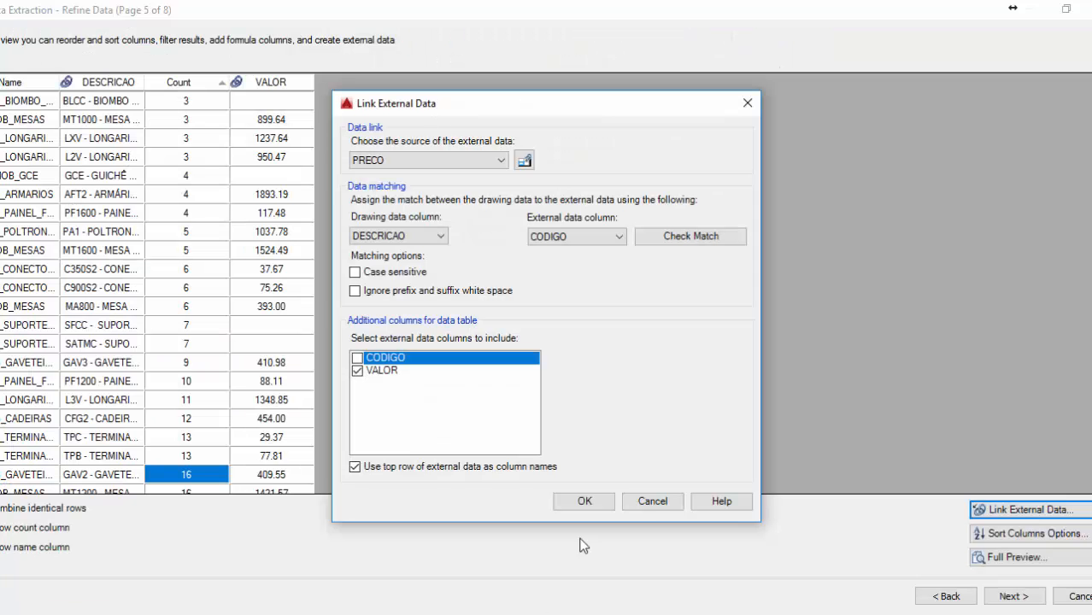
click(692, 236)
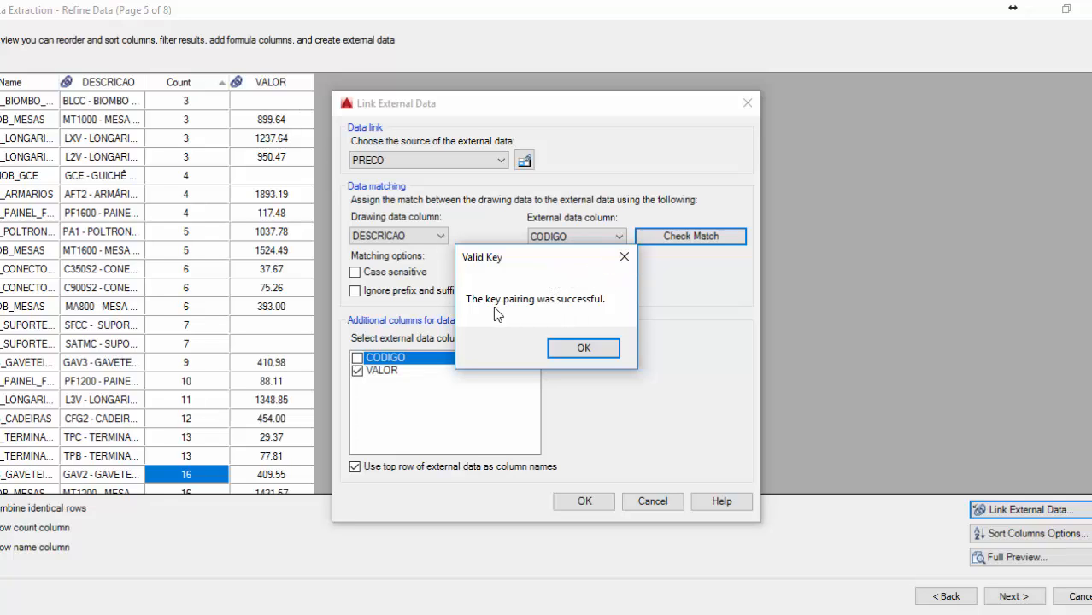
click(586, 348)
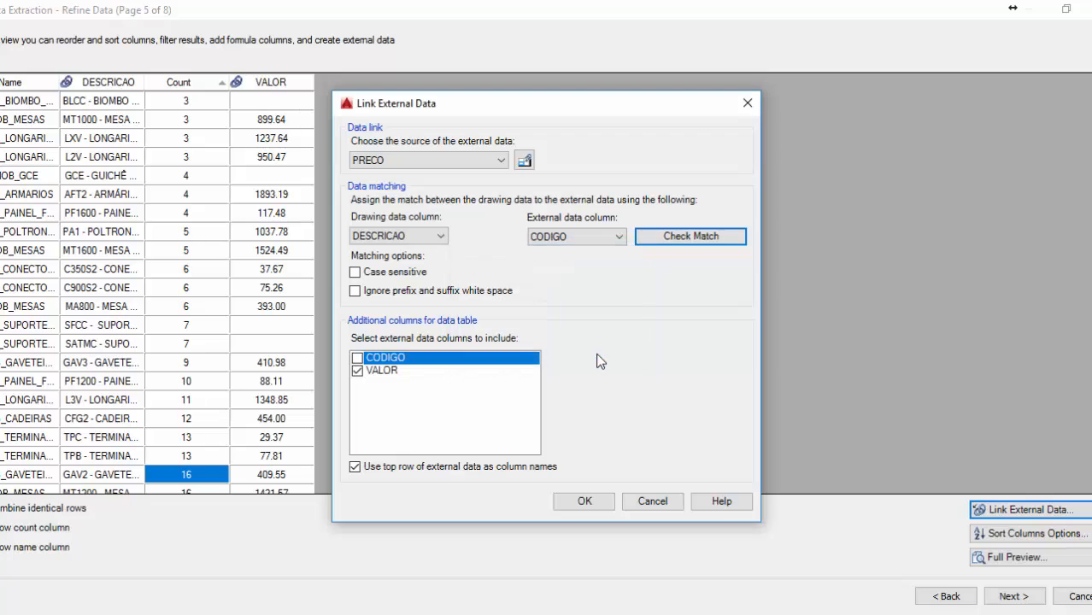
click(590, 503)
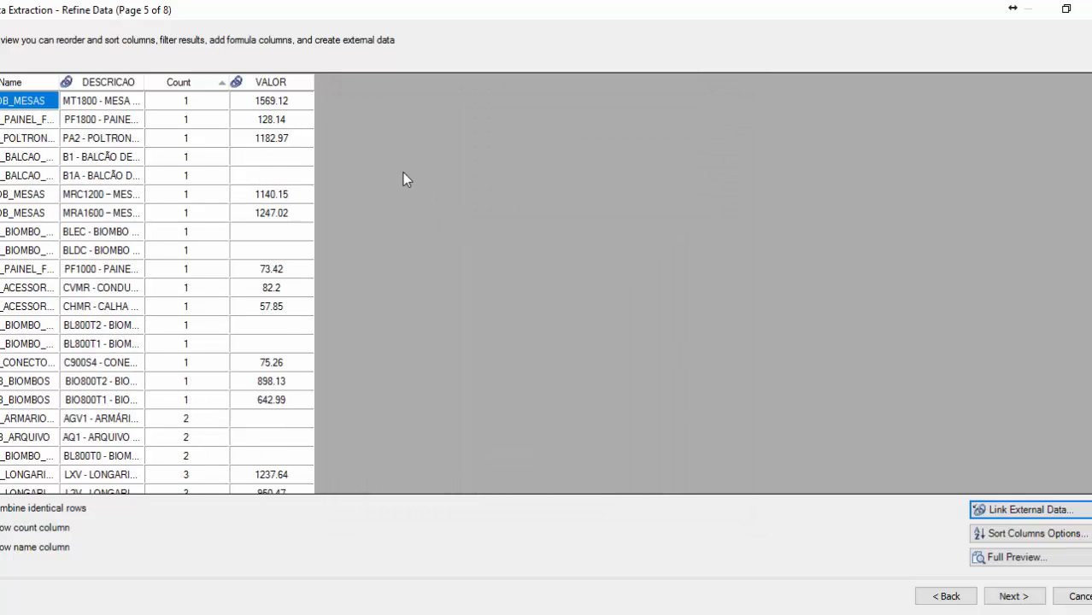
Step: Sort the extracted rows by Name in ascending order and rename the Count column as QUANT
click(3, 82)
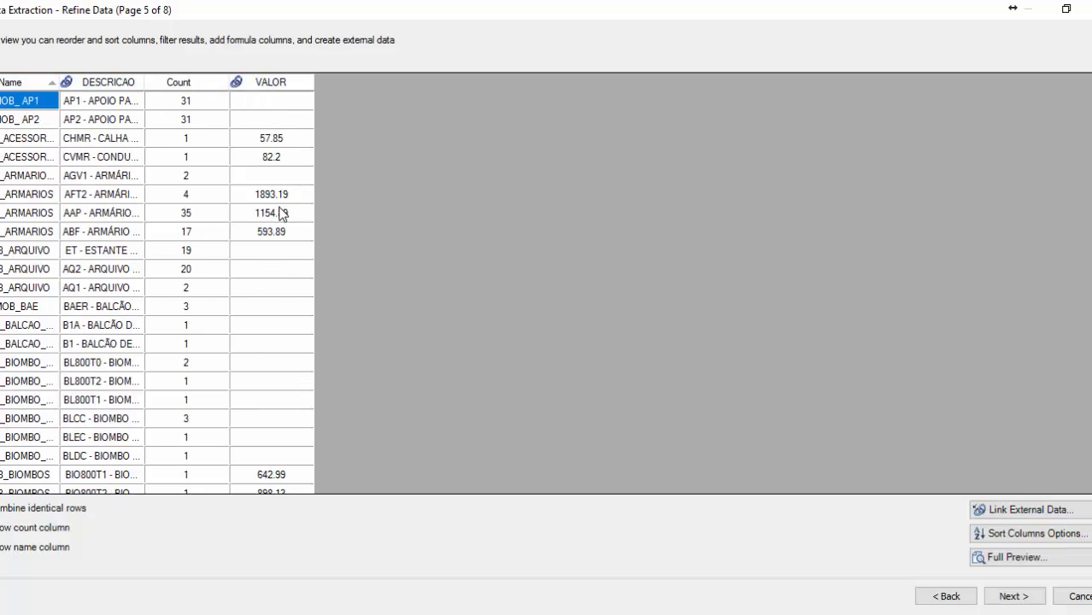
right_click(195, 82)
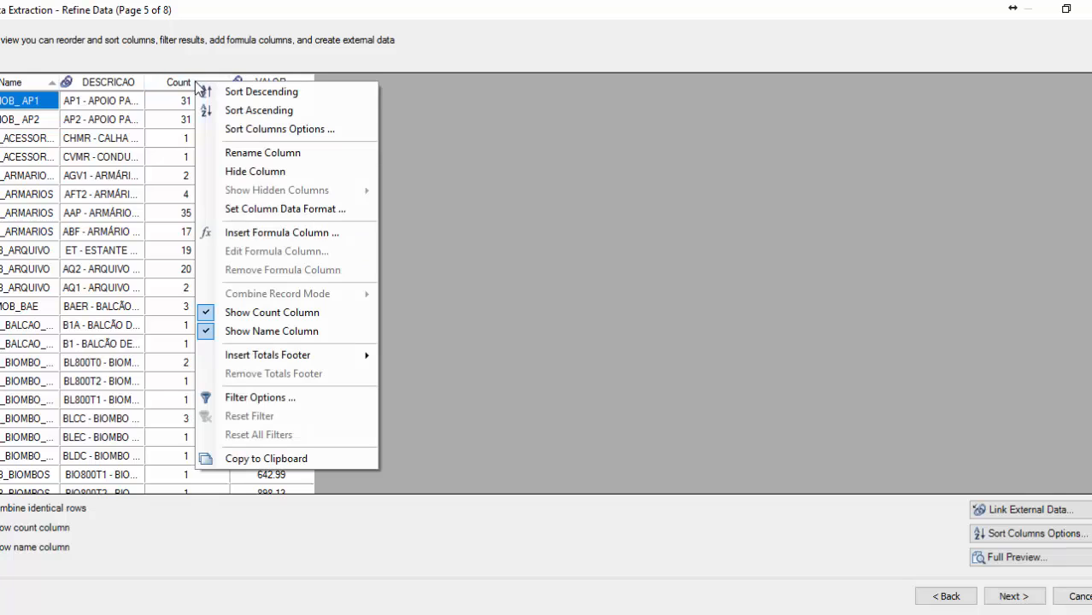
click(262, 154)
text(QUANT)
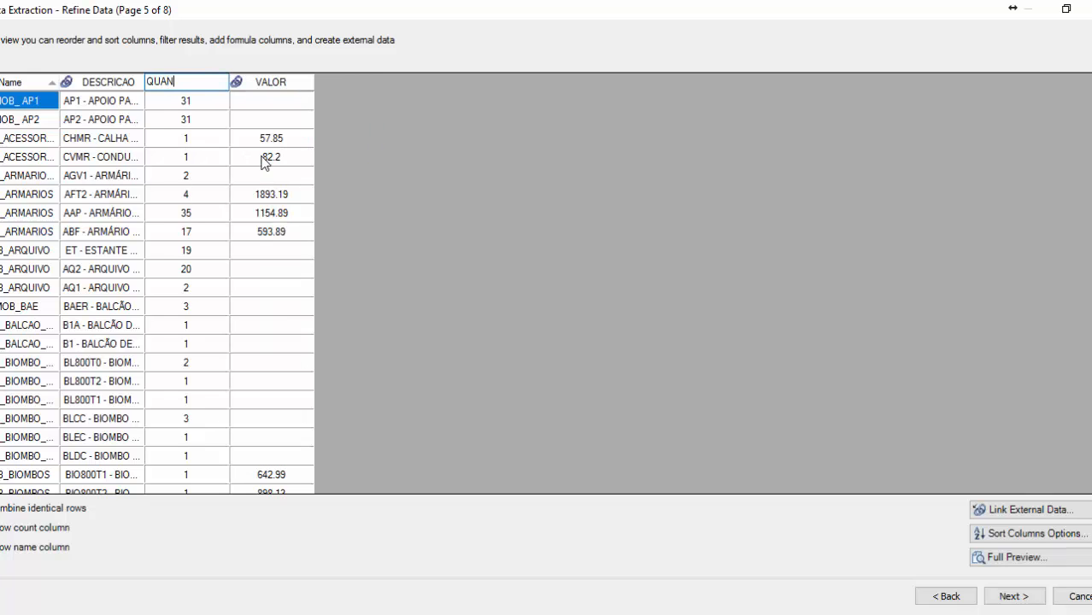
key(Return)
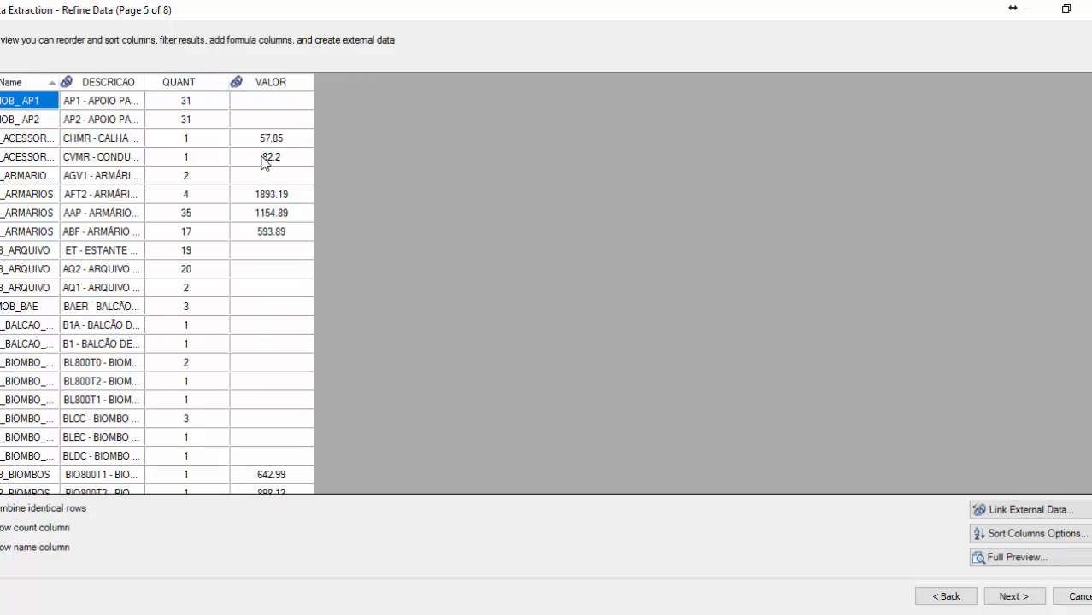
Step: Rename the linked VALOR column as VALOR UNITÁRIO (R$)
right_click(287, 83)
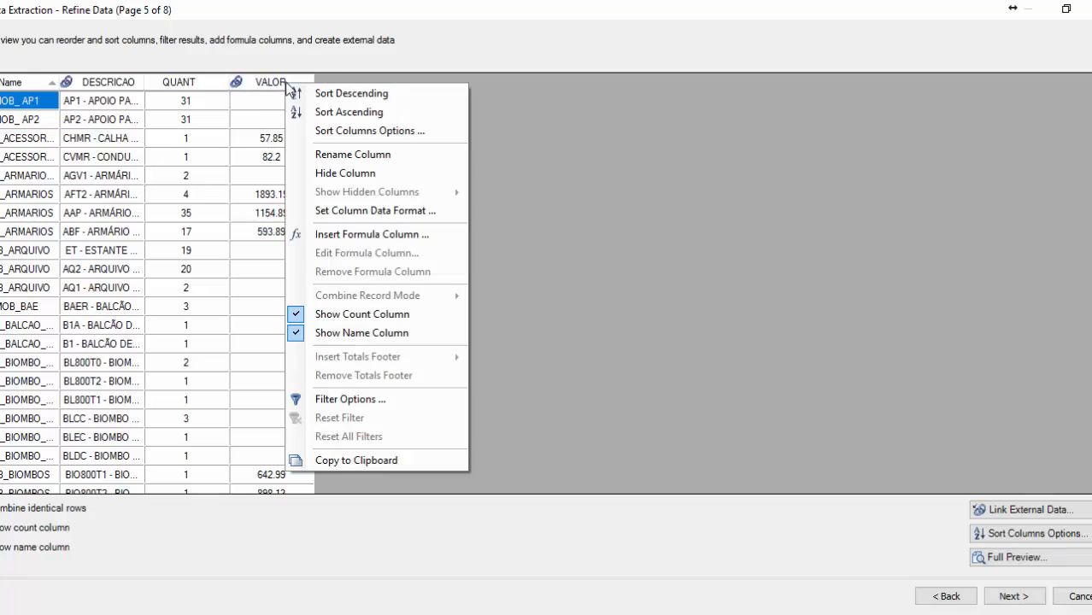
click(339, 155)
text(VALOR NU)
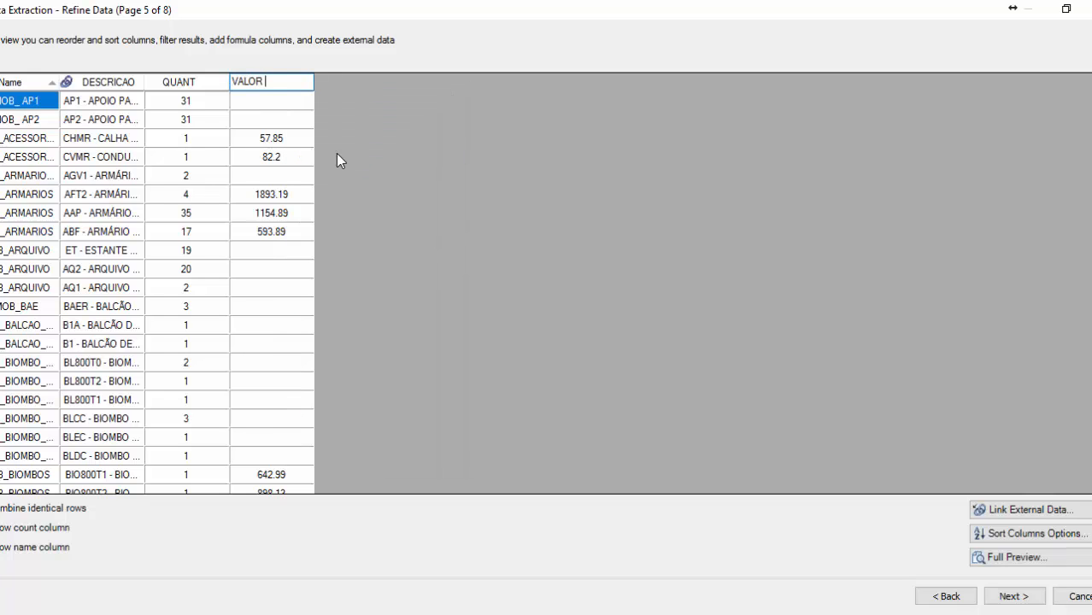
key(BackSpace)
key(BackSpace)
text(UNITÁRIO)
key(BackSpace)
key(BackSpace)
key(BackSpace)
text(RIO)
key(ctrl+a)
key(BackSpace)
text((R$))
key(Return)
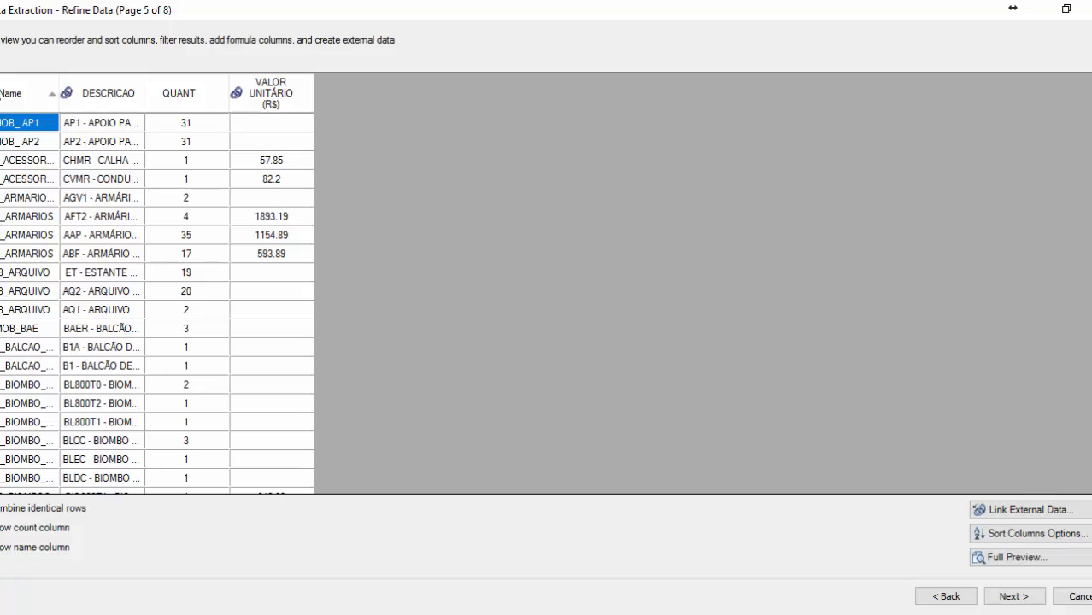
Step: Hide the Name column and widen the DESCRICAO column to fit the full descriptions
drag(59, 115, 122, 115)
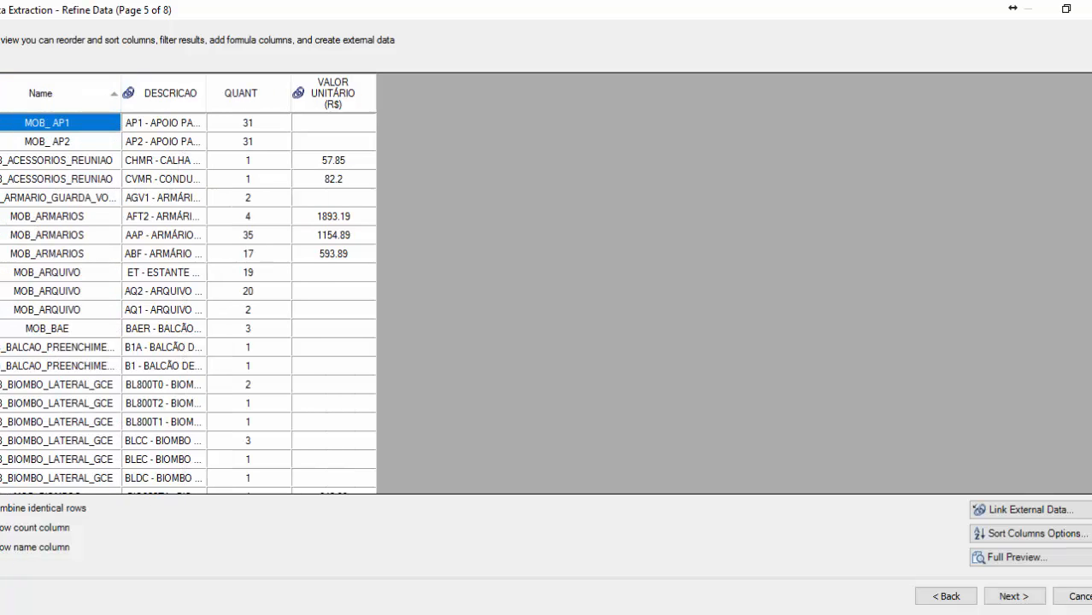
click(0, 548)
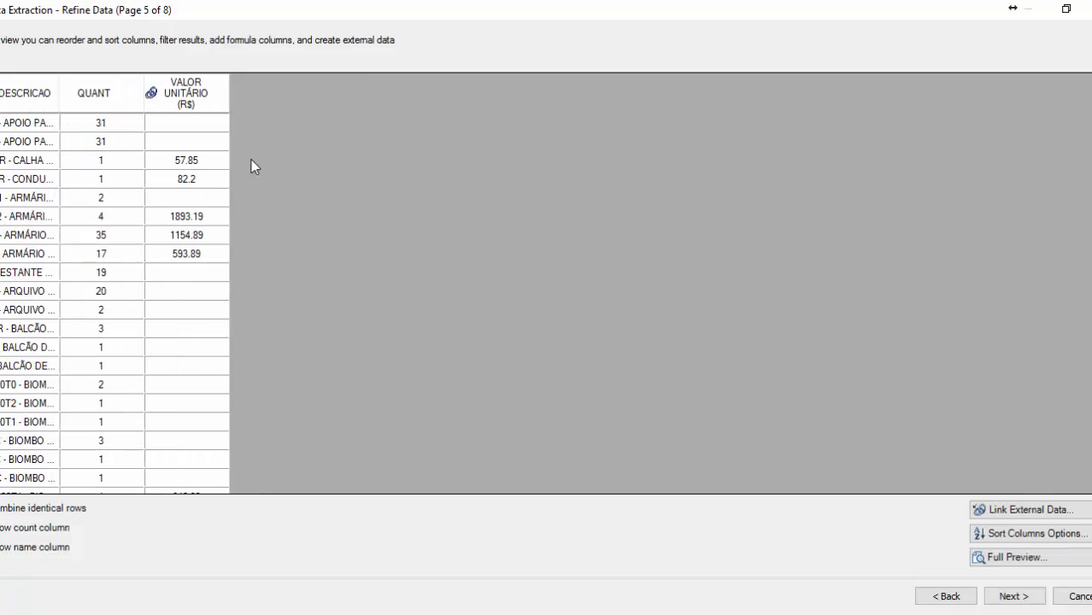
double_click(60, 86)
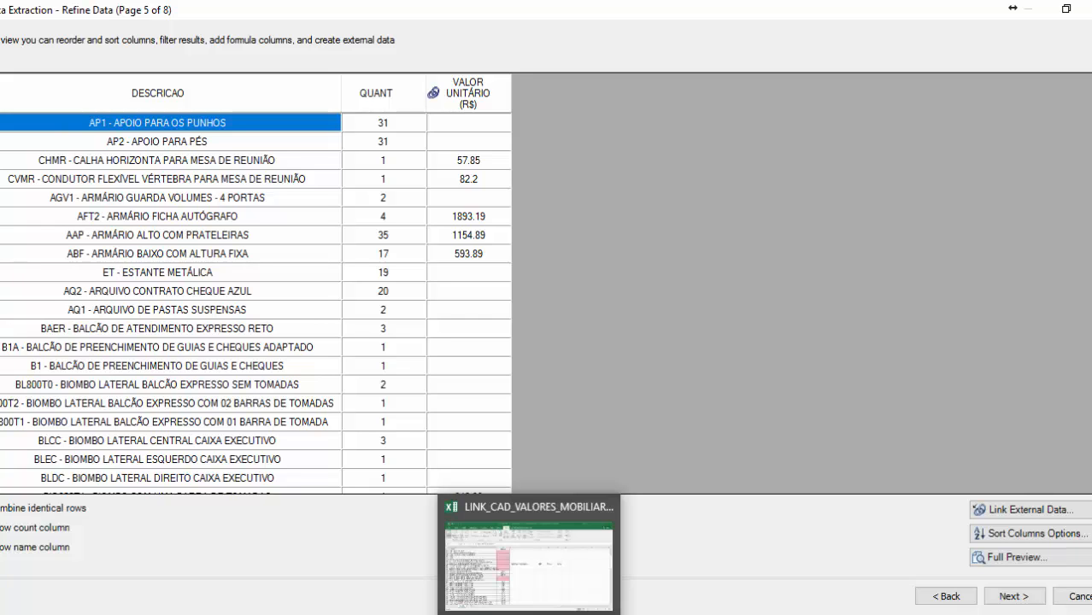
Step: Switch to Excel and examine how the prices in the VALOR column are written, enlarging the sheet to read them
click(529, 614)
click(459, 405)
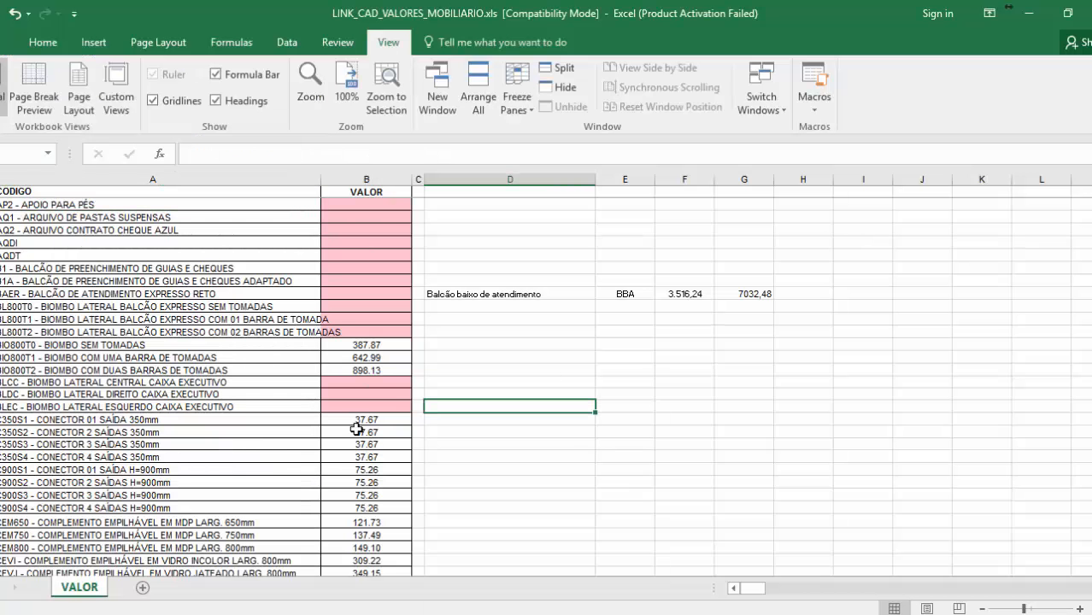
ctrl+scroll(343, 449, up, 3)
scroll(558, 461, up, 2)
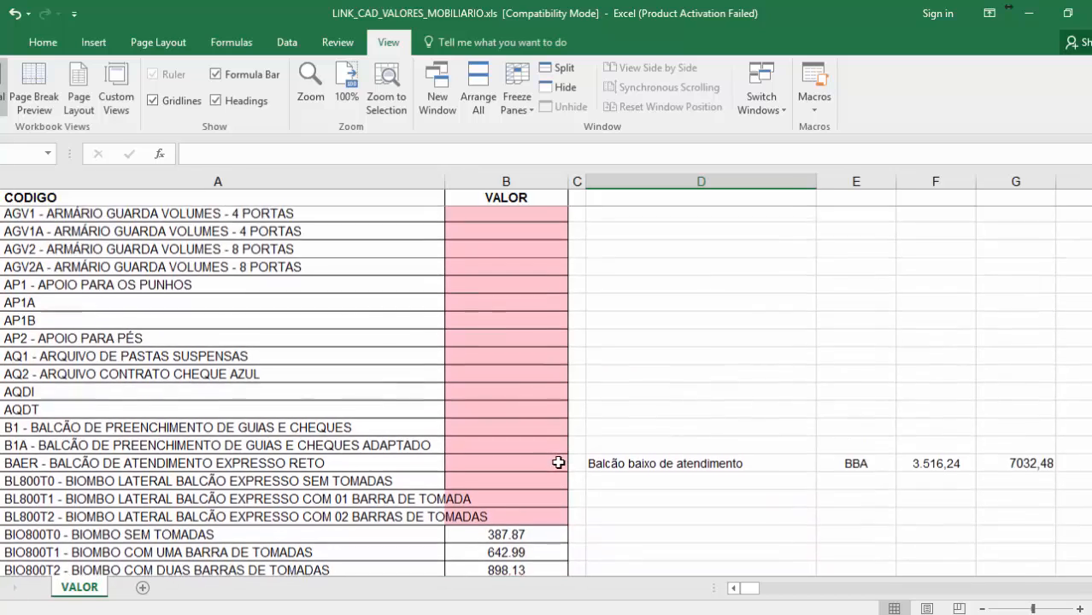
scroll(547, 446, down, 4)
click(540, 285)
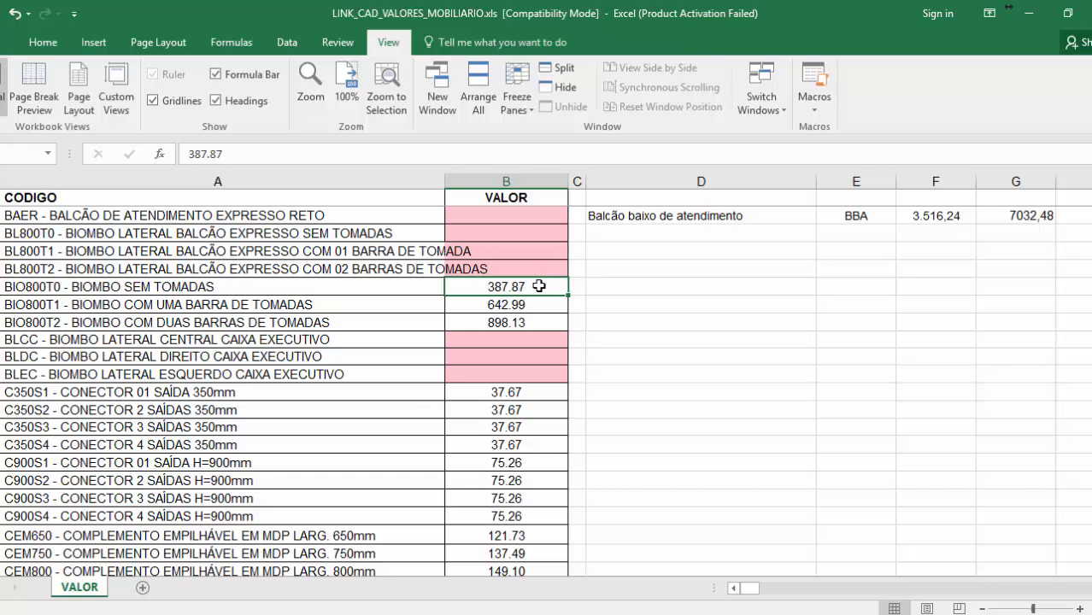
drag(539, 285, 529, 322)
click(678, 335)
scroll(531, 385, down, 5)
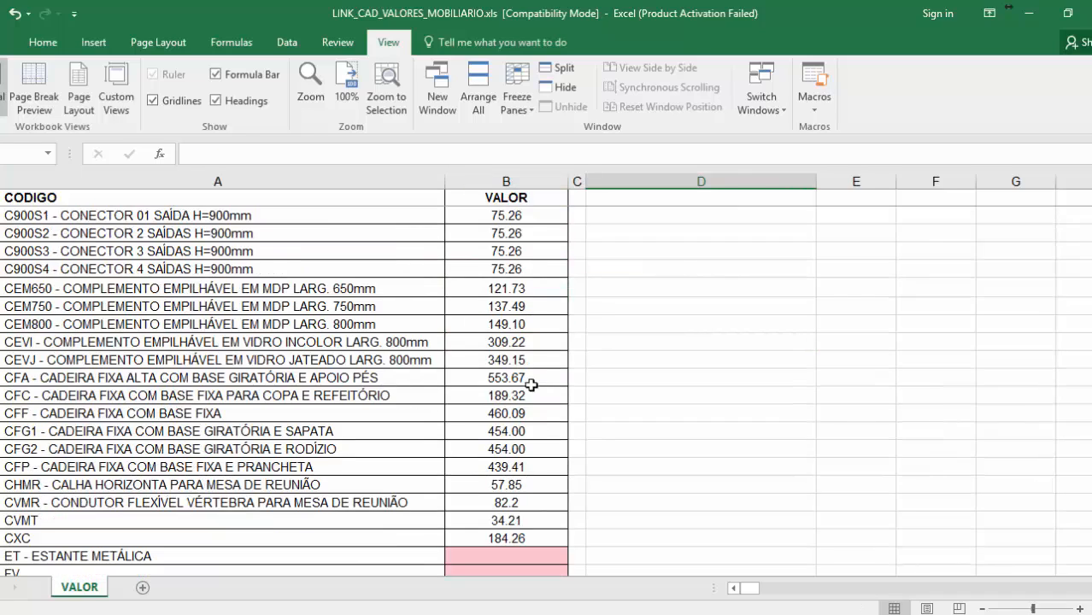
Step: Compare the CHMR item's price in the Excel list with its unit price in AutoCAD's data extraction
scroll(530, 385, up, 5)
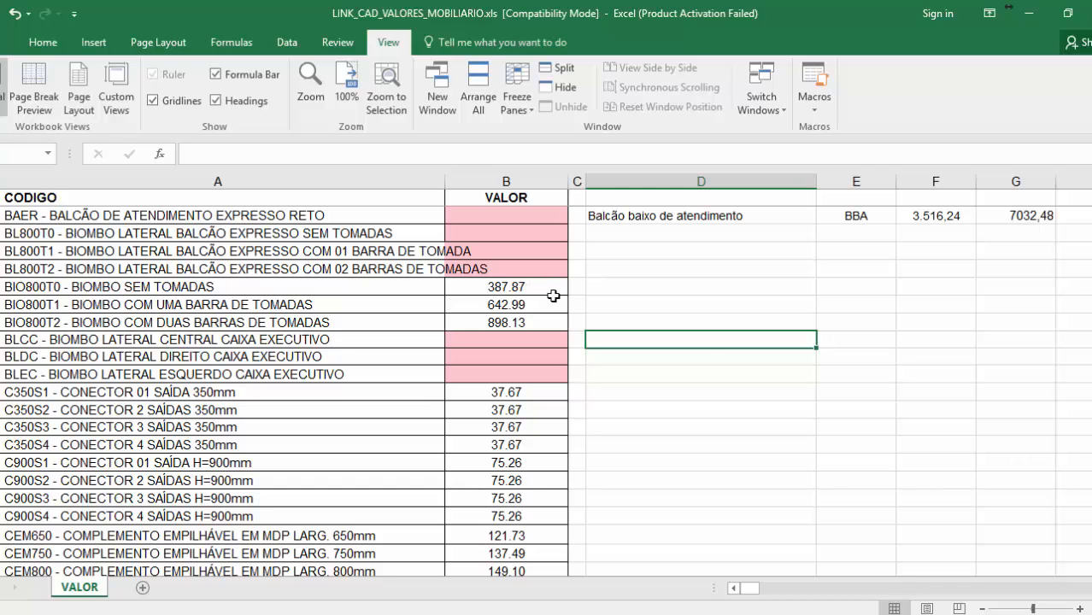
key(alt+Tab)
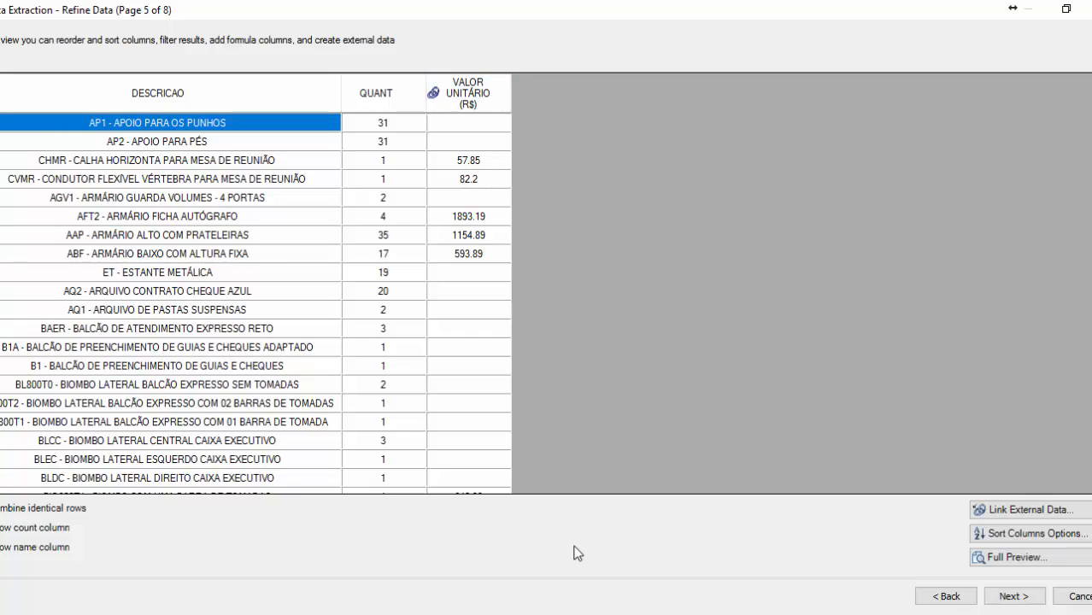
key(alt+Tab)
scroll(103, 372, down, 5)
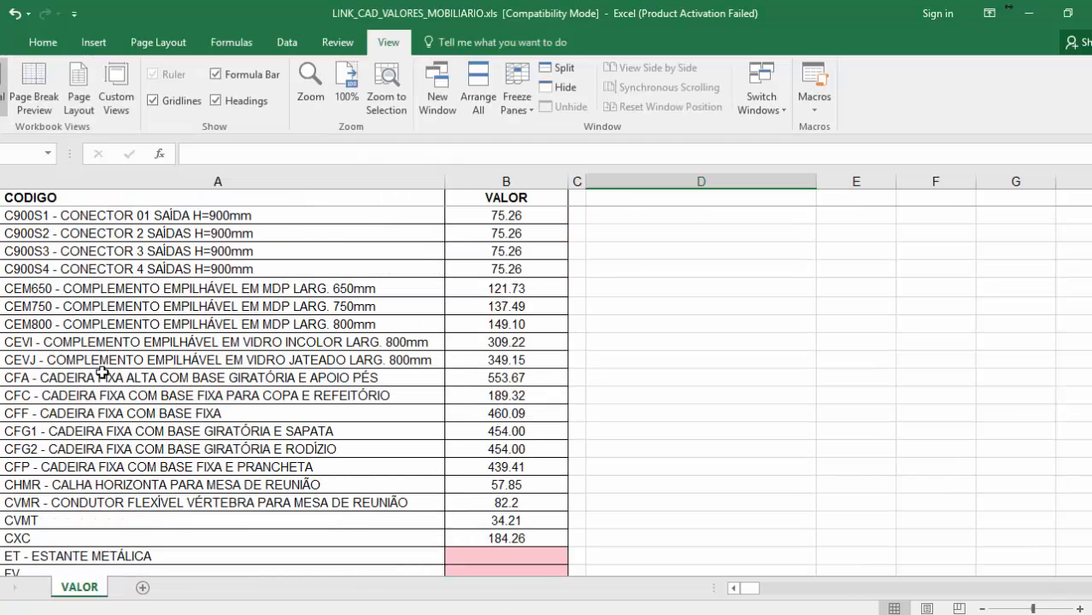
click(88, 492)
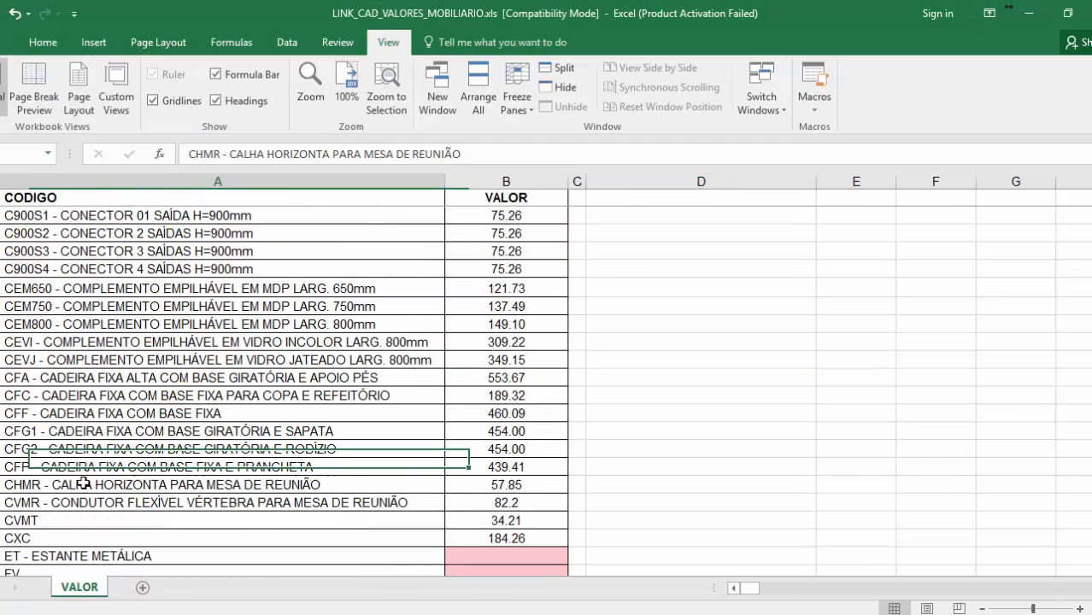
click(510, 481)
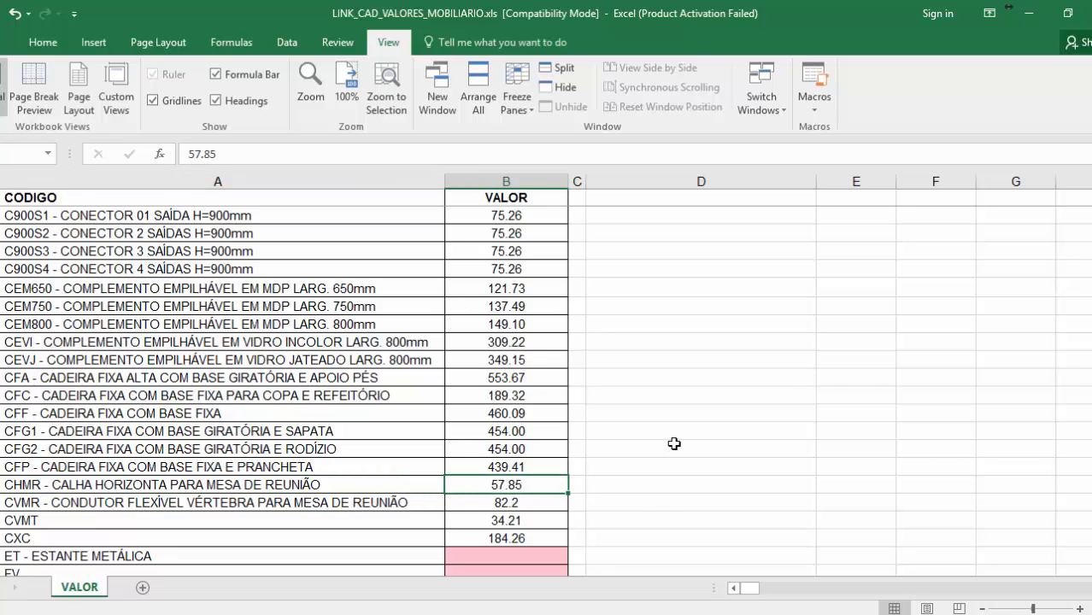
Step: Check the unpriced VALOR cells in the Excel list, from GCE and GPE through the LA to LPP bins
scroll(679, 449, down, 10)
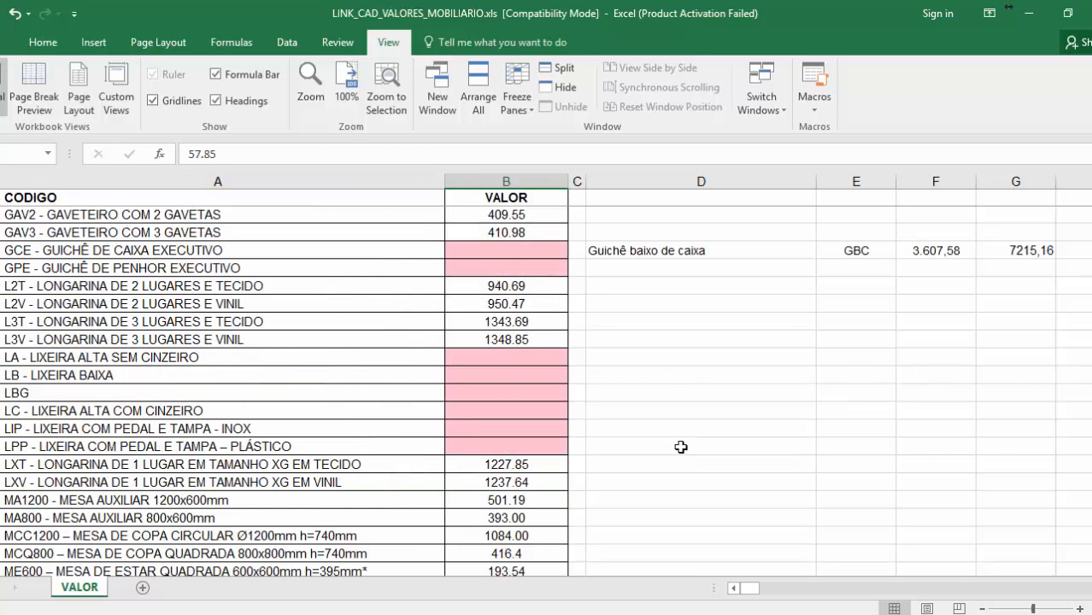
click(532, 248)
click(532, 266)
click(505, 355)
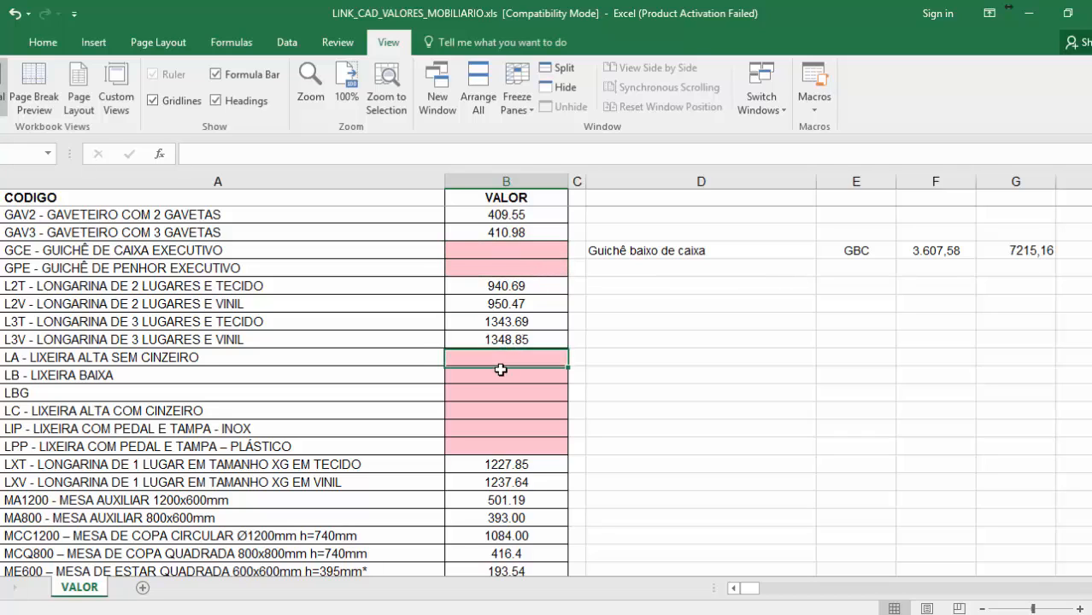
click(502, 372)
click(500, 391)
click(498, 411)
click(499, 428)
click(502, 446)
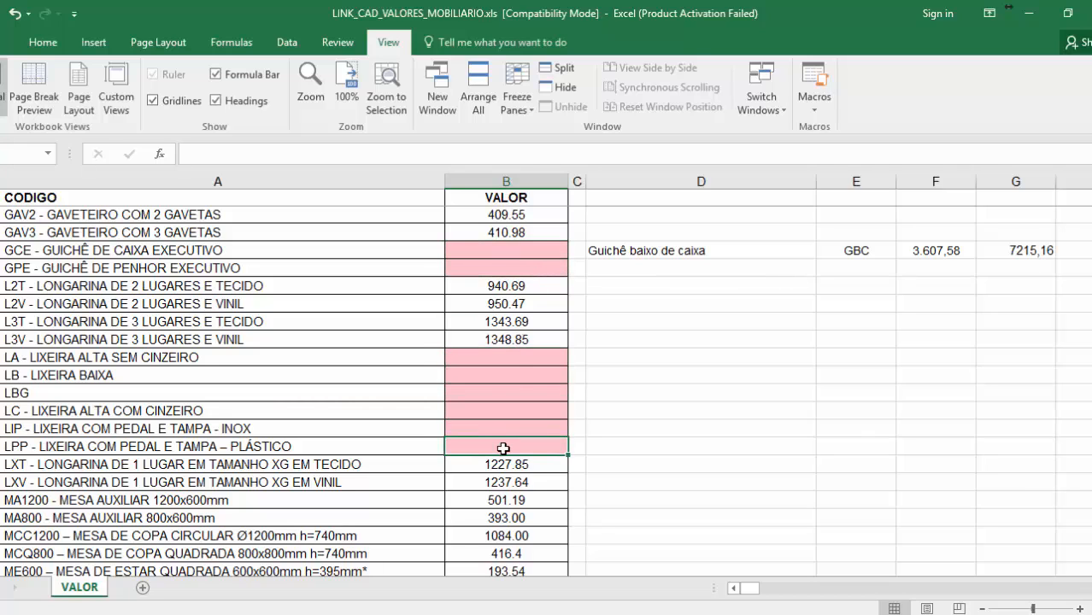
Step: Switch back to AutoCAD's data extraction and review the linked unit prices across all furniture rows
key(alt+Tab)
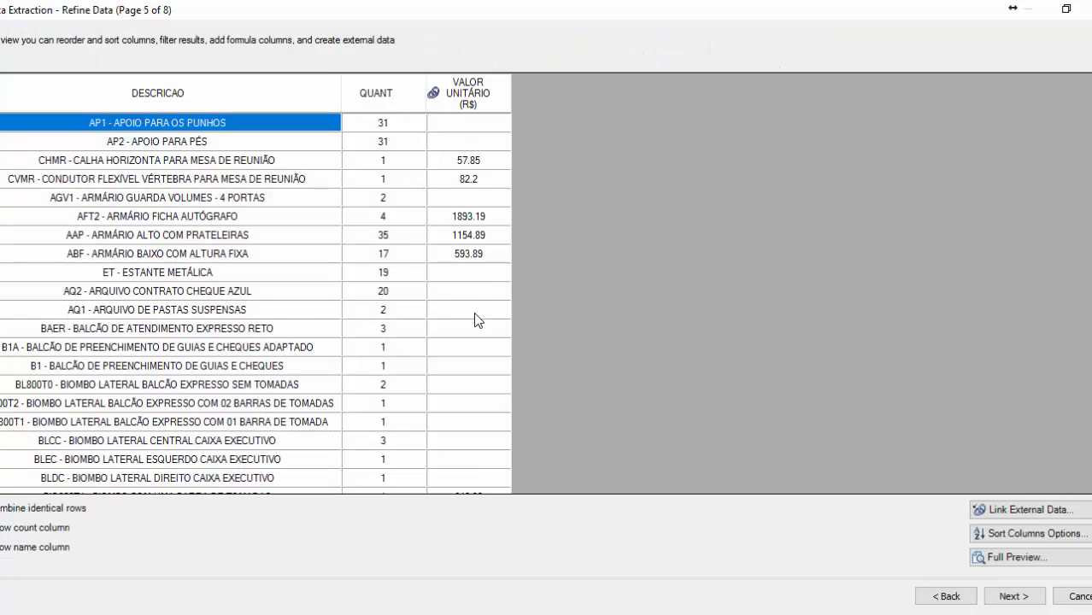
scroll(476, 317, down, 7)
scroll(476, 318, down, 6)
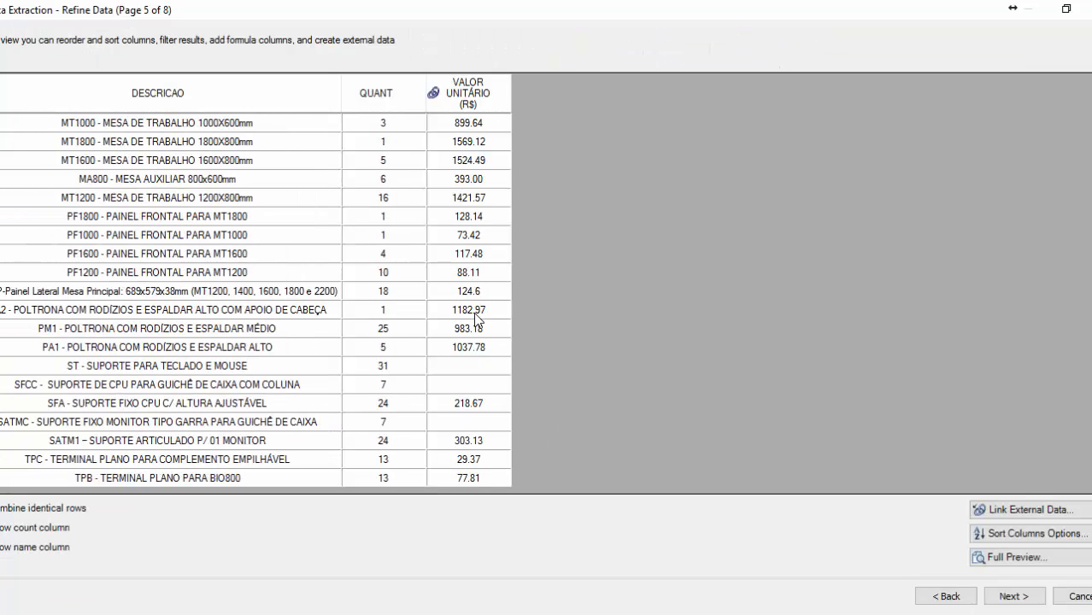
scroll(488, 313, up, 13)
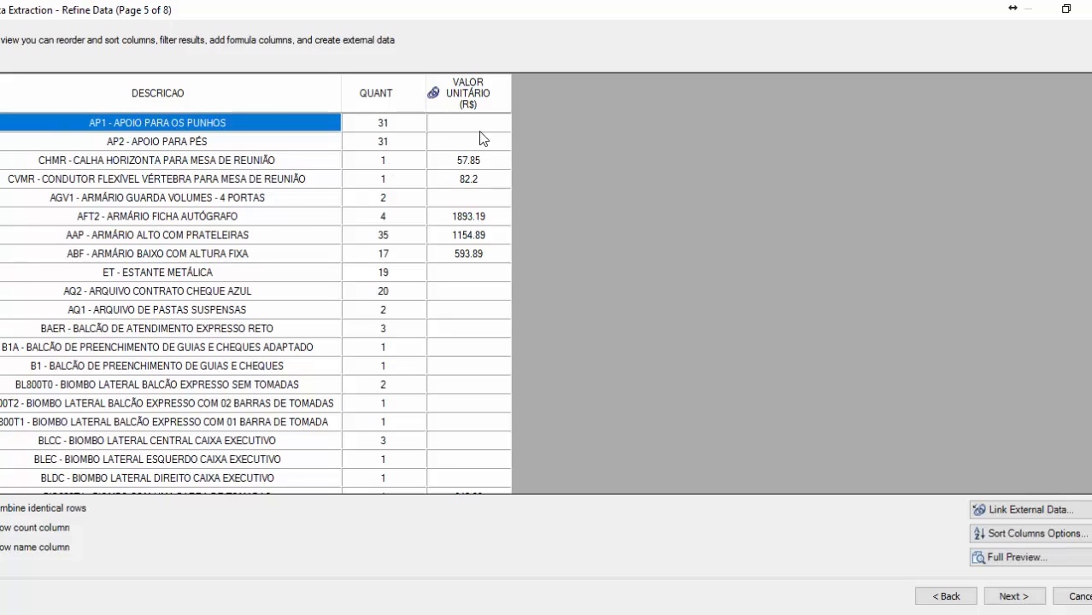
Step: Start a new formula column named VALOR TOTAL (R$) from the unit price column
right_click(480, 86)
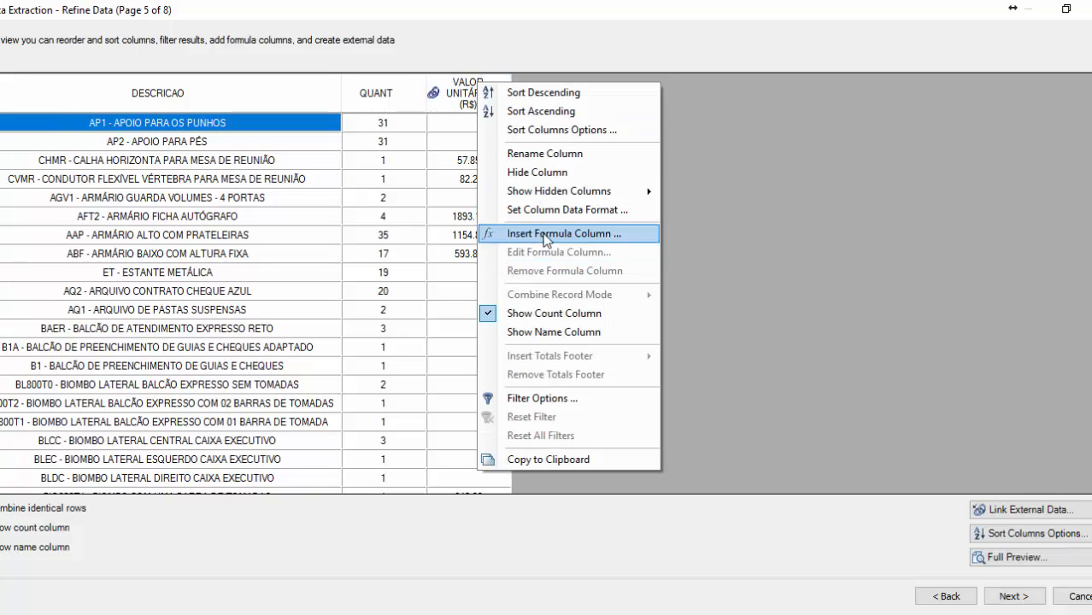
click(545, 235)
drag(550, 209, 738, 188)
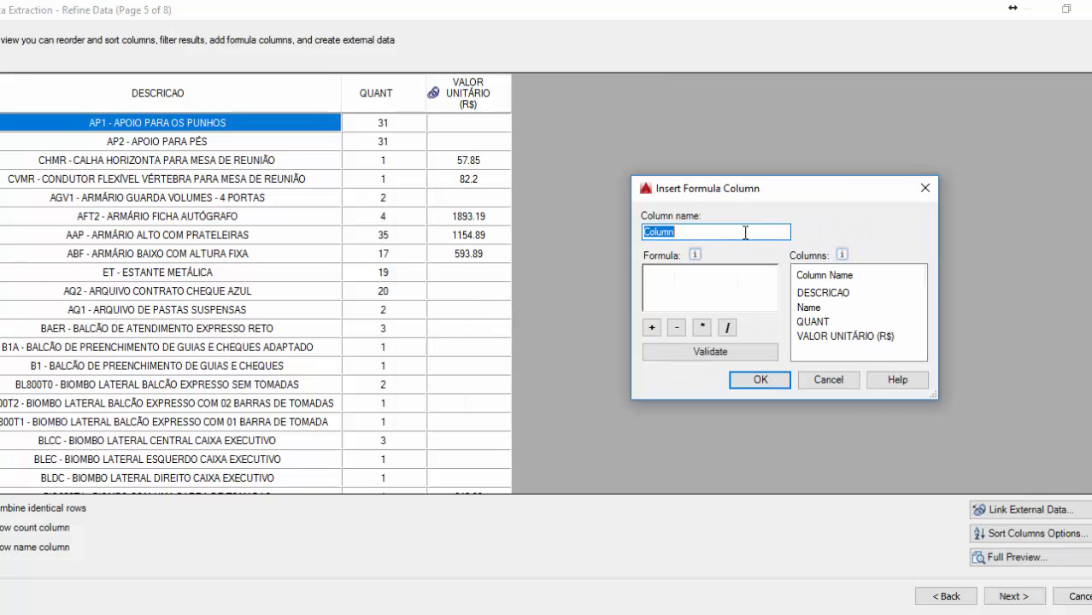
text(VALOR T)
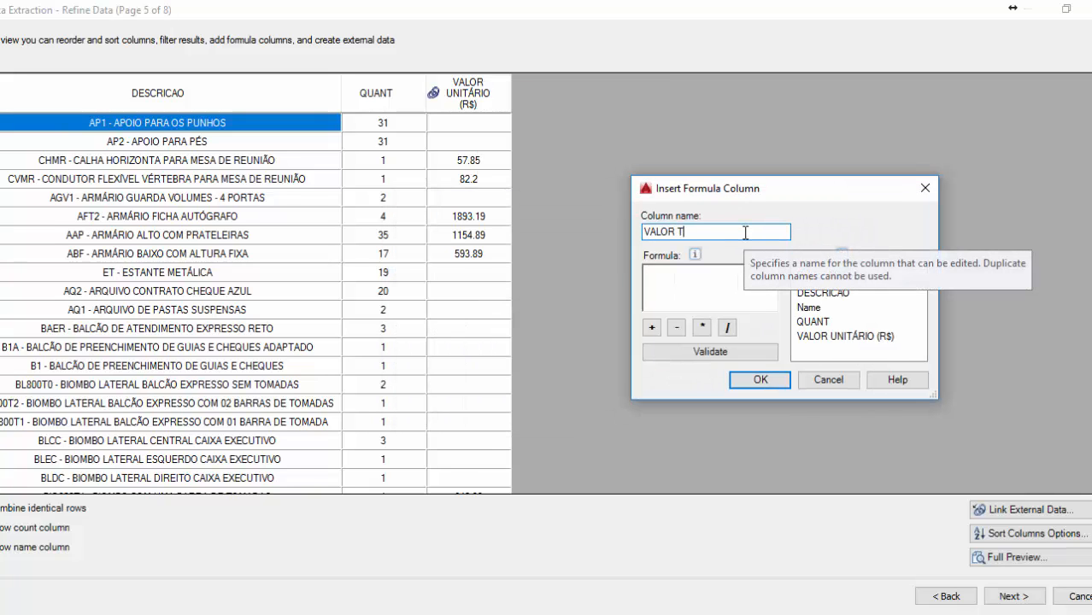
text(OTAL (R$)
Step: Define the column's formula as QUANT * VALOR UNITÁRIO (R$), validate it and create the column
click(812, 324)
double_click(811, 322)
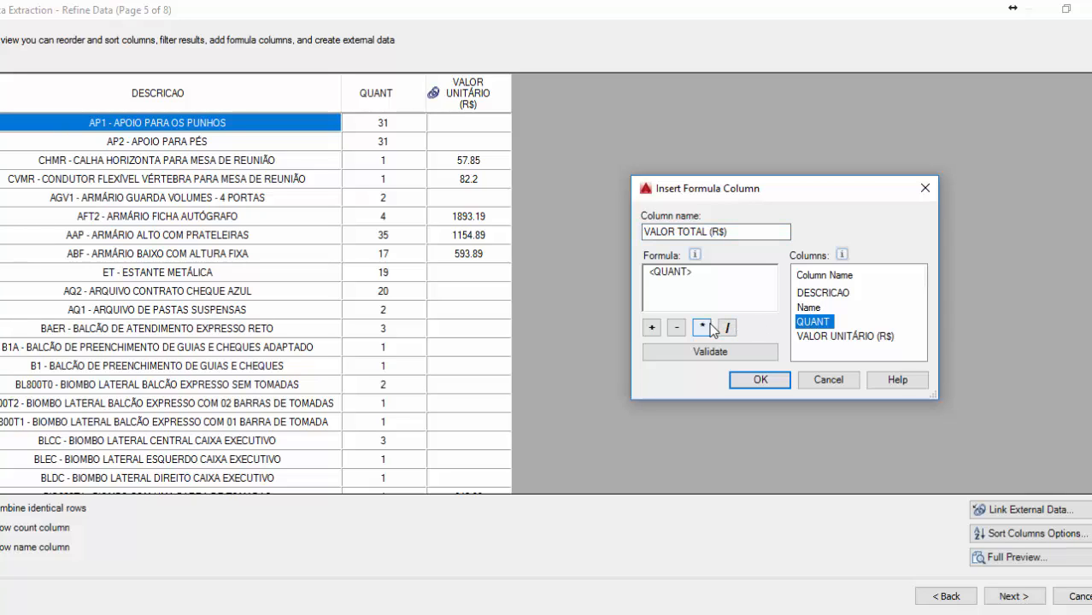
click(701, 327)
double_click(812, 336)
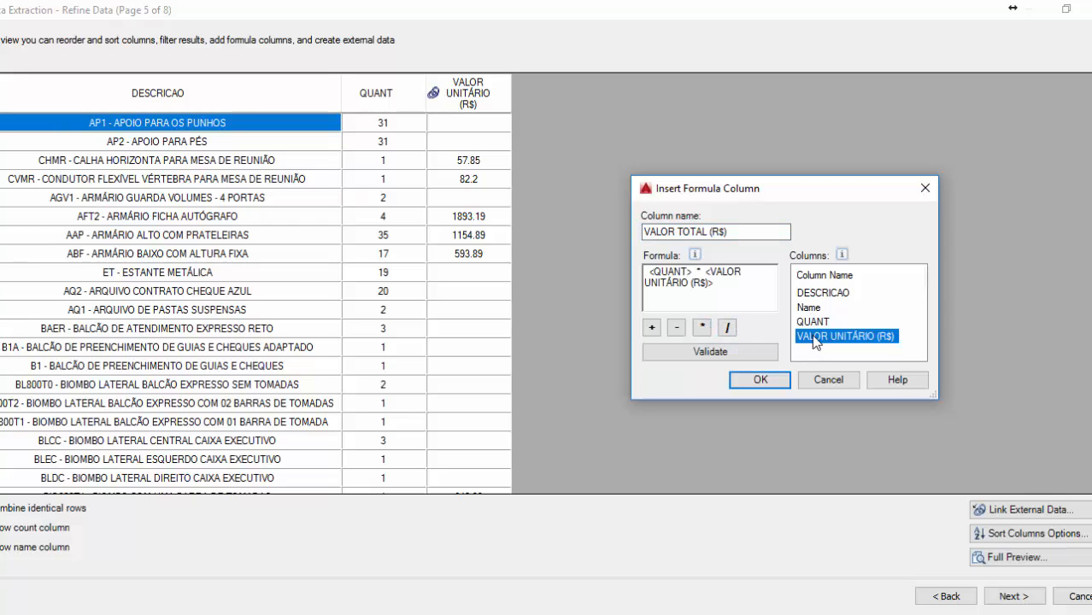
click(720, 352)
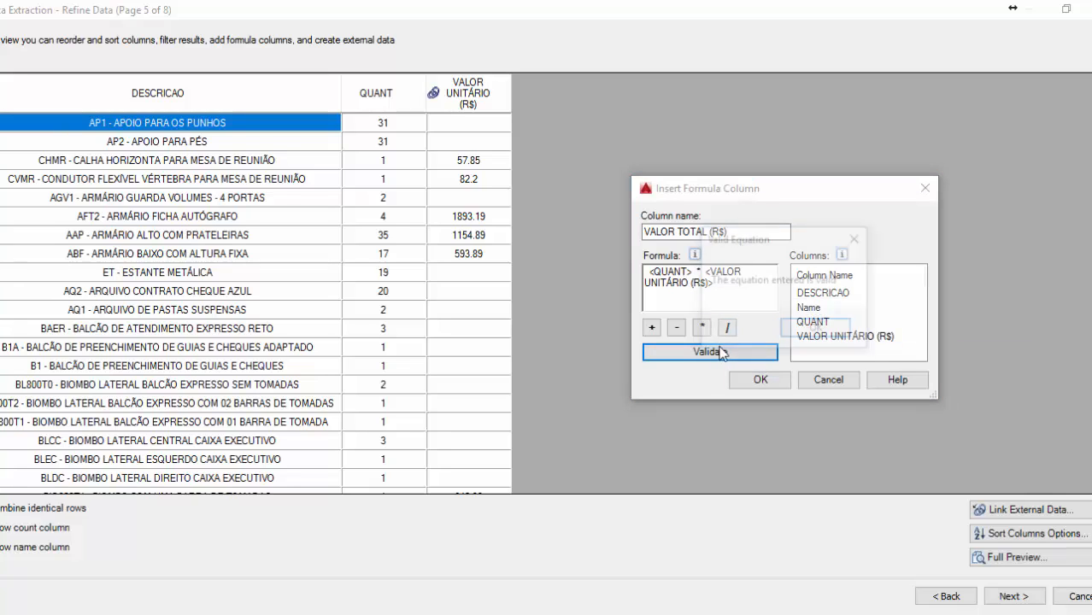
click(819, 332)
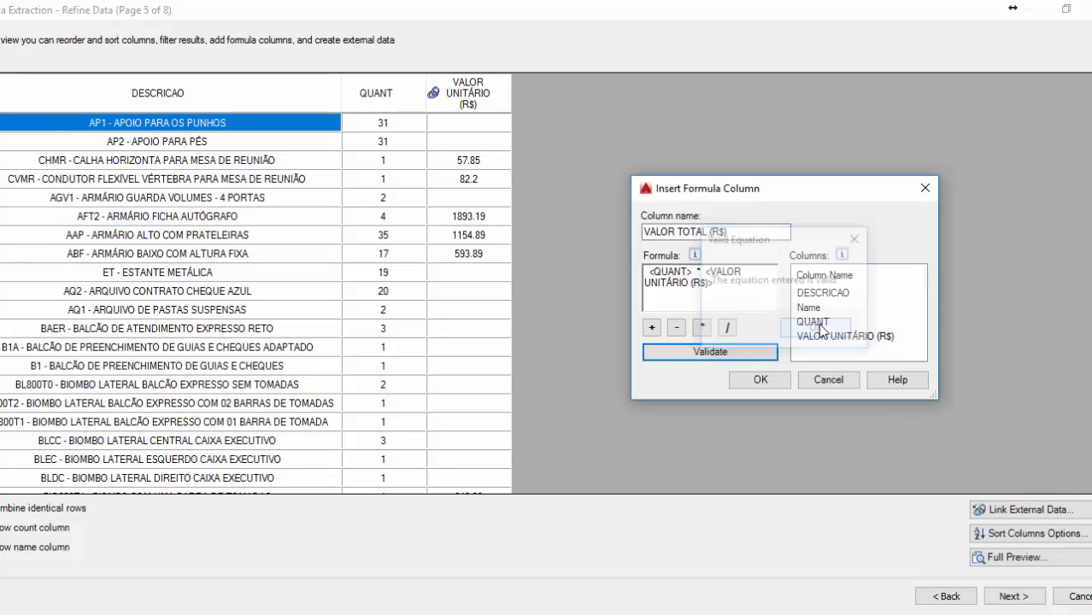
click(758, 380)
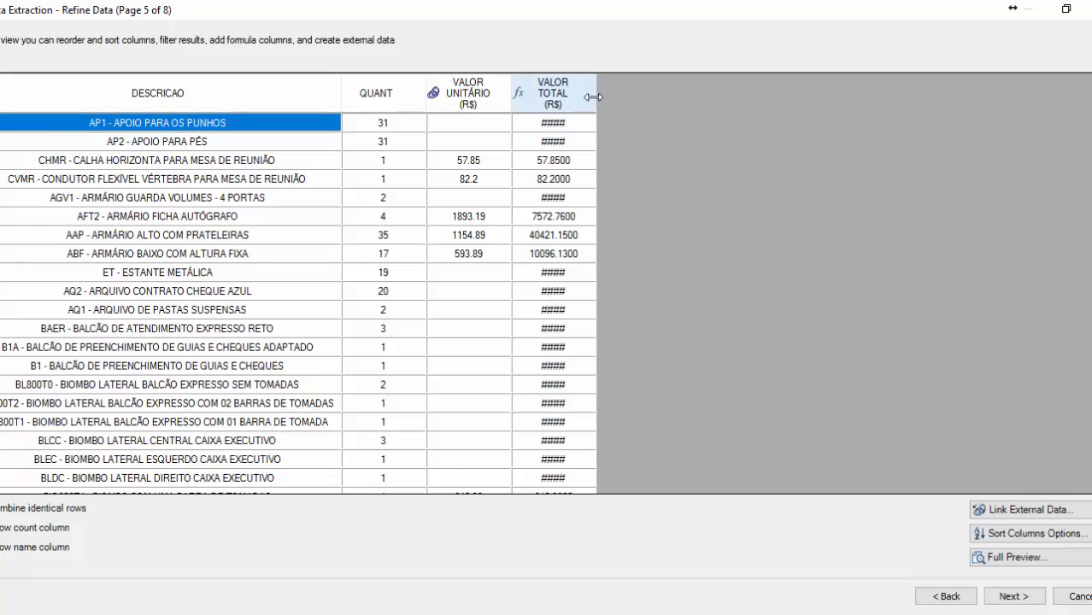
Step: Widen the VALOR TOTAL (R$) column to fit its heading on one line and review the calculated totals
drag(597, 91, 648, 91)
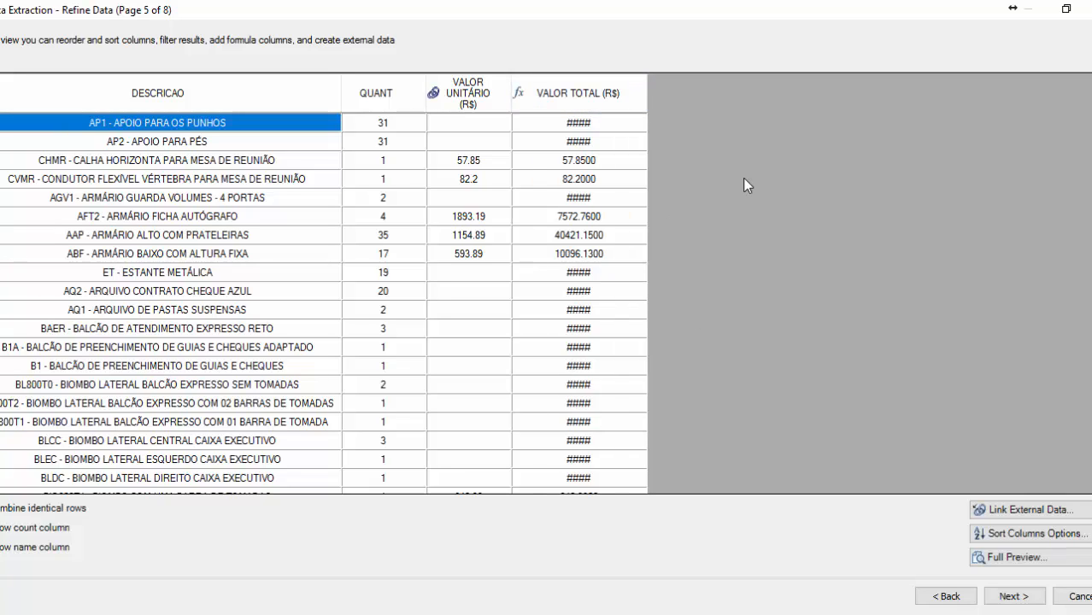
mouse_move(588, 127)
scroll(592, 182, down, 5)
scroll(592, 184, down, 5)
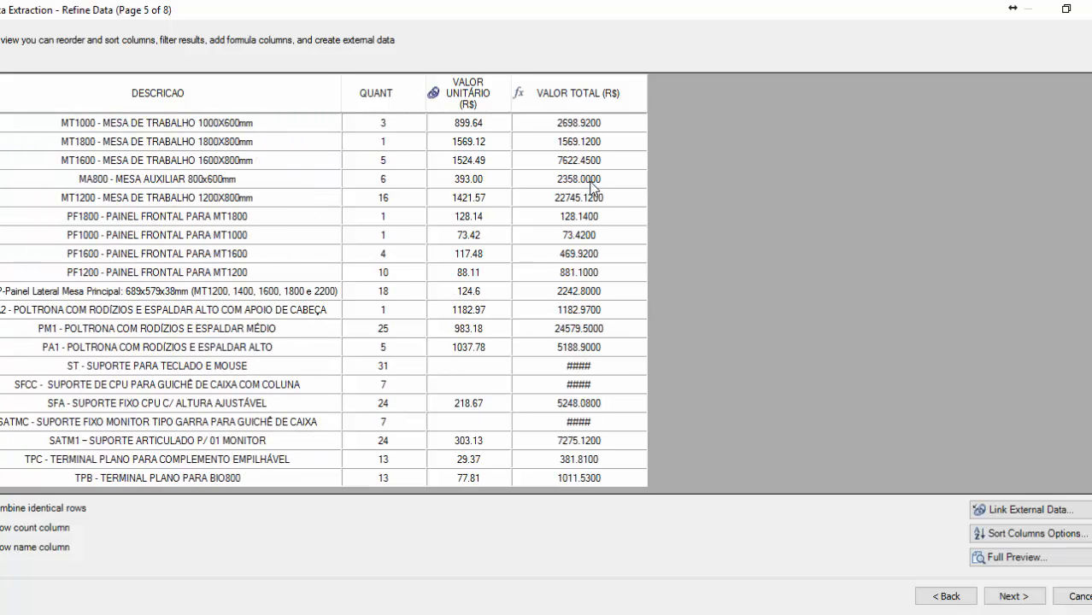
scroll(588, 186, up, 10)
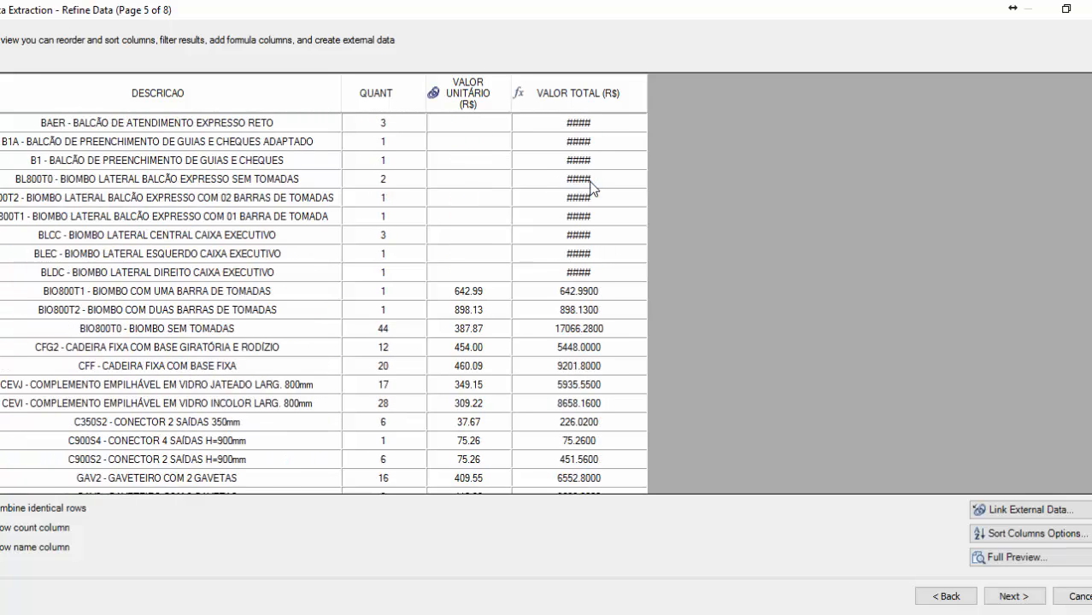
Step: Set the VALOR TOTAL (R$) column's decimal number format to a precision of 0.00
right_click(587, 99)
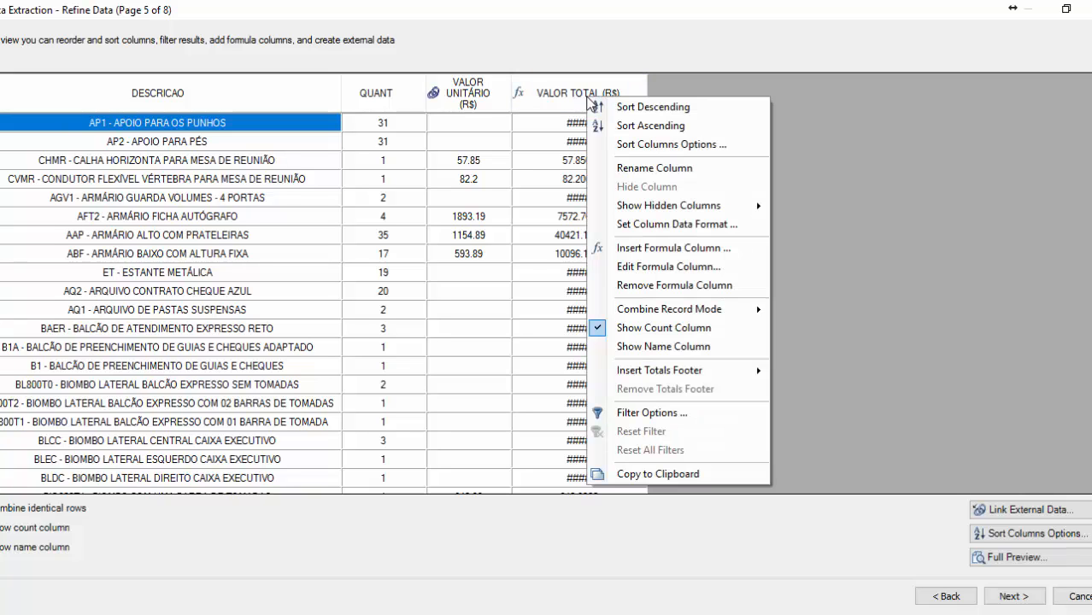
click(649, 224)
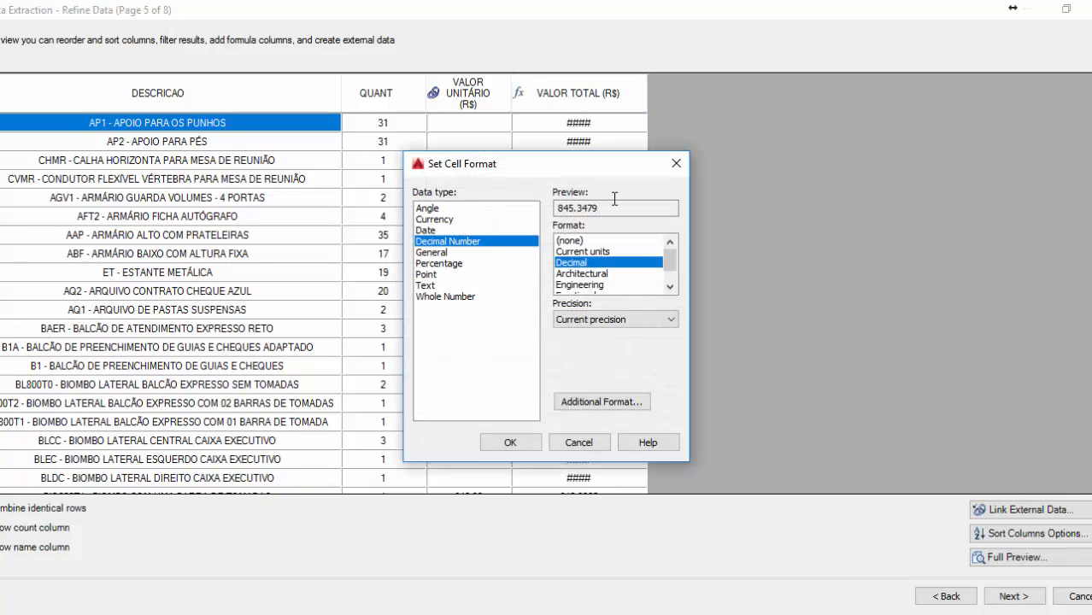
drag(496, 159, 245, 133)
click(370, 293)
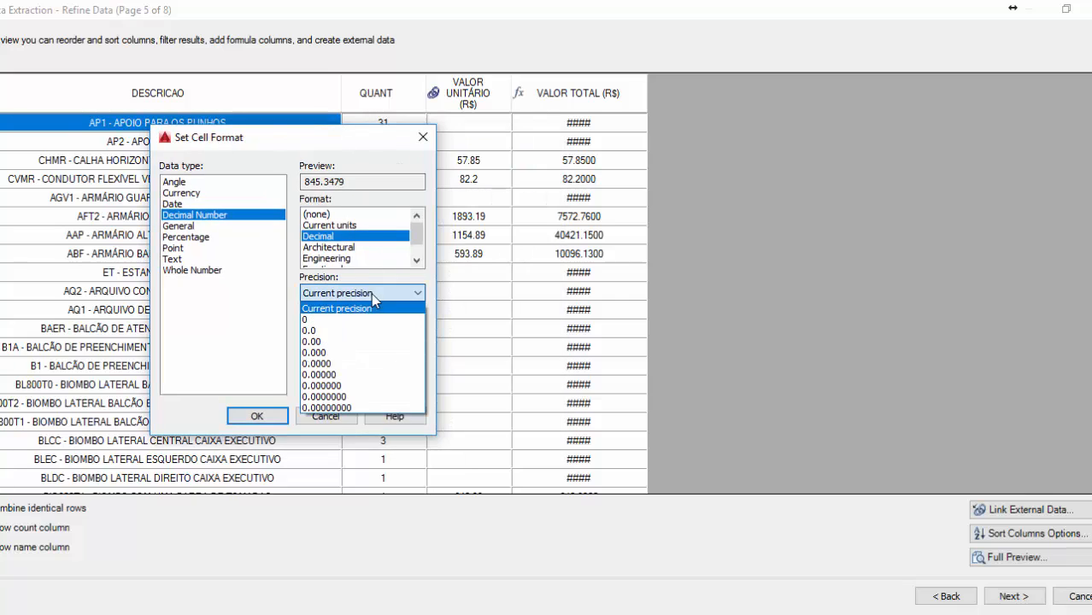
click(353, 342)
click(273, 415)
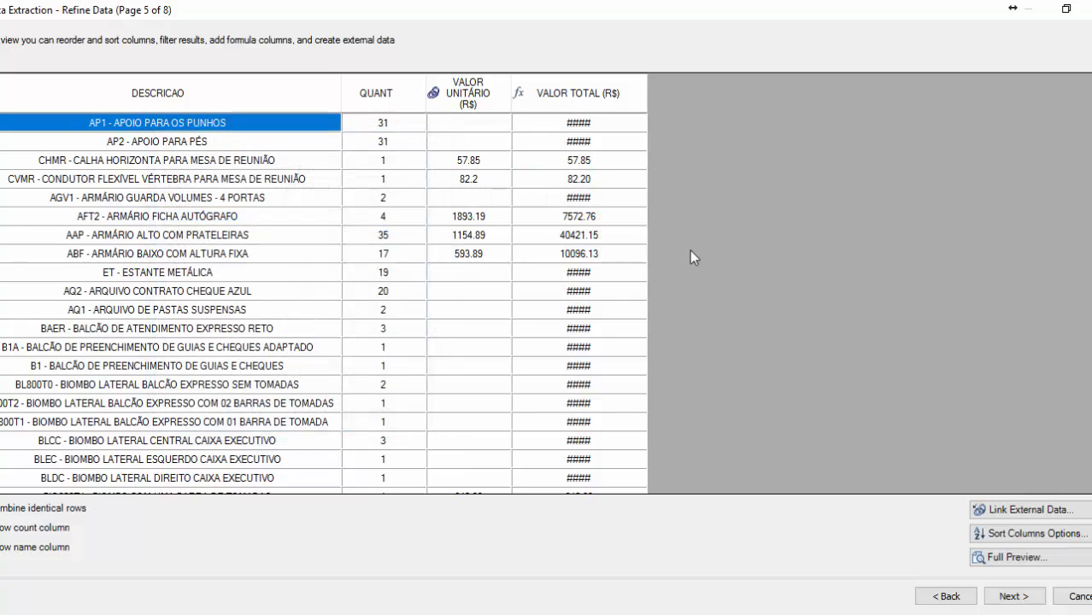
Step: Review the totals, add a Sum footer to the VALOR TOTAL (R$) column and continue to the output options
scroll(705, 252, down, 10)
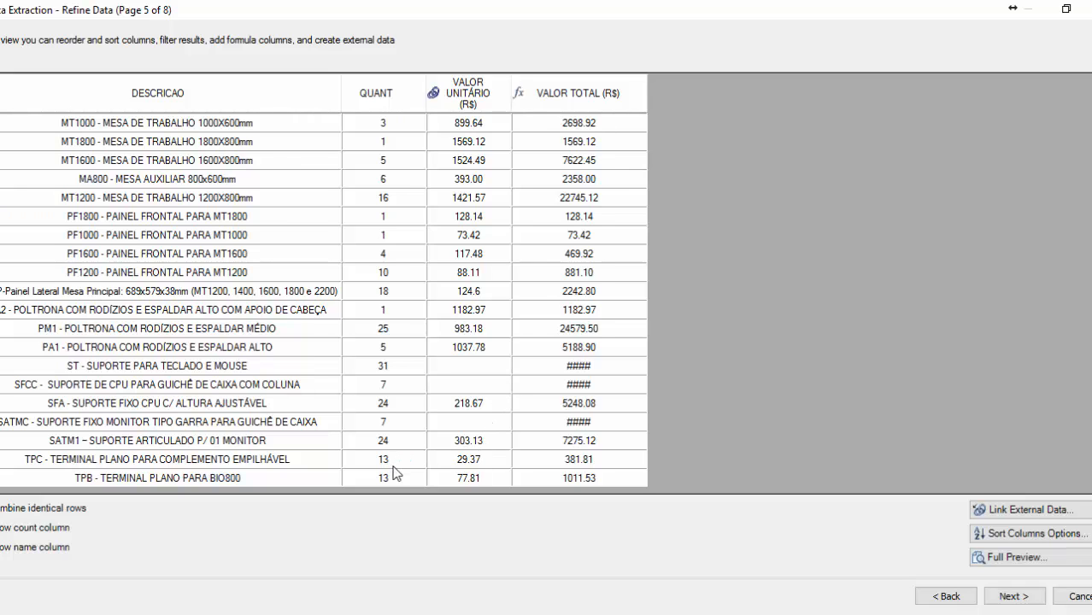
scroll(509, 342, up, 10)
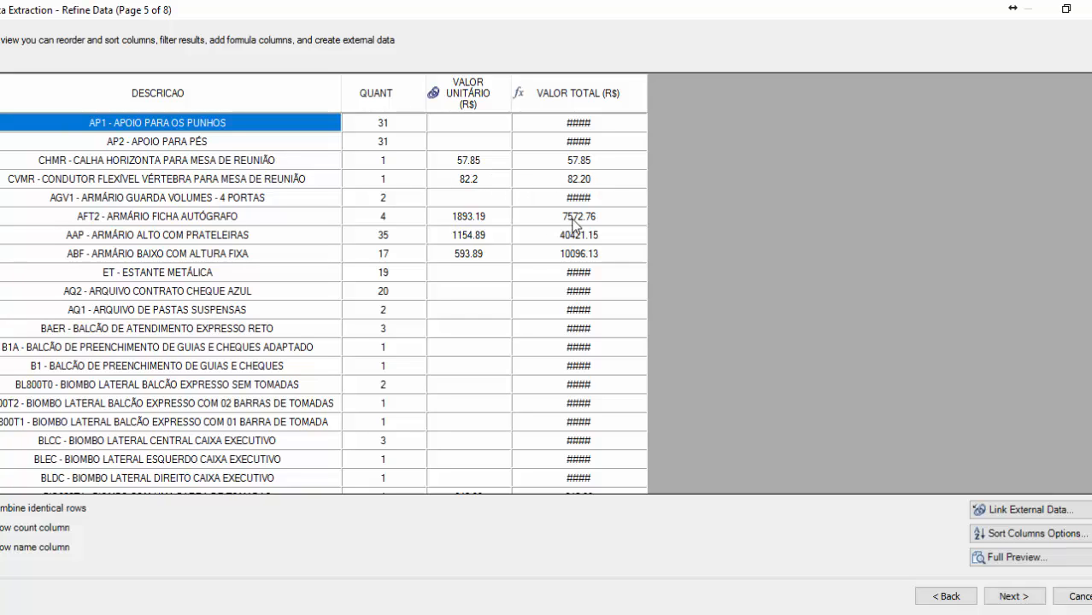
scroll(570, 220, down, 10)
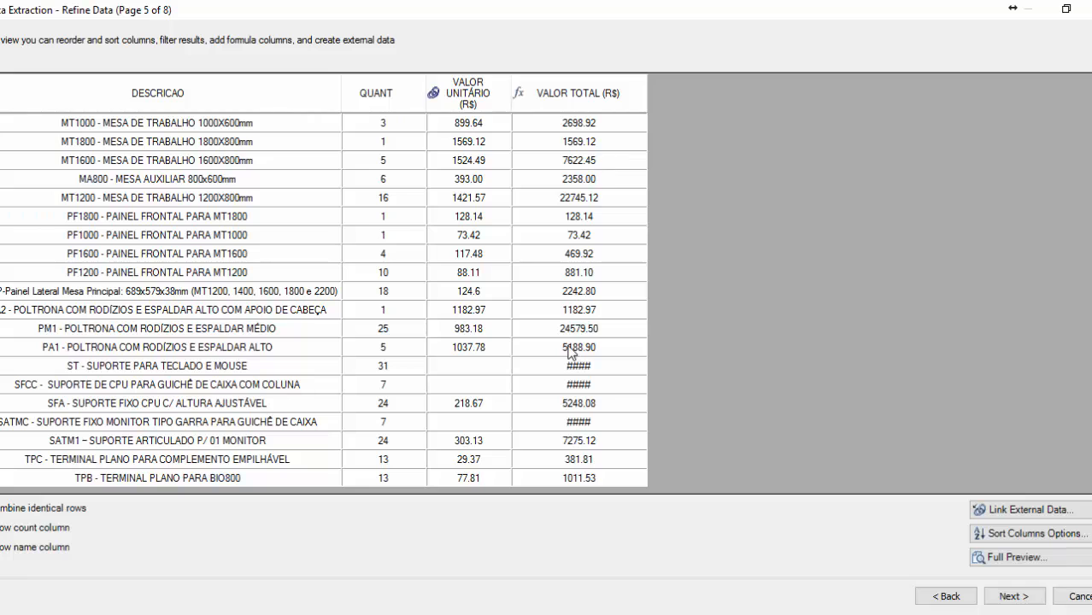
scroll(571, 479, up, 10)
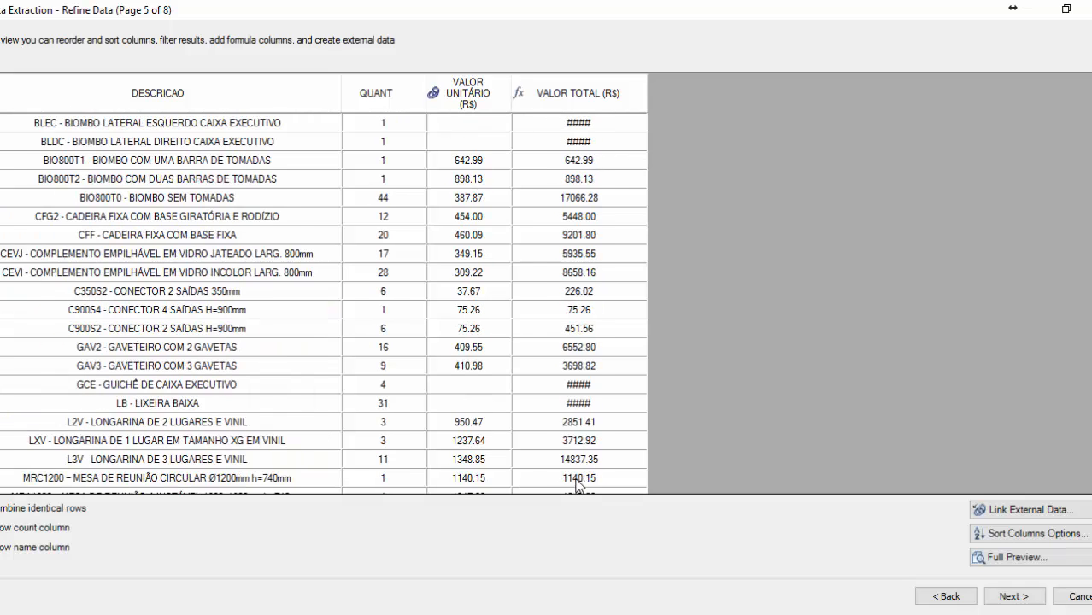
right_click(573, 100)
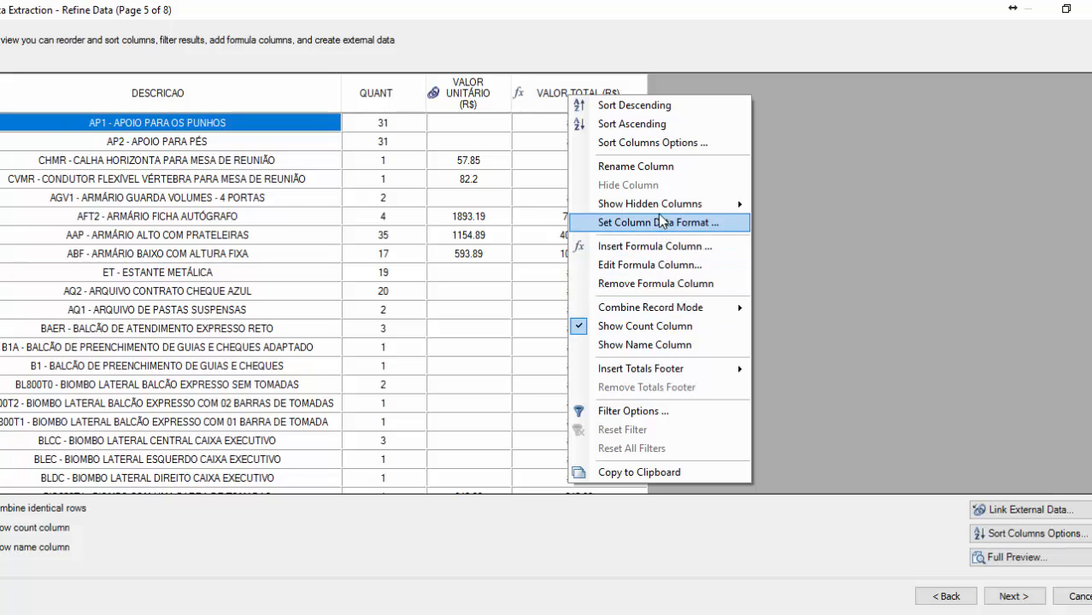
mouse_move(663, 366)
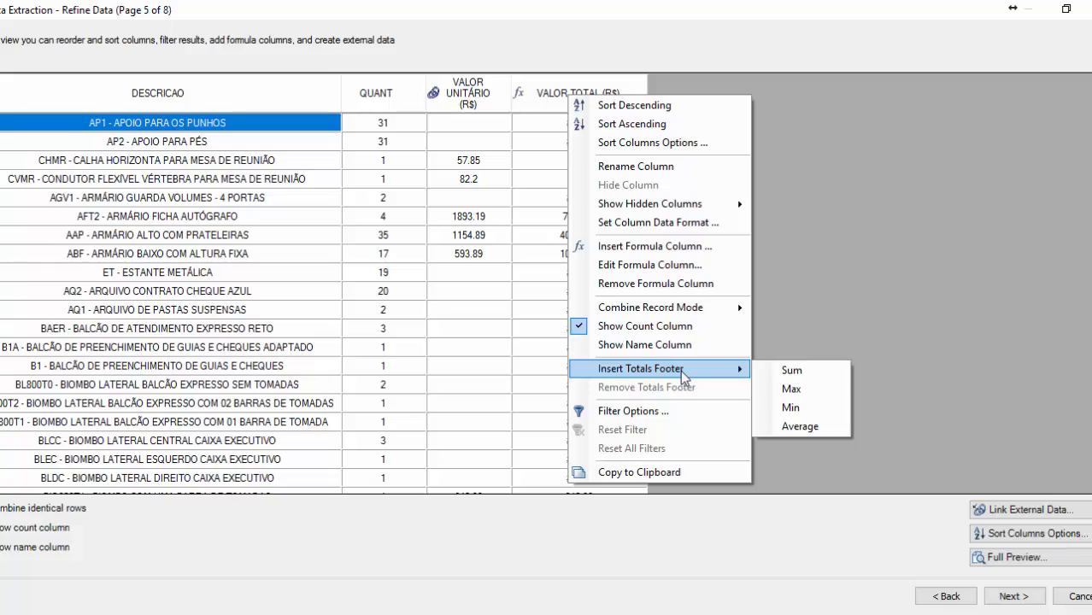
click(811, 374)
scroll(616, 293, down, 12)
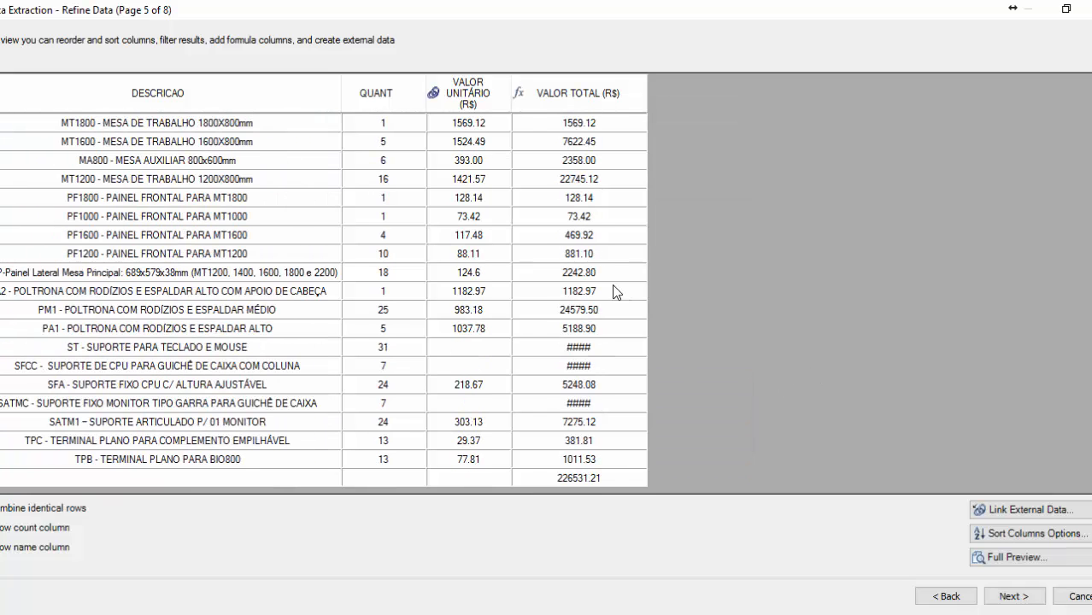
scroll(595, 292, up, 12)
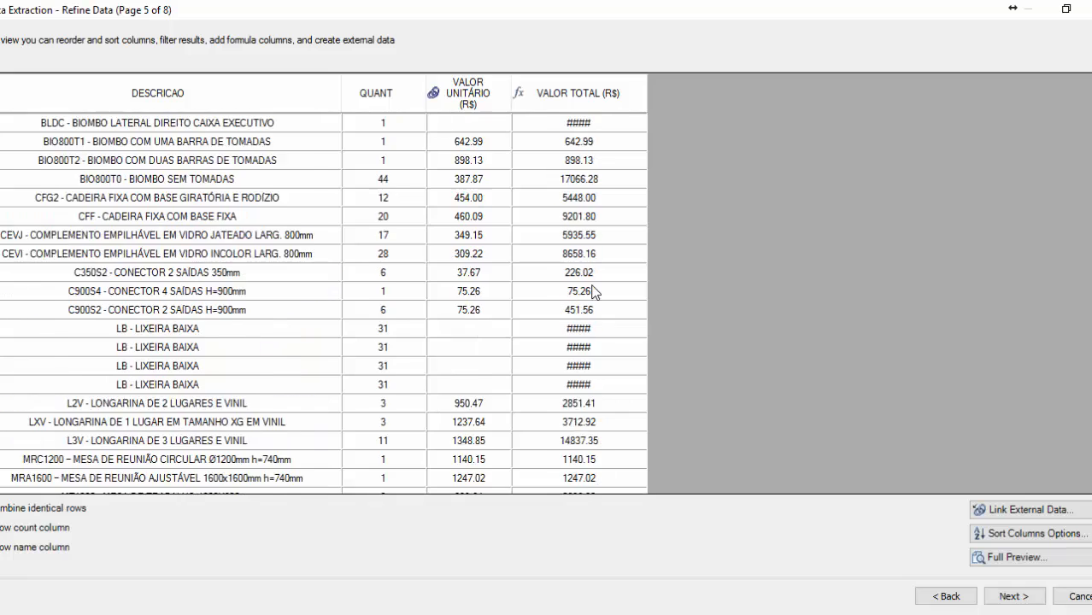
click(1013, 596)
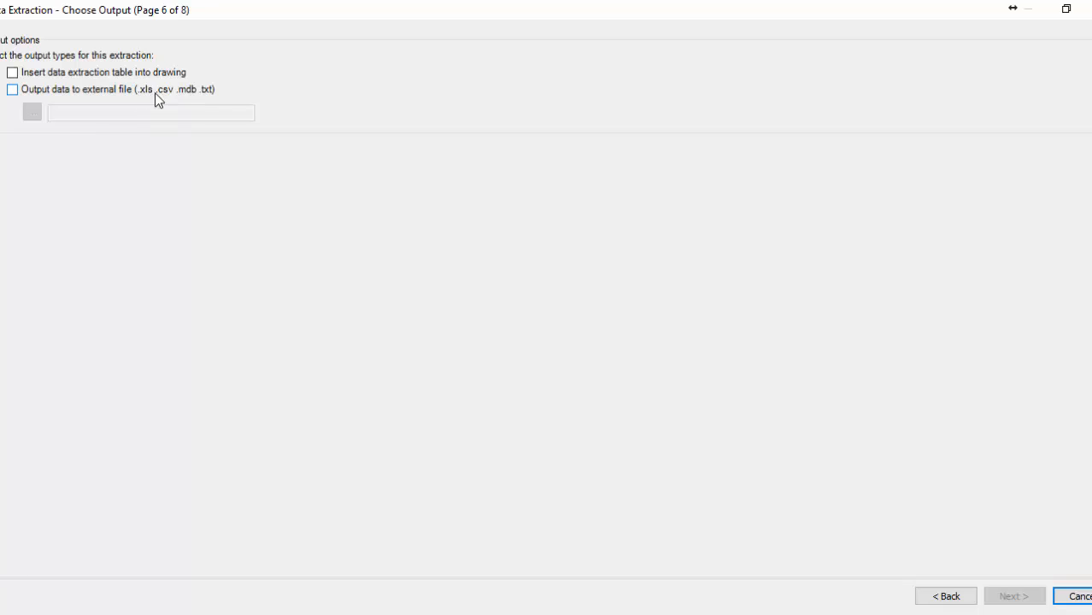
Step: Output the extraction as a table inserted into the drawing, title it PLANILHA DE MOBILIÁRIO and finish the extraction settings
click(13, 74)
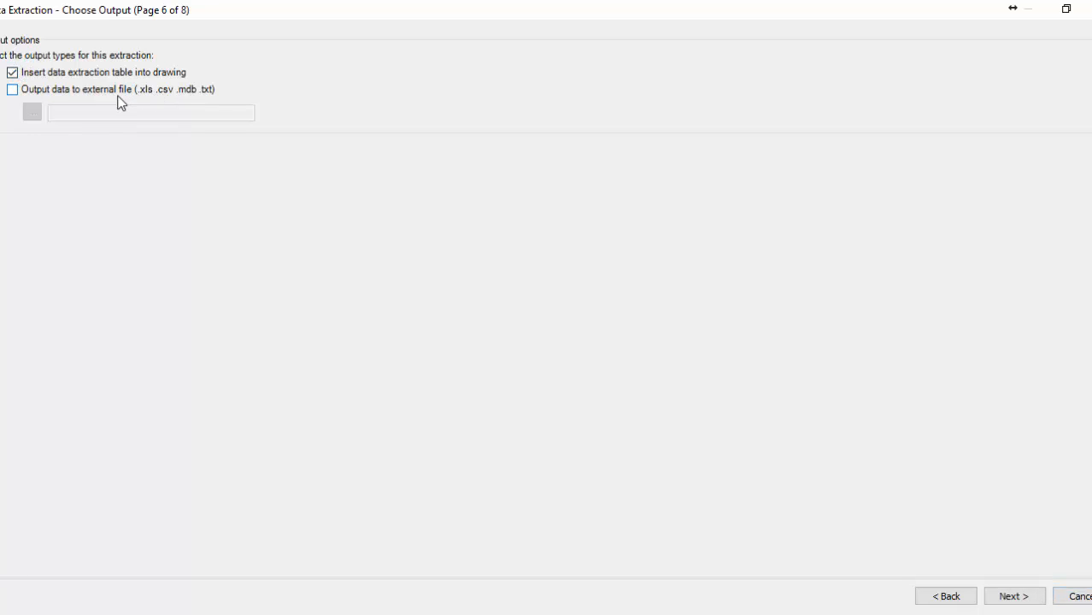
click(1002, 595)
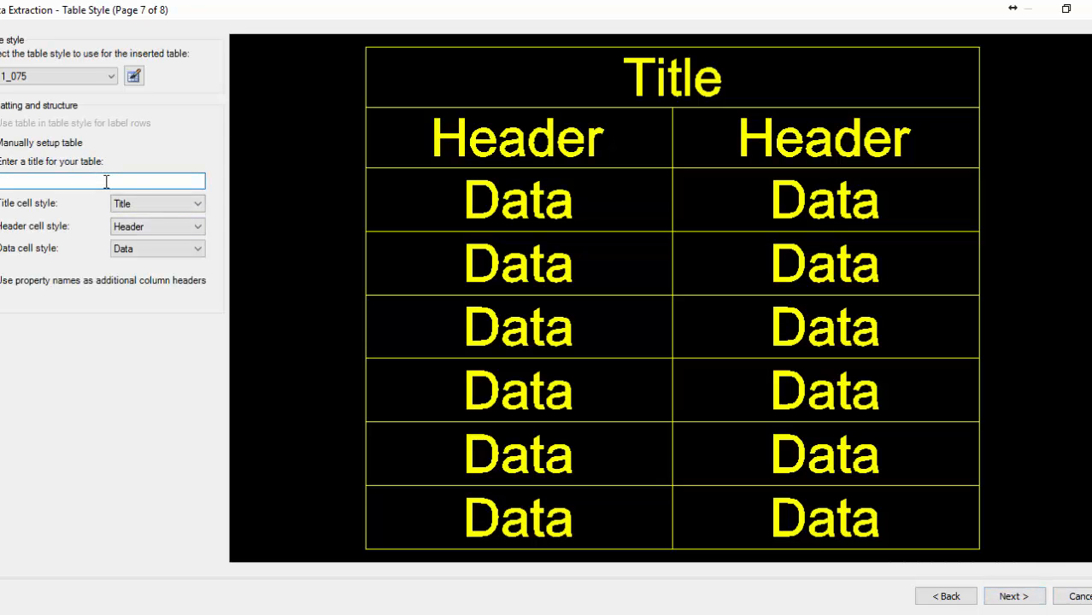
click(106, 181)
text(QUANT)
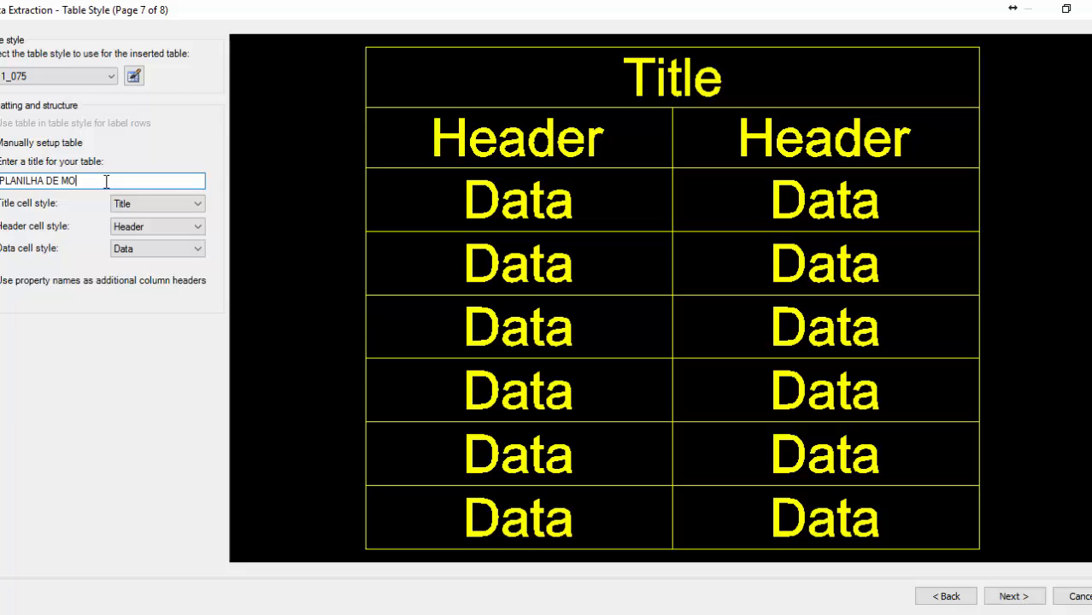
text(ÁRIO)
click(997, 597)
click(997, 597)
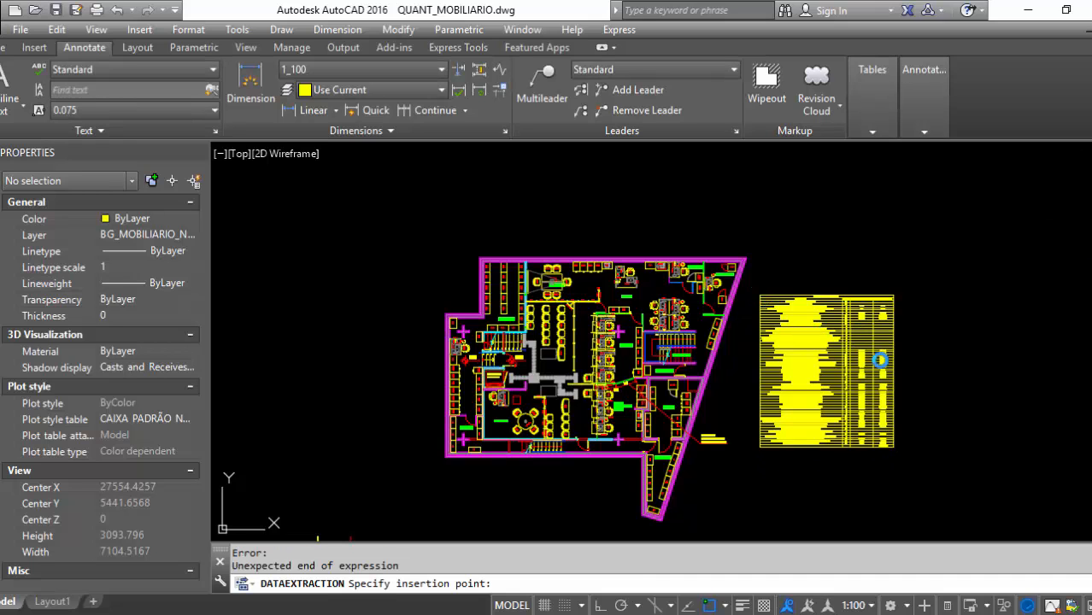
Step: Place the extracted table beside the floor plan and review its quantities, unit prices and totals
click(825, 339)
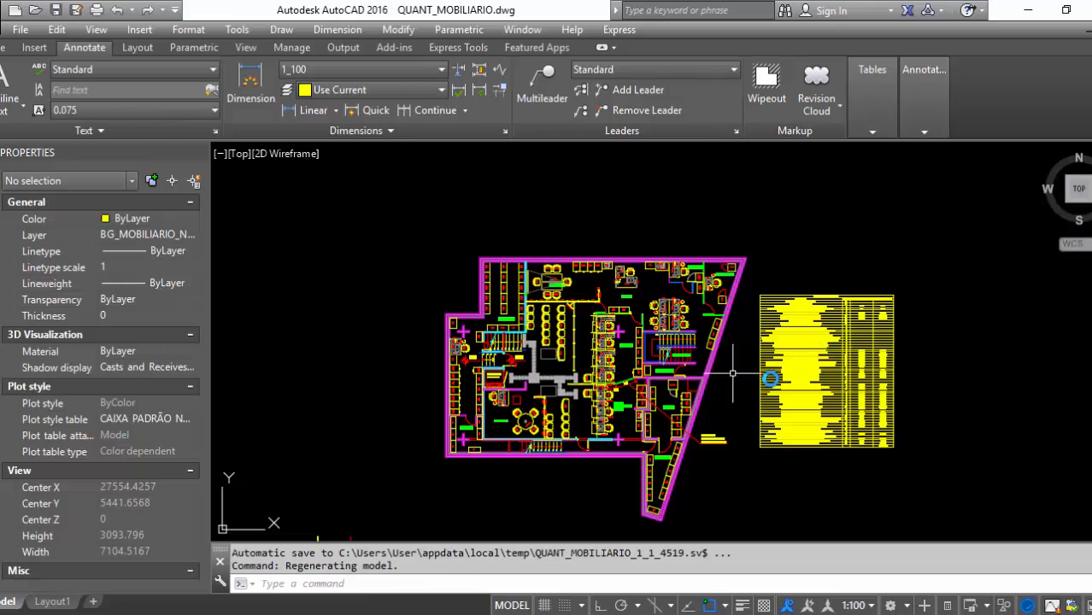
scroll(833, 323, up, 4)
scroll(785, 312, up, 4)
scroll(751, 334, down, 1)
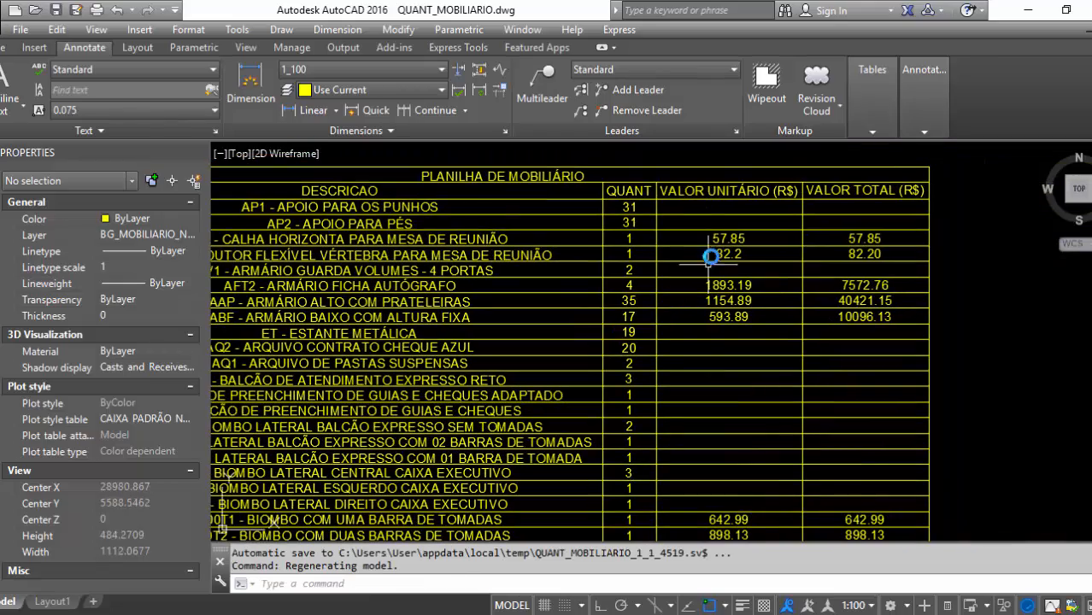
scroll(736, 288, down, 4)
scroll(824, 288, up, 4)
scroll(805, 359, down, 4)
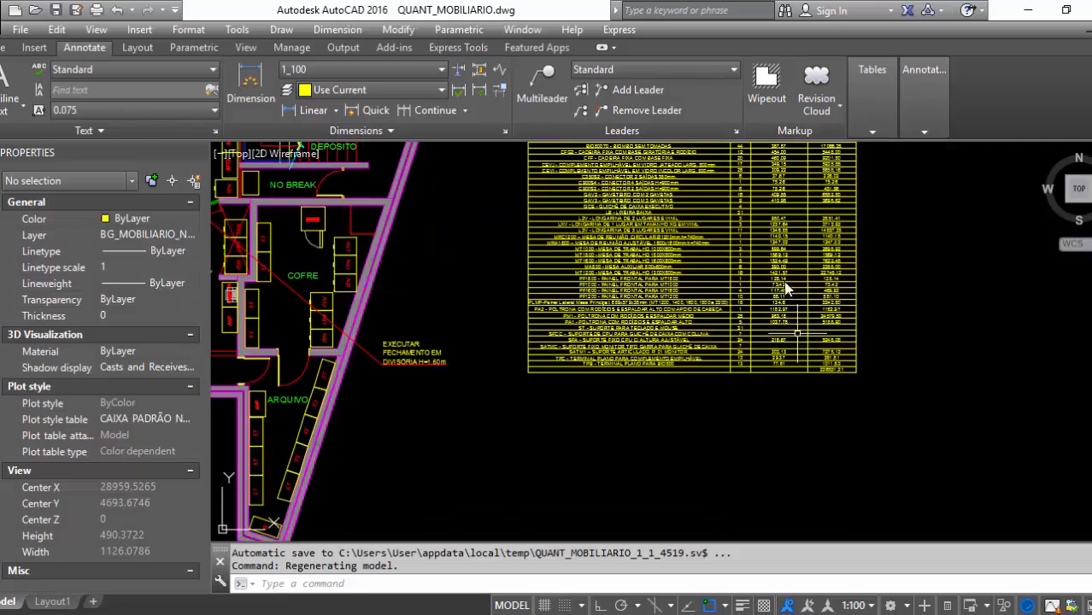
scroll(733, 175, up, 2)
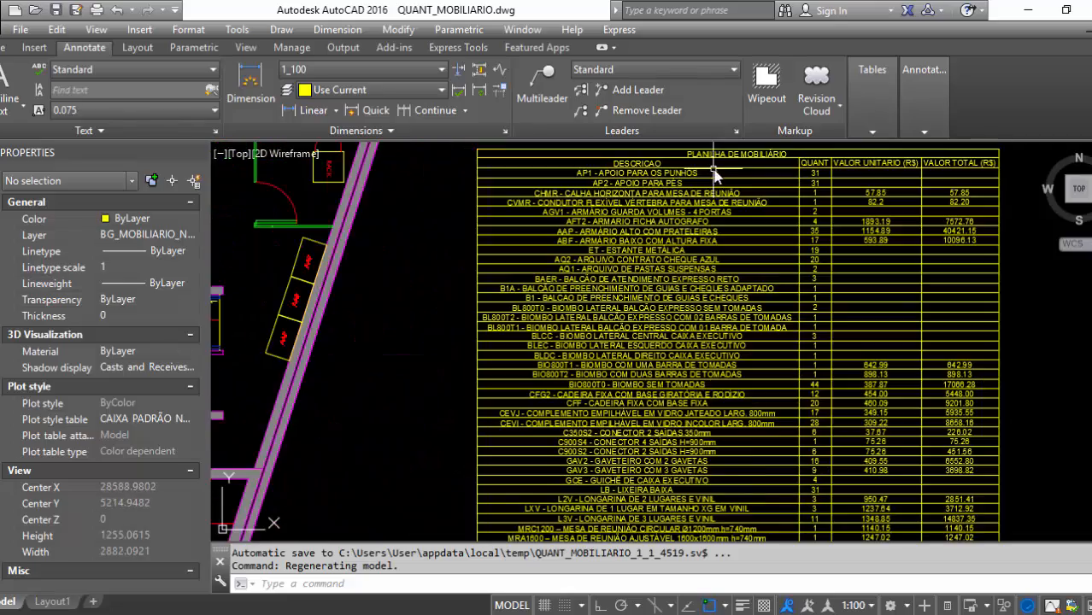
scroll(733, 175, down, 2)
click(739, 175)
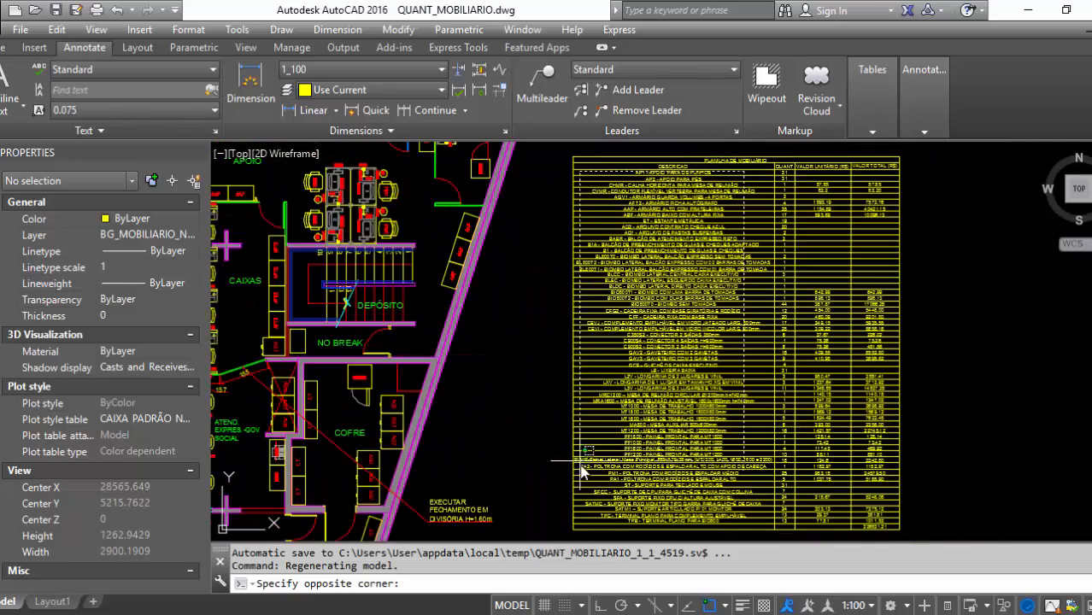
click(581, 528)
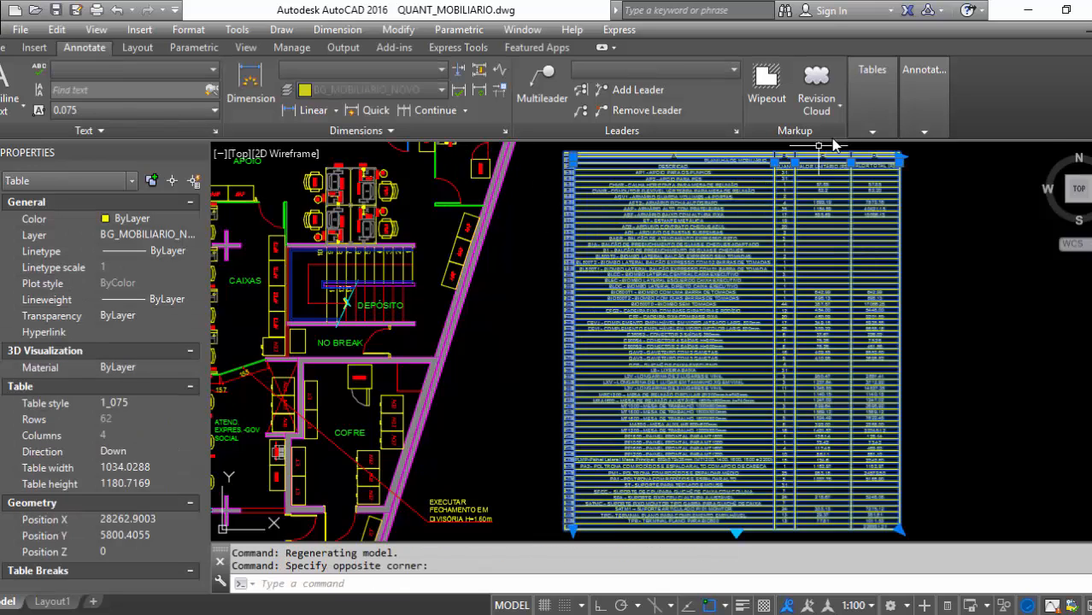
click(876, 119)
key(Escape)
key(Escape)
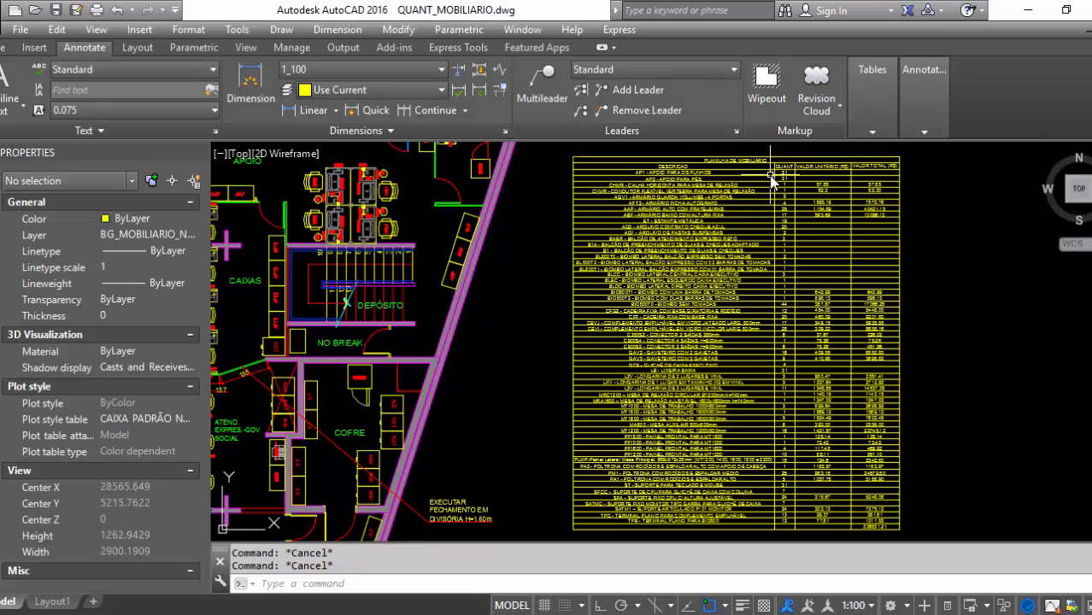
click(770, 177)
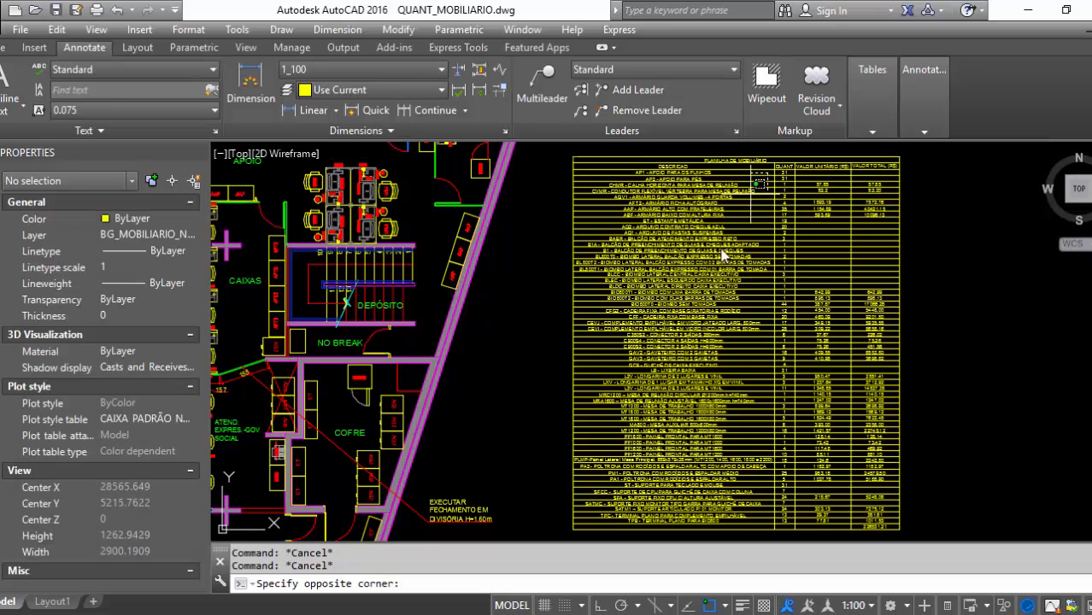
click(587, 527)
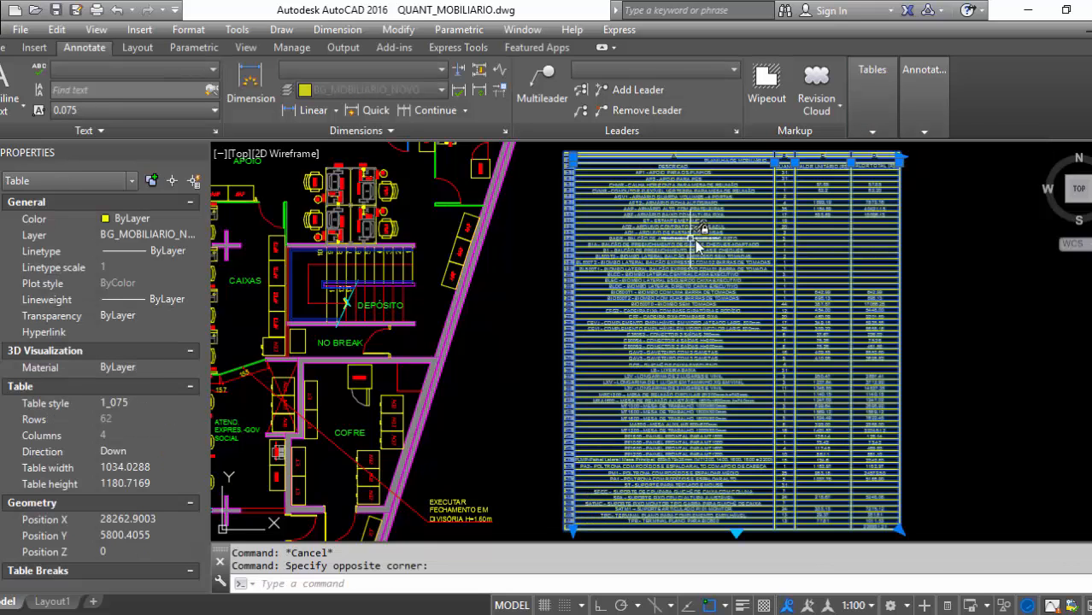
key(Escape)
Step: Align the DESCRICAO cells of table rows 3 to 35 to Middle Left
scroll(752, 201, up, 2)
click(780, 157)
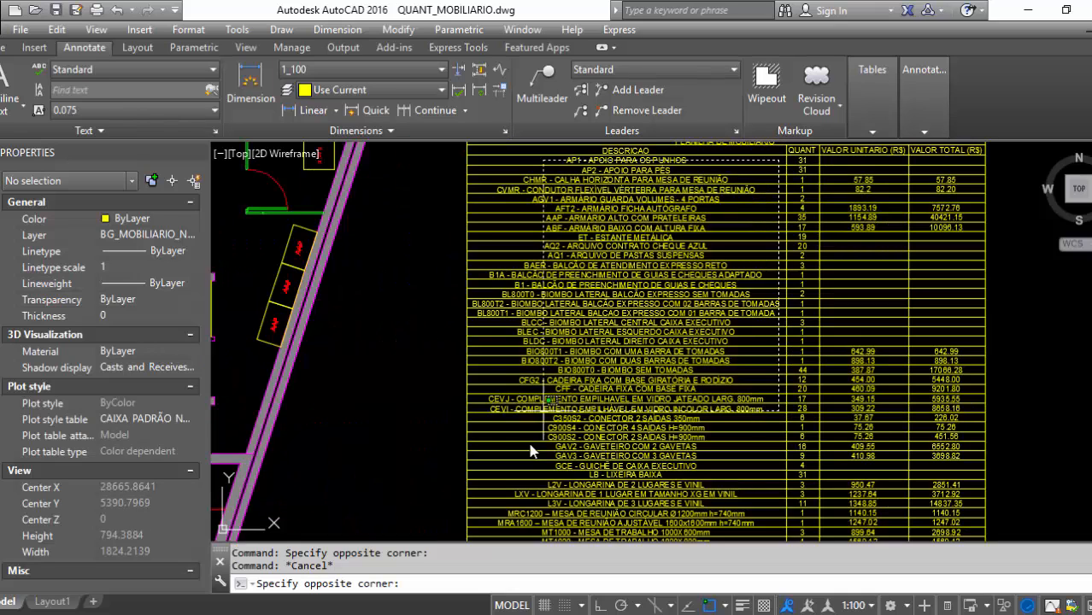
click(491, 468)
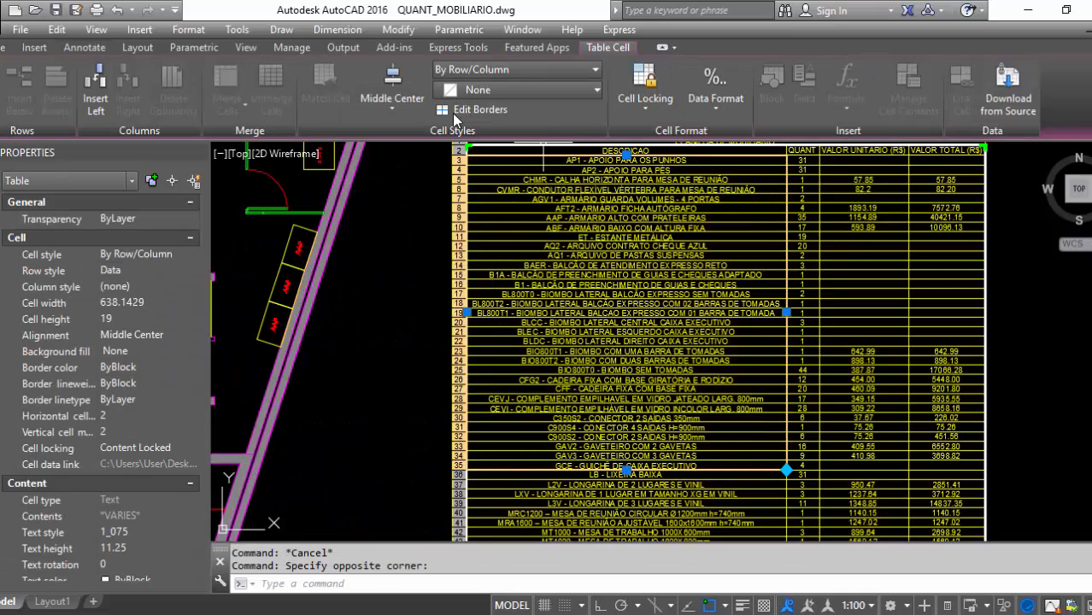
click(393, 103)
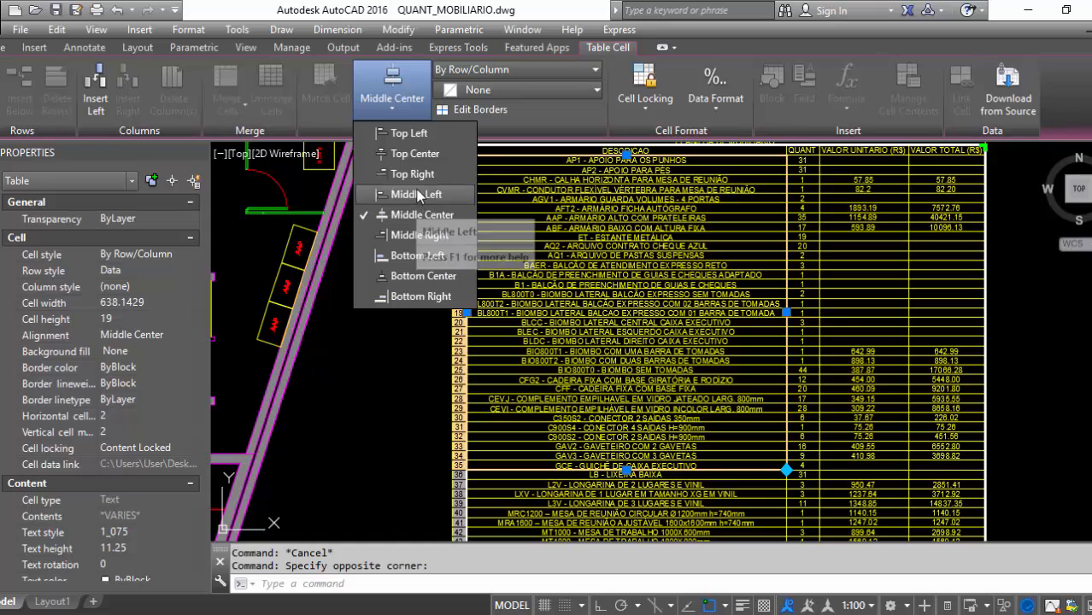
click(421, 194)
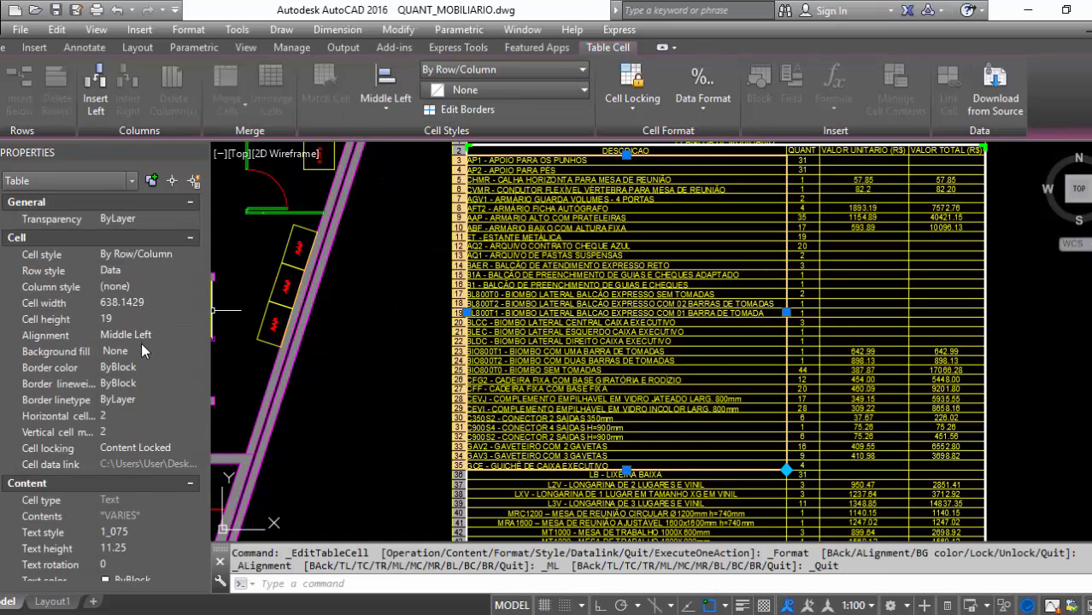
Step: Set the horizontal cell margin of the selected description cells to 10 and deselect them
scroll(136, 343, down, 2)
click(127, 348)
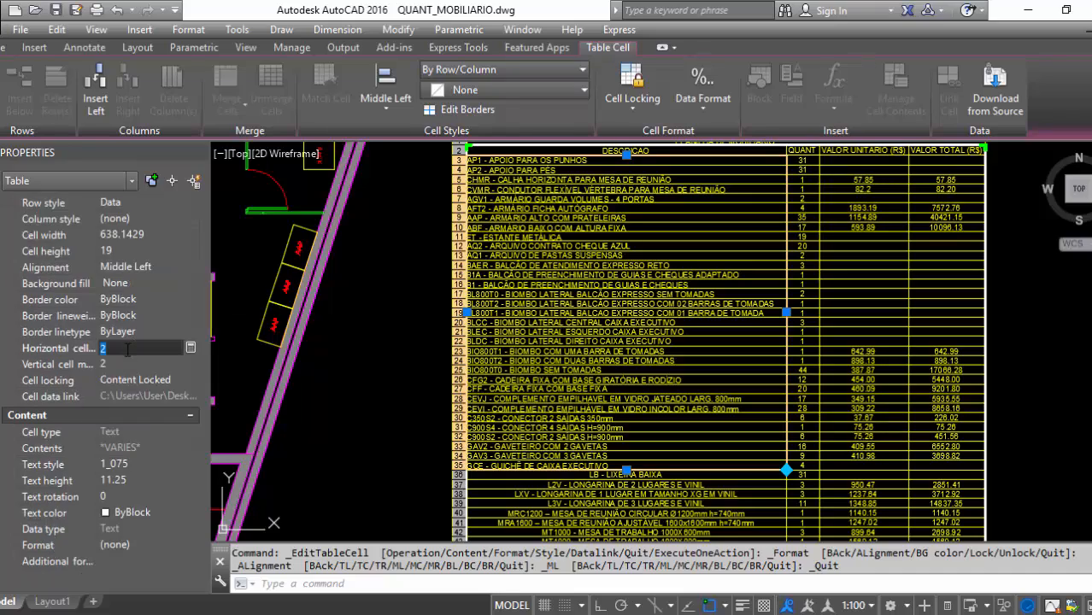
key(Return)
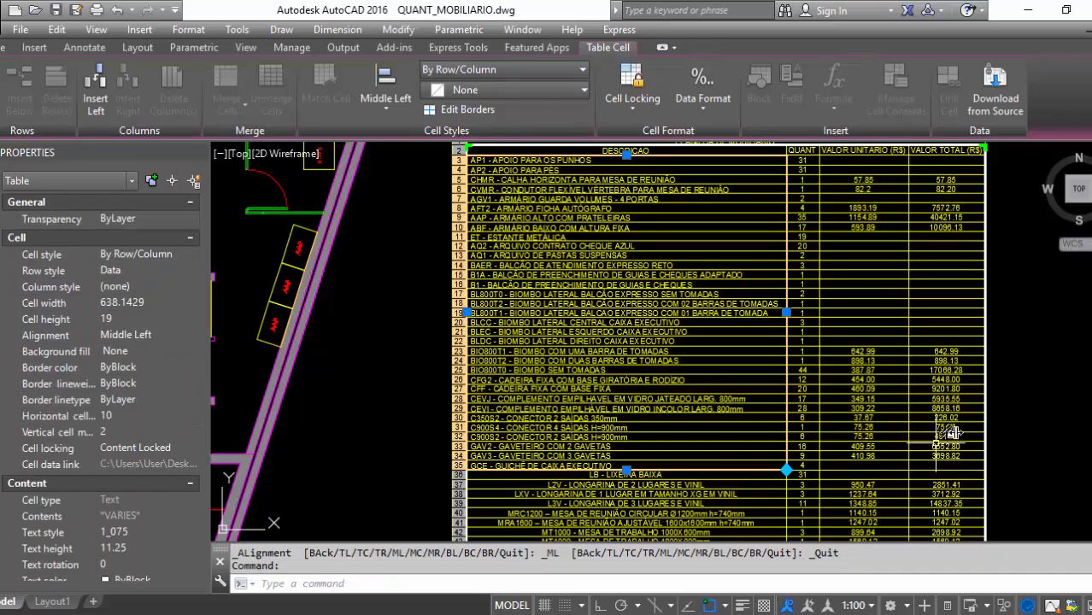
key(Escape)
Step: Examine the formatted table and the row of AAP cabinets along the slanted wall near DEPÓSITO
middle_drag(544, 179, 510, 280)
scroll(510, 280, up, 3)
scroll(524, 309, down, 6)
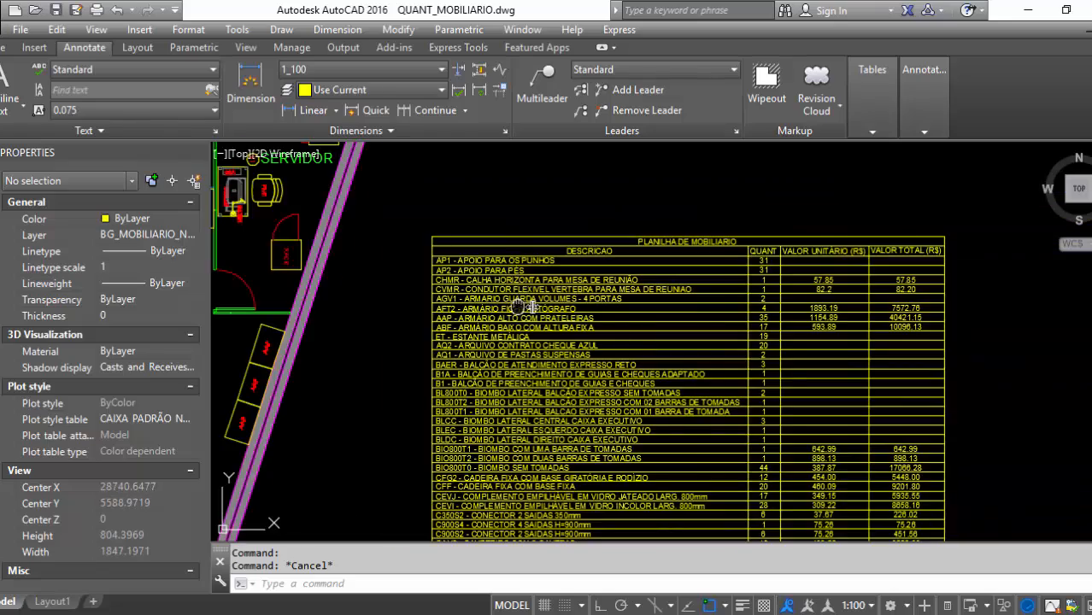
scroll(836, 309, up, 2)
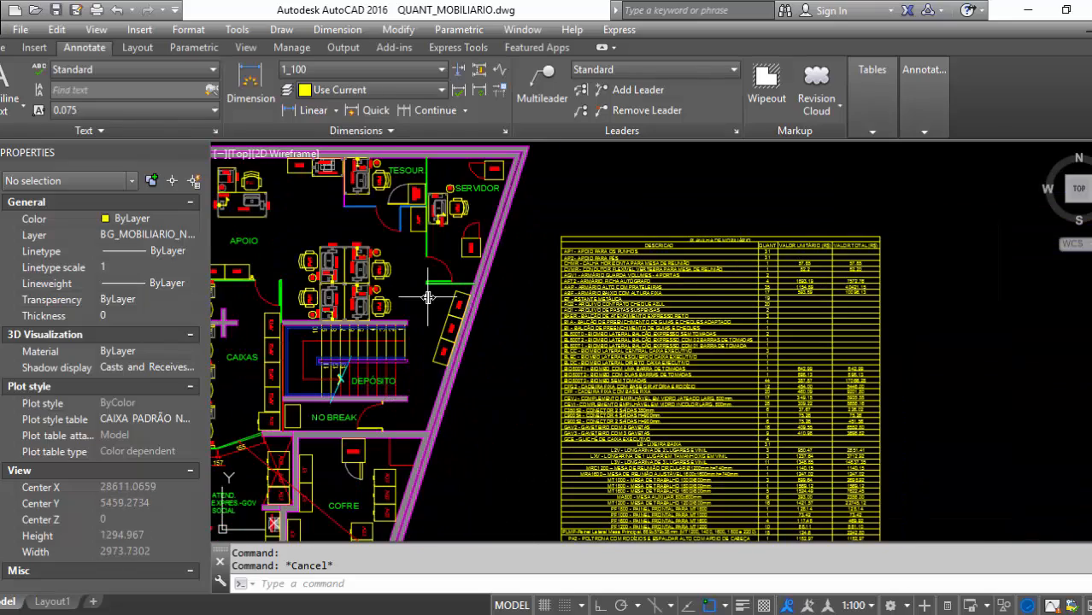
scroll(427, 297, up, 2)
scroll(427, 297, down, 3)
scroll(427, 297, up, 2)
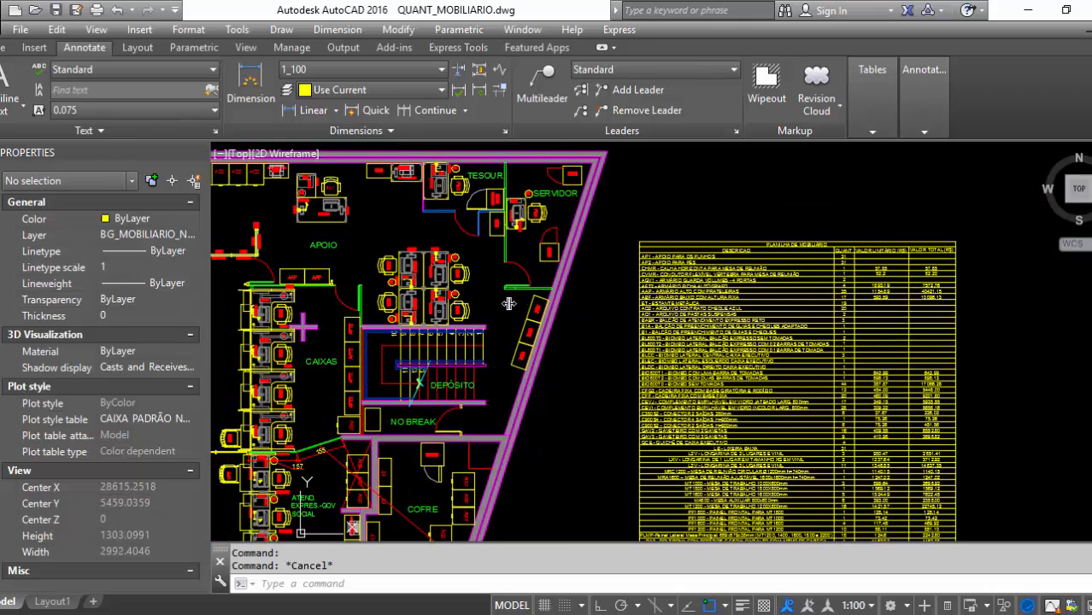
scroll(588, 299, up, 1)
scroll(594, 301, up, 2)
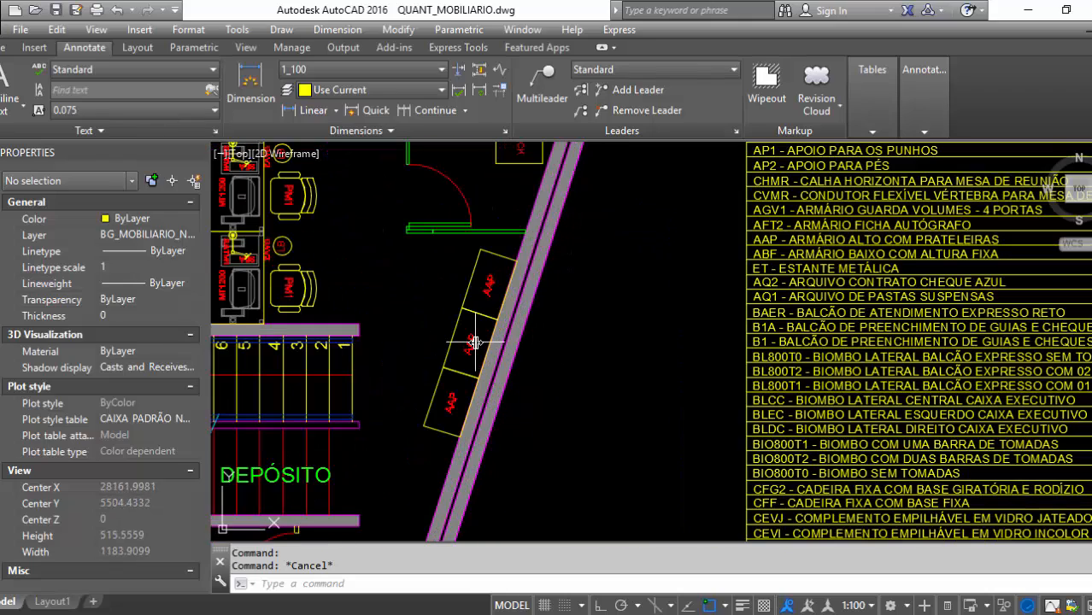
scroll(457, 326, up, 1)
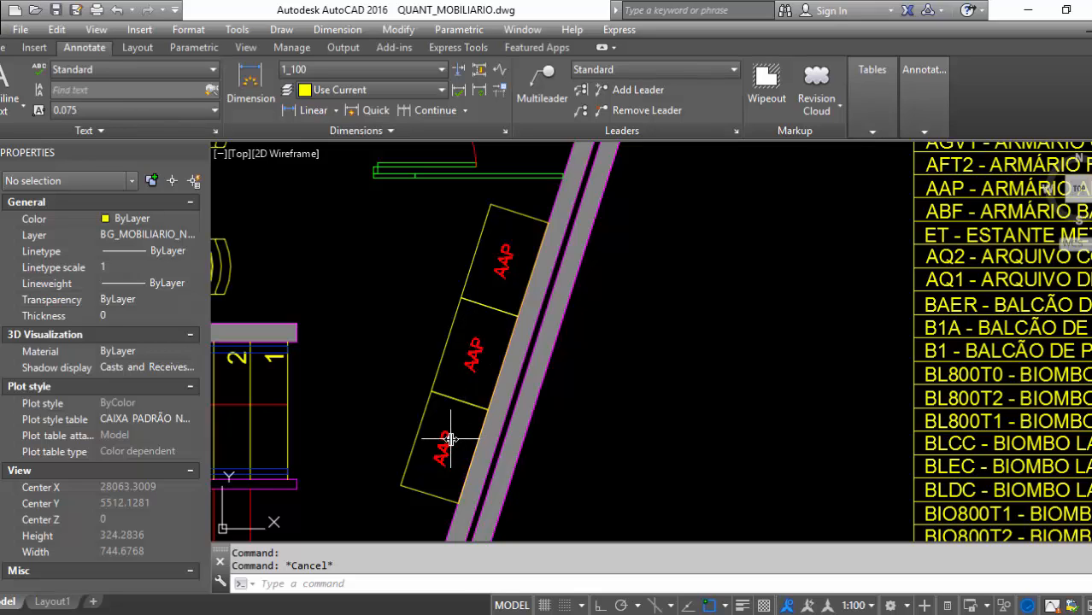
text(C)
key(Return)
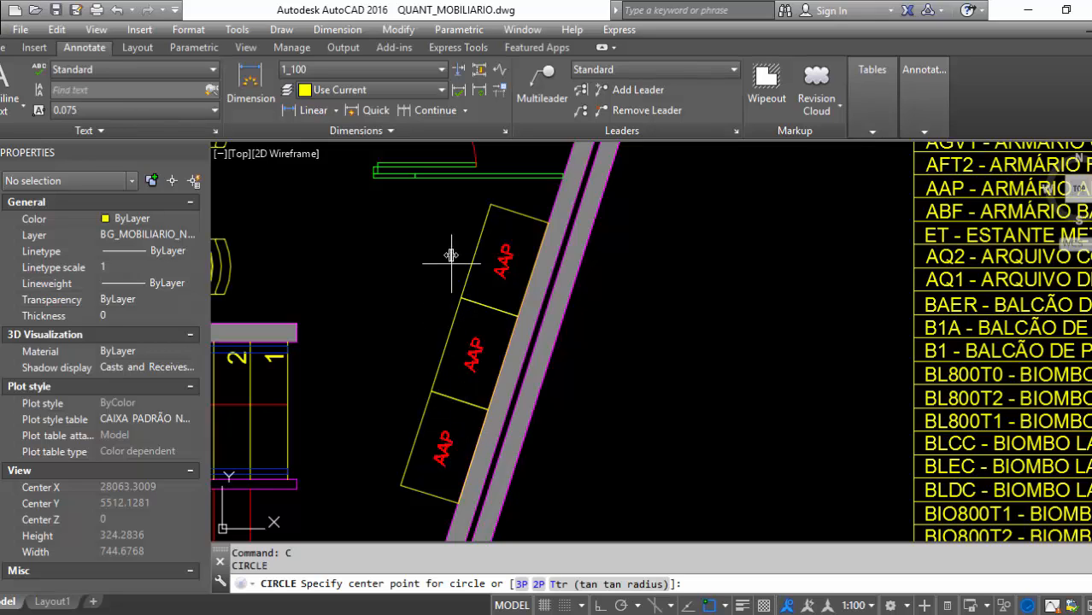
key(Escape)
Step: Copy the row of three AAP cabinets four times into the free space between the floor plan and the table
text(co)
key(Return)
click(452, 256)
click(386, 430)
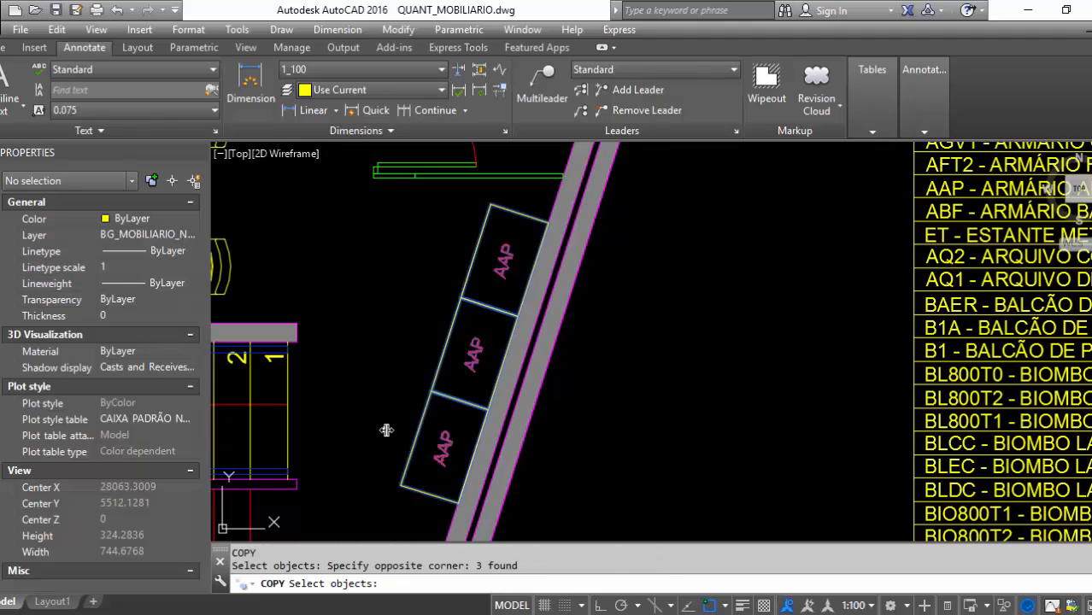
key(Return)
click(400, 395)
scroll(628, 299, down, 2)
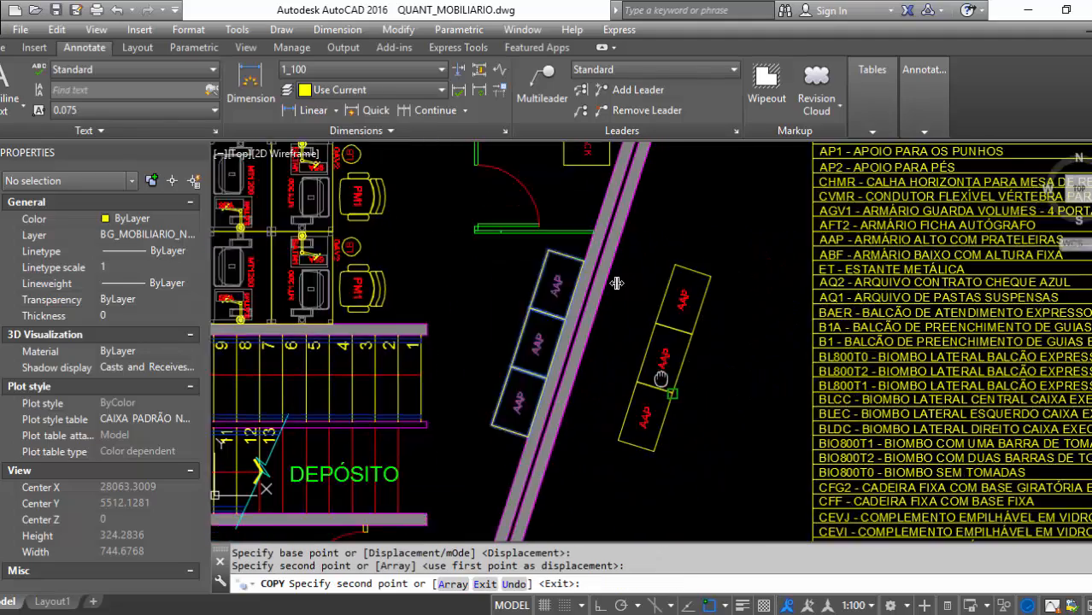
middle_drag(617, 283, 561, 156)
click(605, 300)
click(644, 380)
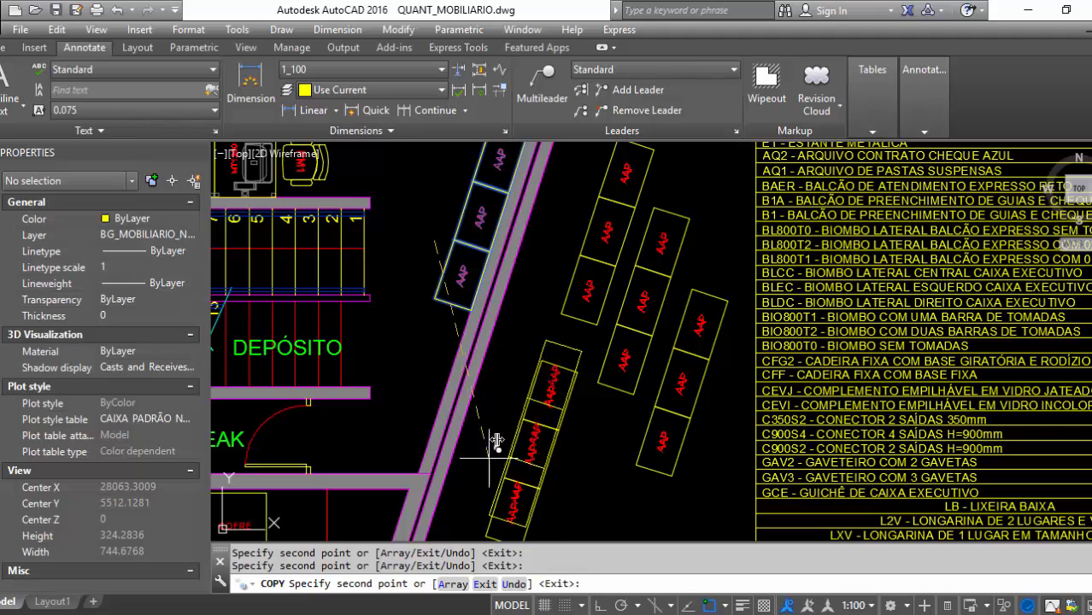
key(Escape)
scroll(496, 441, down, 6)
scroll(559, 364, up, 2)
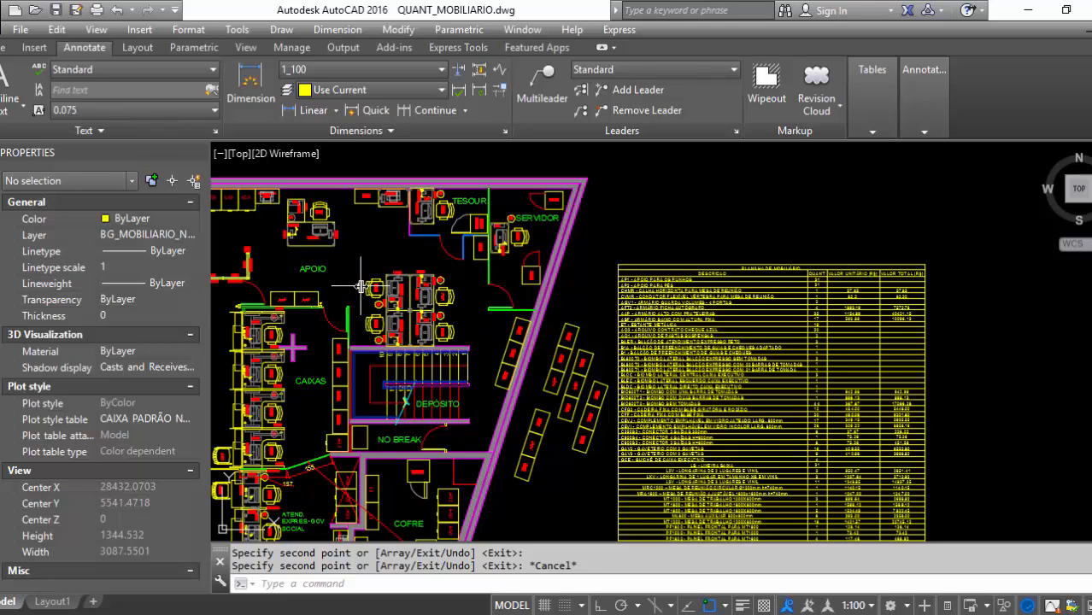
Step: Switch the uppermost copied cabinet to ABA - ARMÁRIO BAIXO COM ALTURA AJUSTÁVEL and compare the copies with the table's rows
scroll(632, 359, up, 4)
click(475, 295)
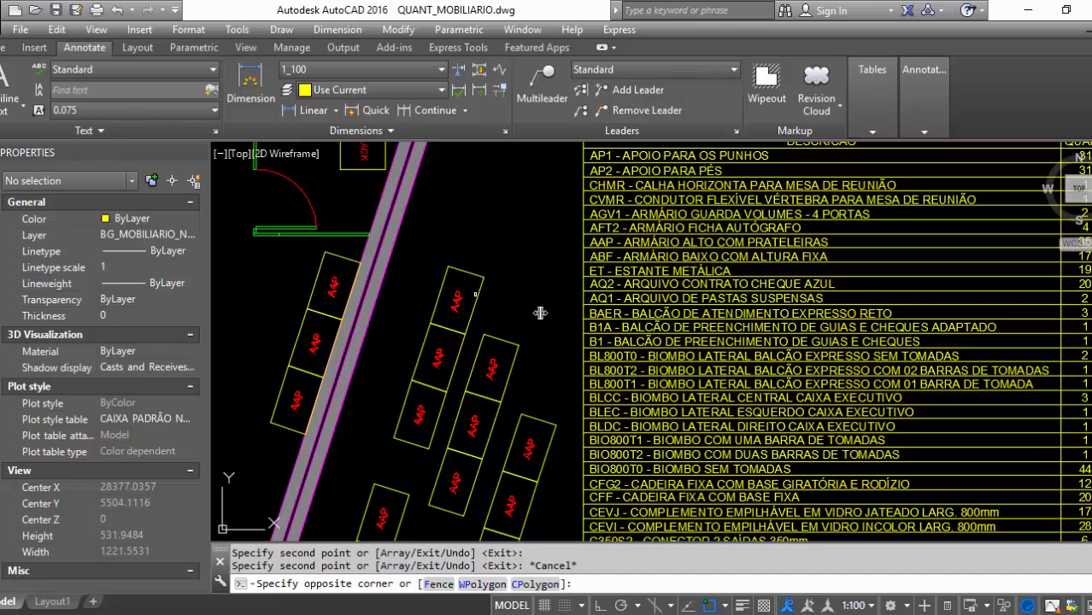
key(Escape)
key(Escape)
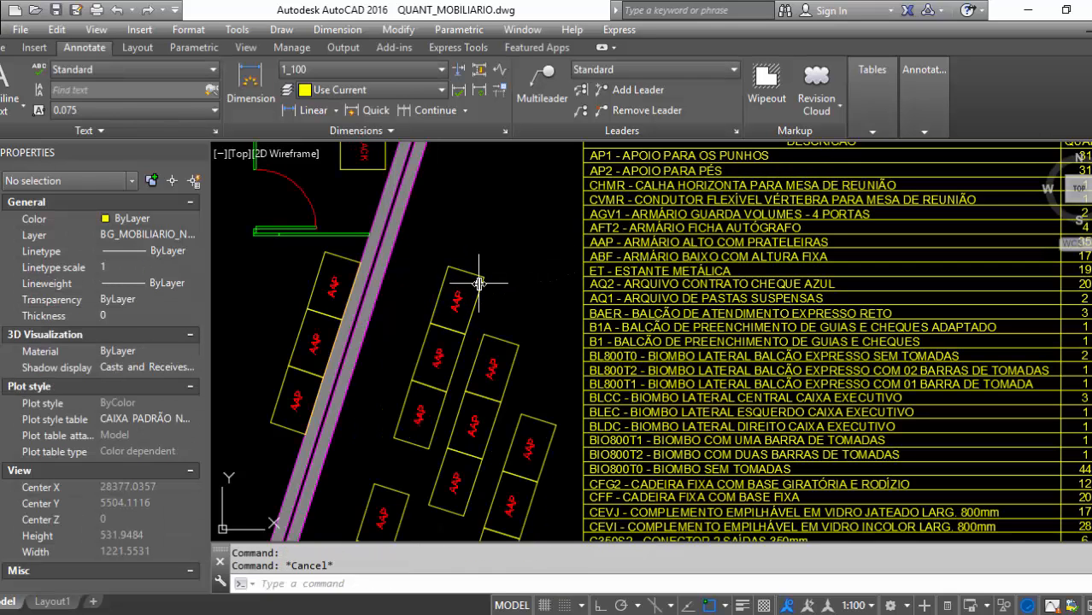
click(479, 283)
click(509, 284)
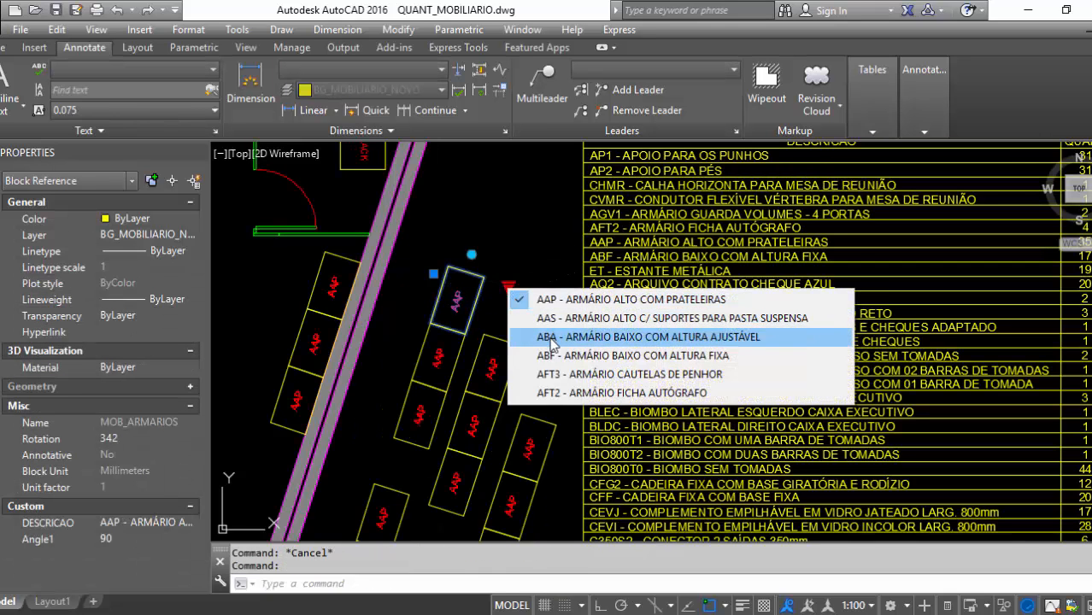
click(551, 337)
key(Escape)
scroll(448, 295, down, 3)
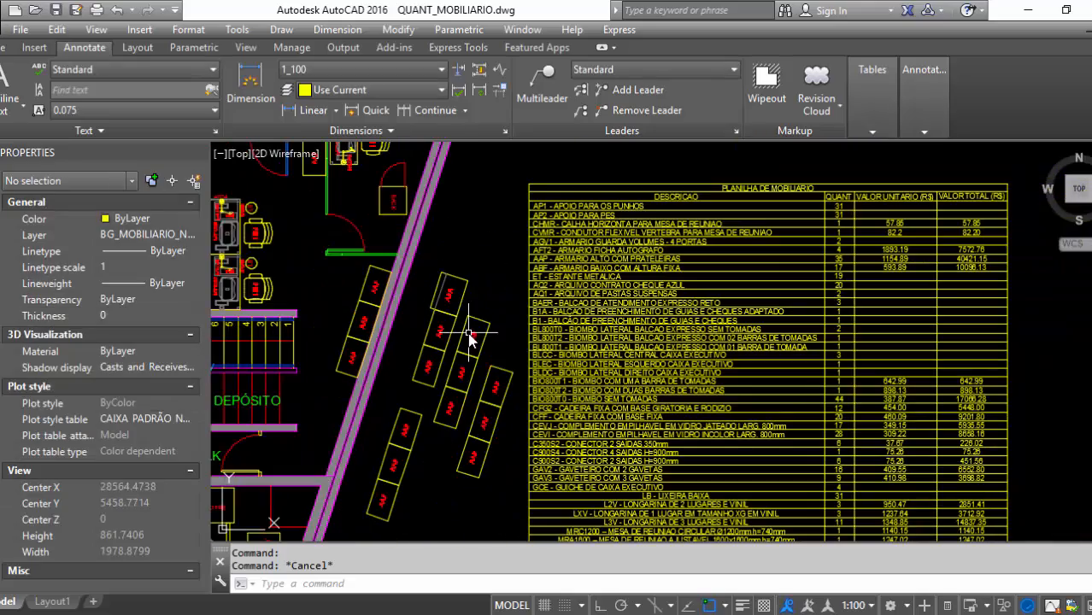
scroll(419, 432, up, 4)
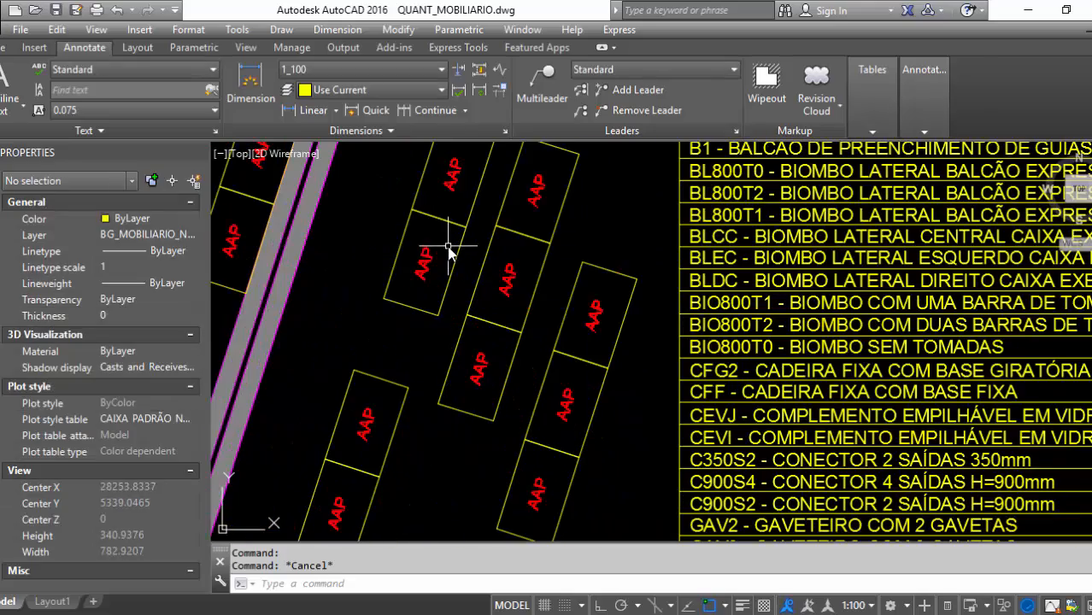
scroll(448, 252, down, 4)
scroll(521, 257, up, 3)
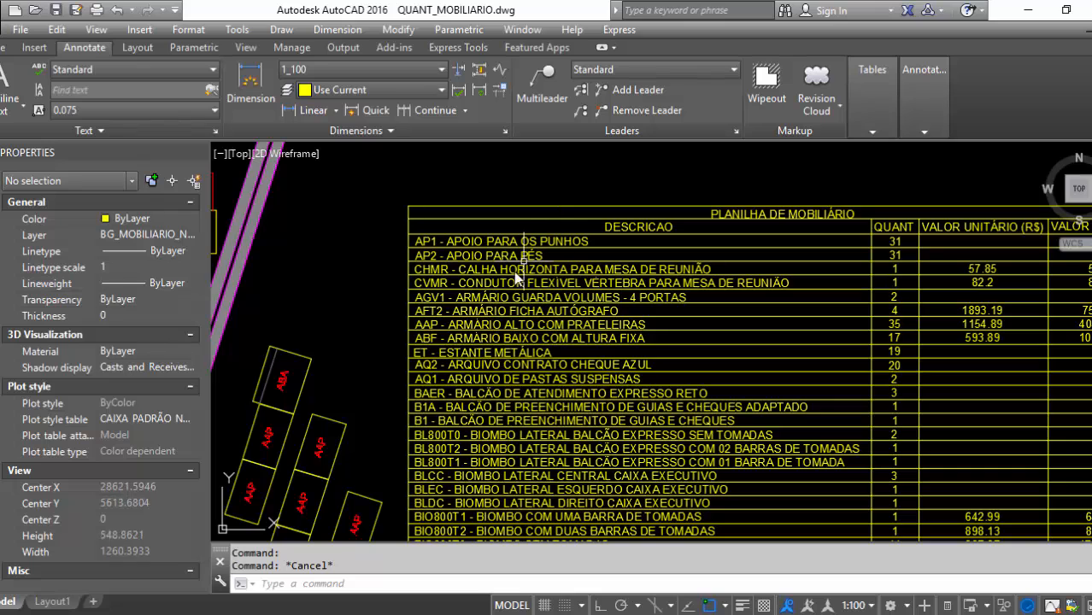
mouse_move(602, 337)
middle_down()
mouse_move(457, 329)
mouse_move(444, 306)
middle_up()
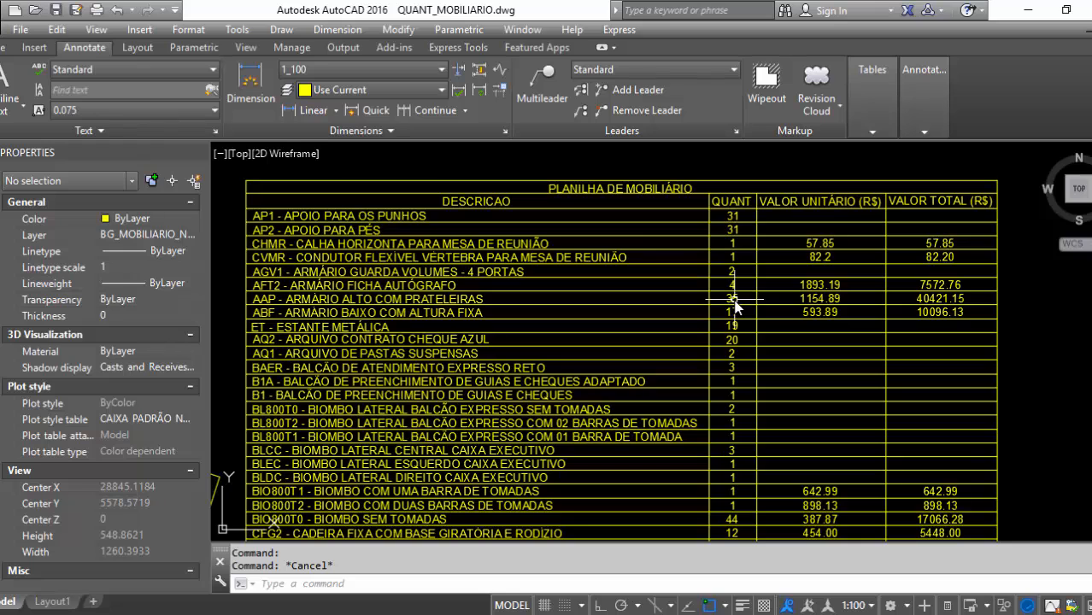
click(755, 361)
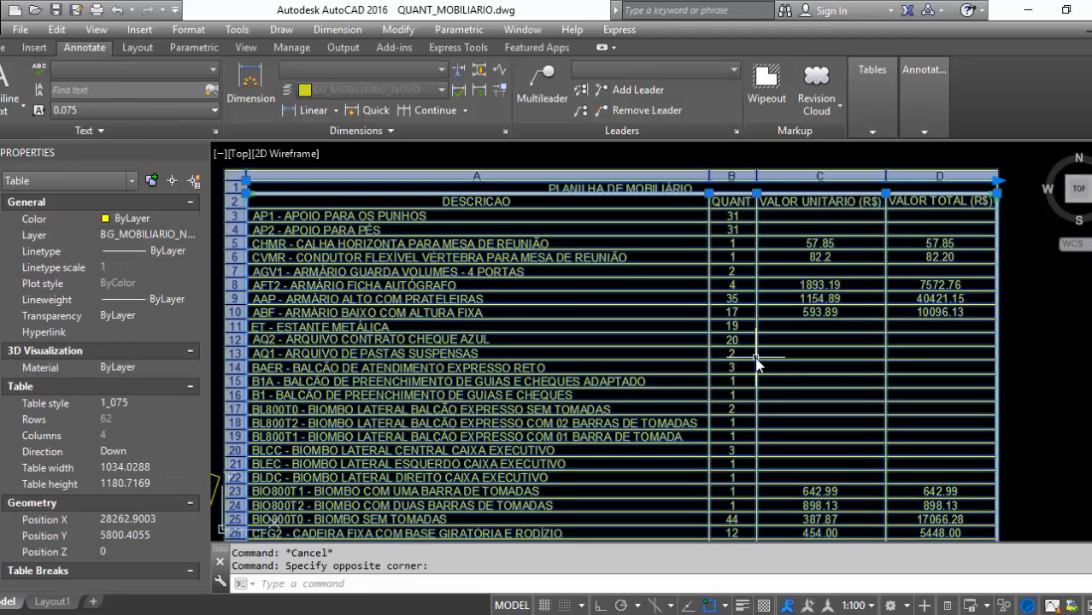
right_click(756, 364)
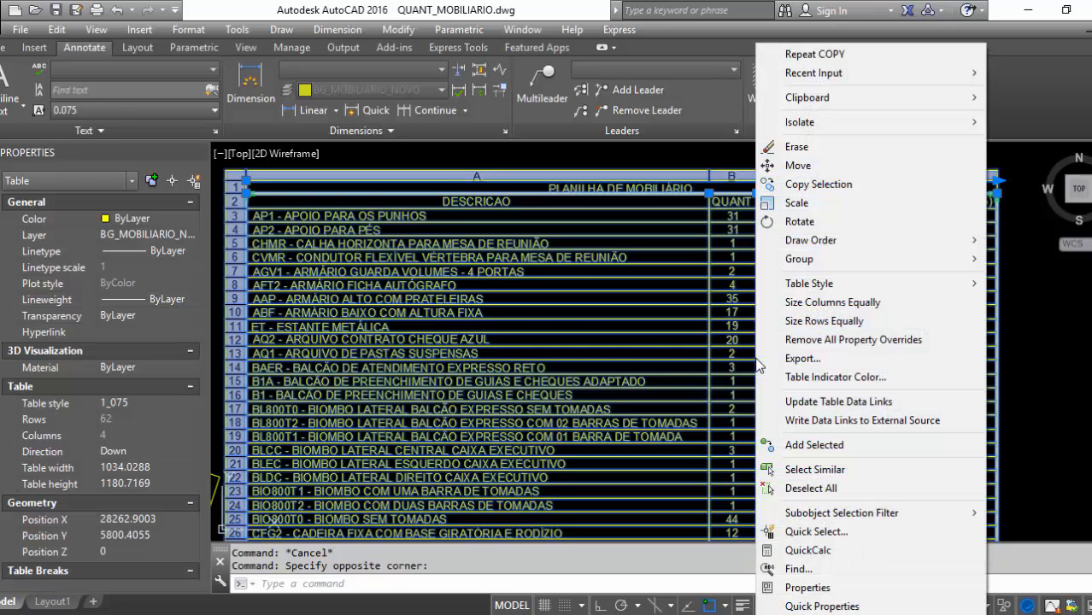
key(Escape)
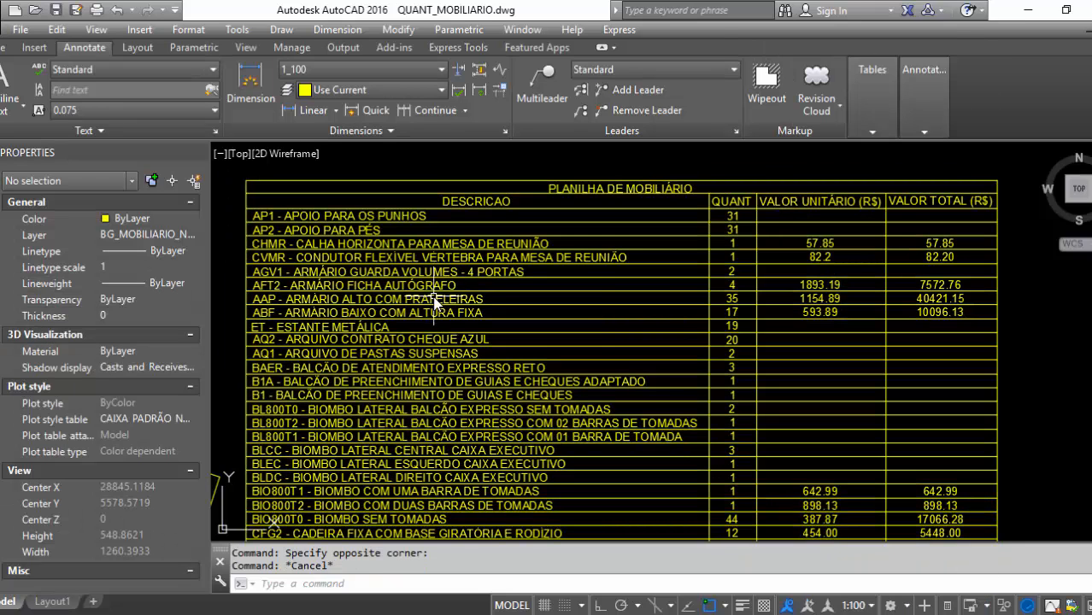
Step: Update the data links of the PLANILHA DE MOBILIÁRIO table so it reflects the copied and switched cabinets, and deselect it
click(756, 319)
click(755, 313)
right_click(755, 312)
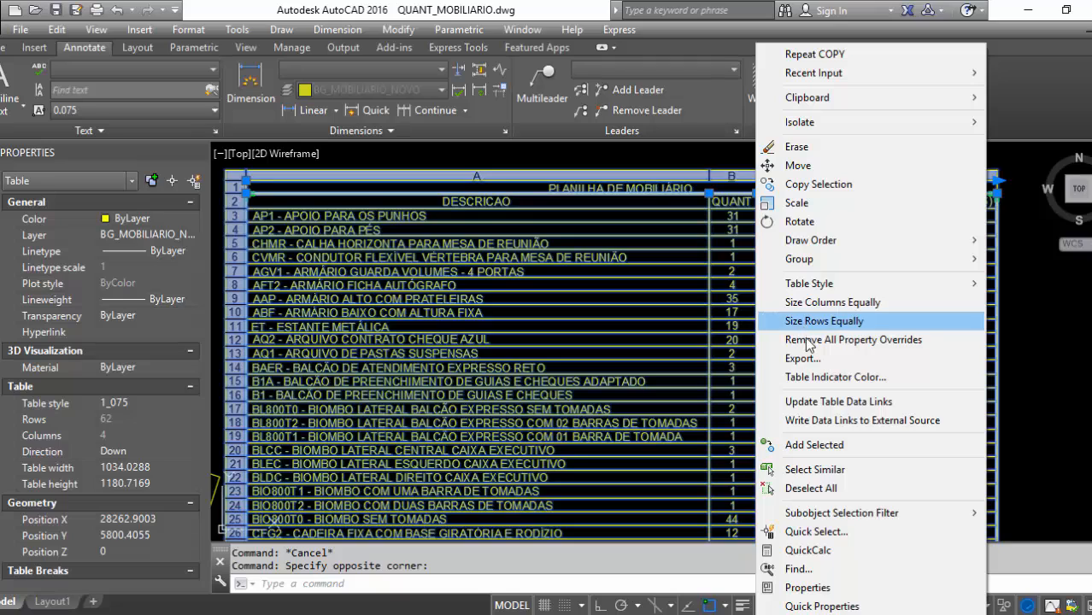
click(808, 401)
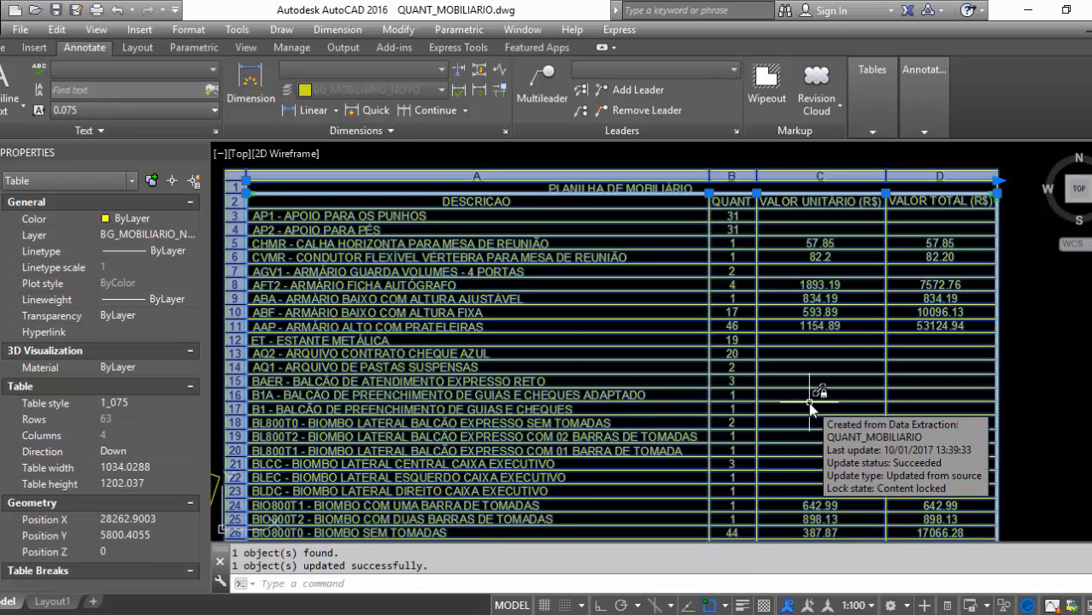
key(Escape)
key(Escape)
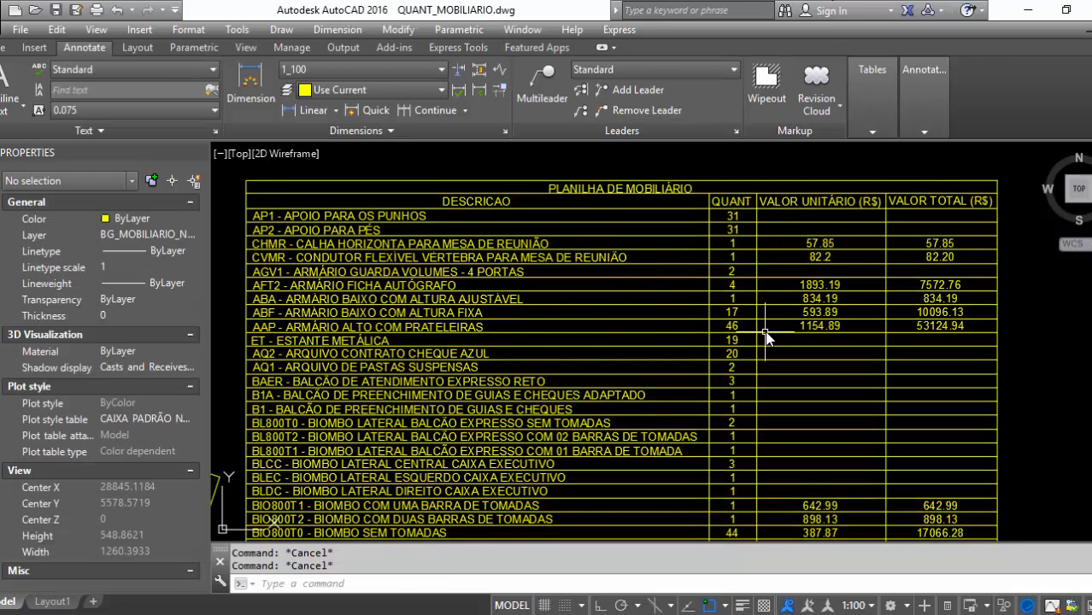
Step: Examine the updated table's grand total and its cabinet rows against the copied cabinets beside the floor plan
scroll(762, 335, down, 5)
scroll(819, 418, up, 6)
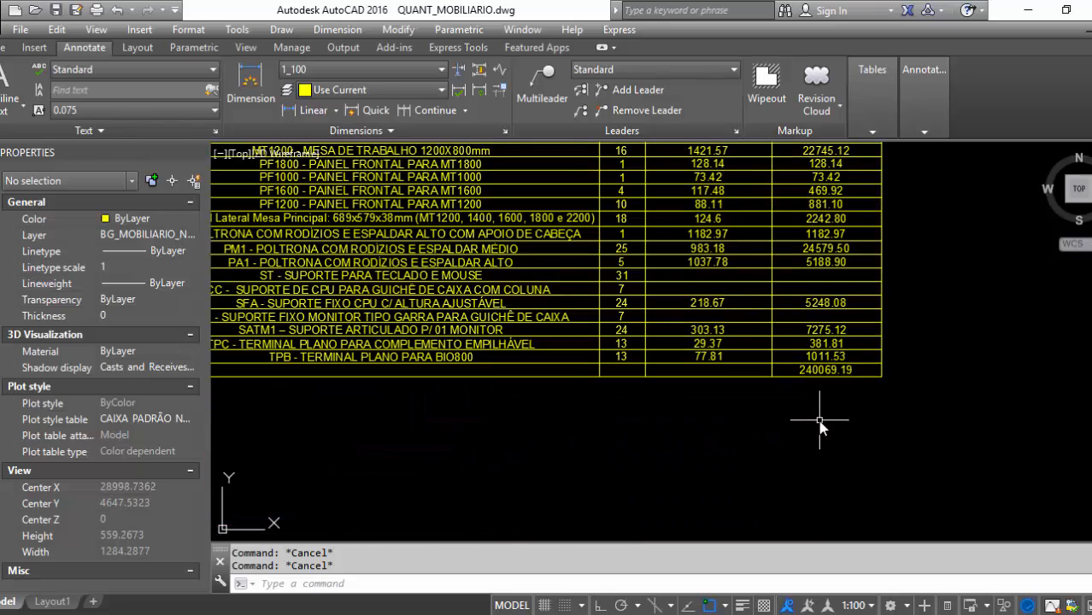
scroll(820, 418, down, 5)
scroll(895, 361, up, 1)
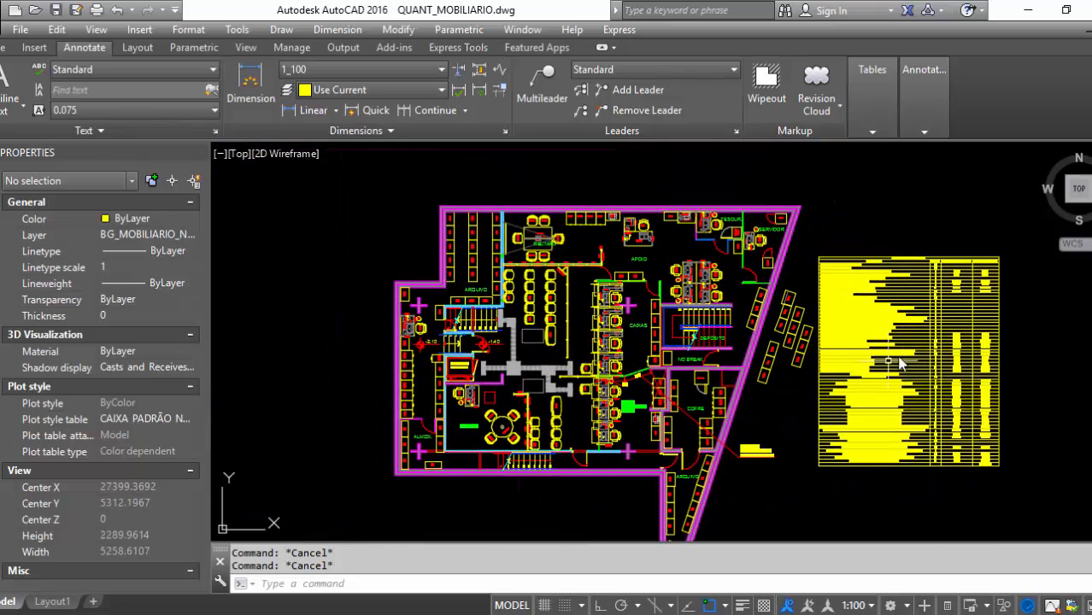
scroll(799, 324, down, 1)
scroll(711, 256, up, 2)
scroll(688, 239, up, 2)
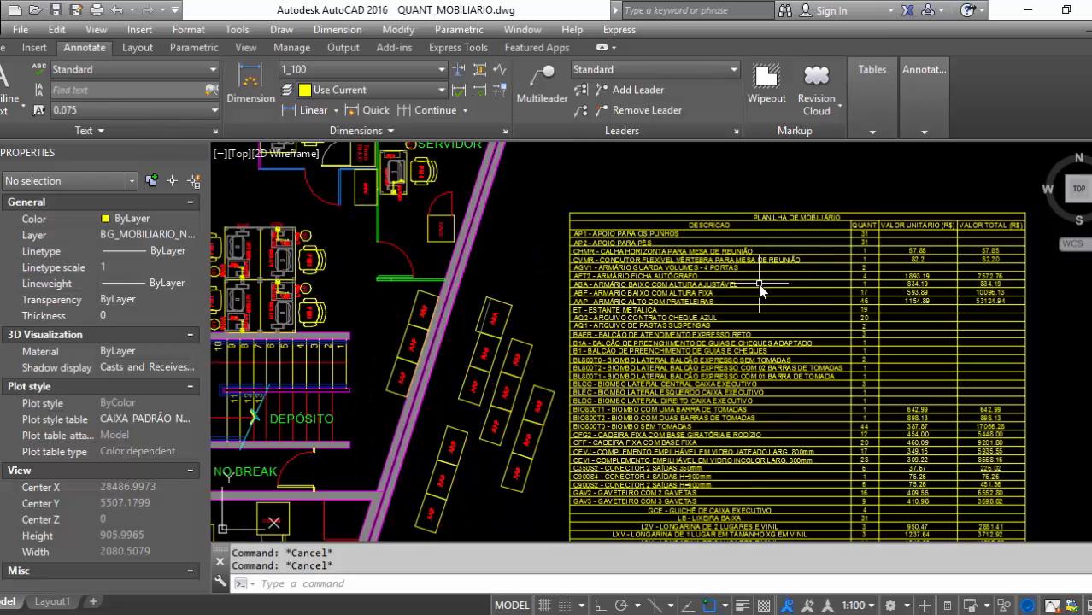
Step: Switch to File Explorer, locate QUANT_MOBILIARIO.dxe in the Área de Trabalho folder, and return to AutoCAD
mouse_move(444, 613)
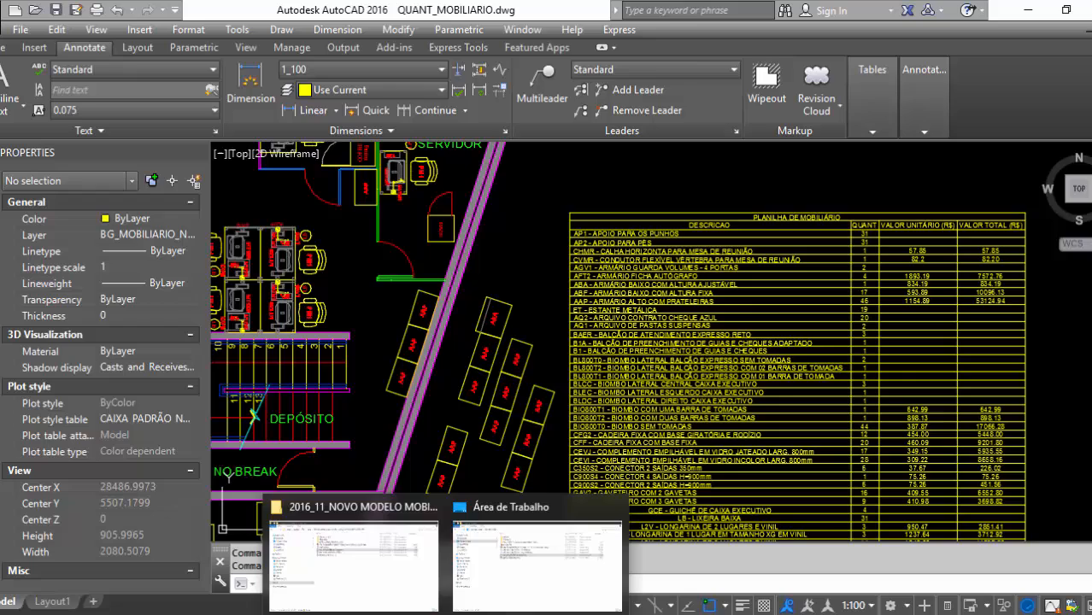
click(523, 564)
click(403, 270)
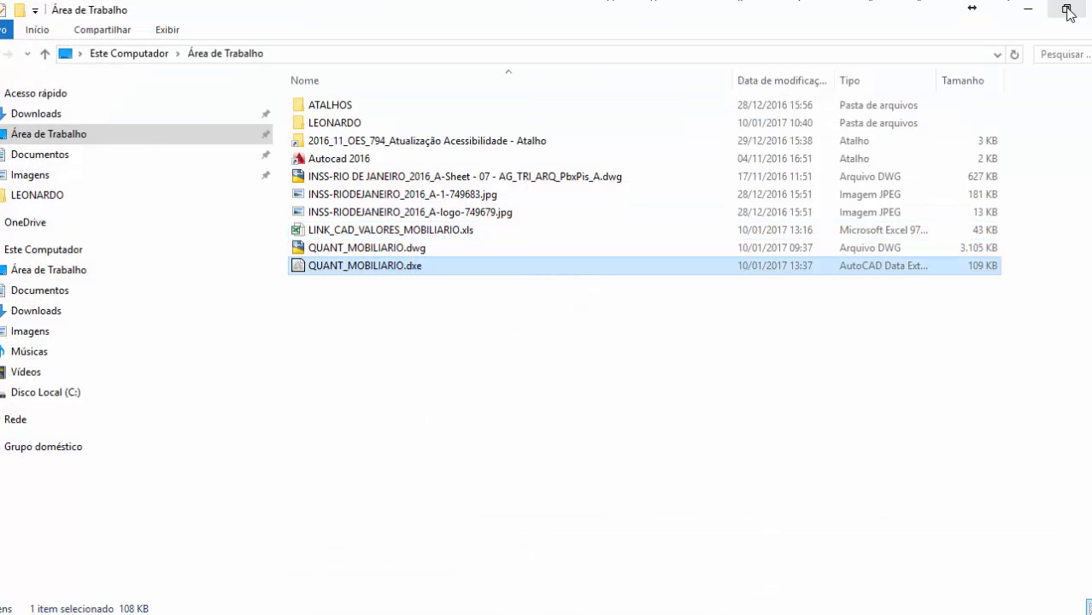
click(1028, 9)
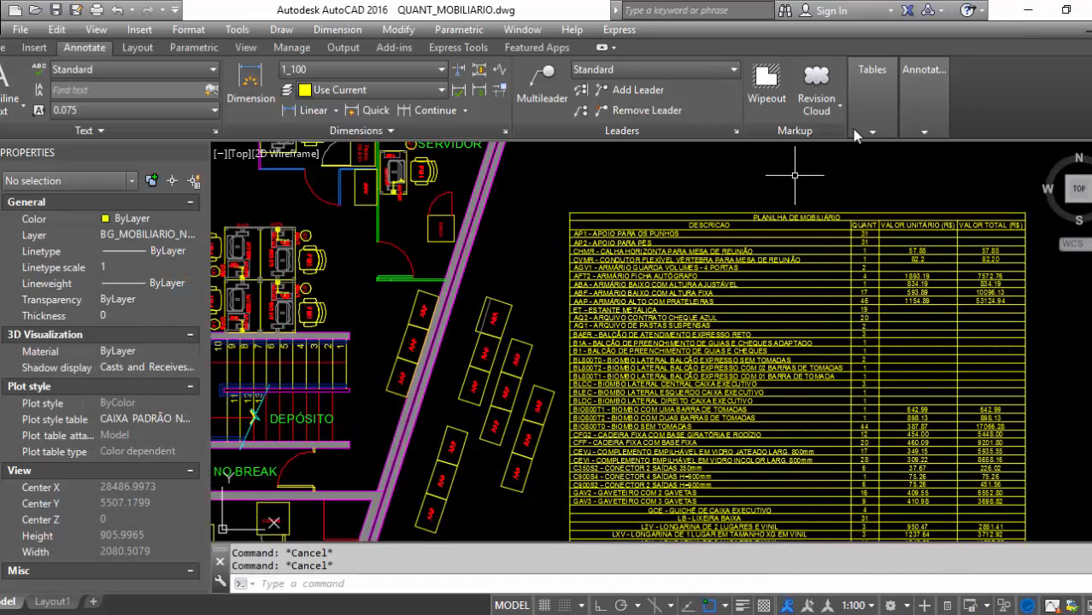
Step: Try choosing QUANT_MOBILIARIO.dxe from the desktop as the template for a new data extraction, and cancel the wizard
mouse_move(872, 118)
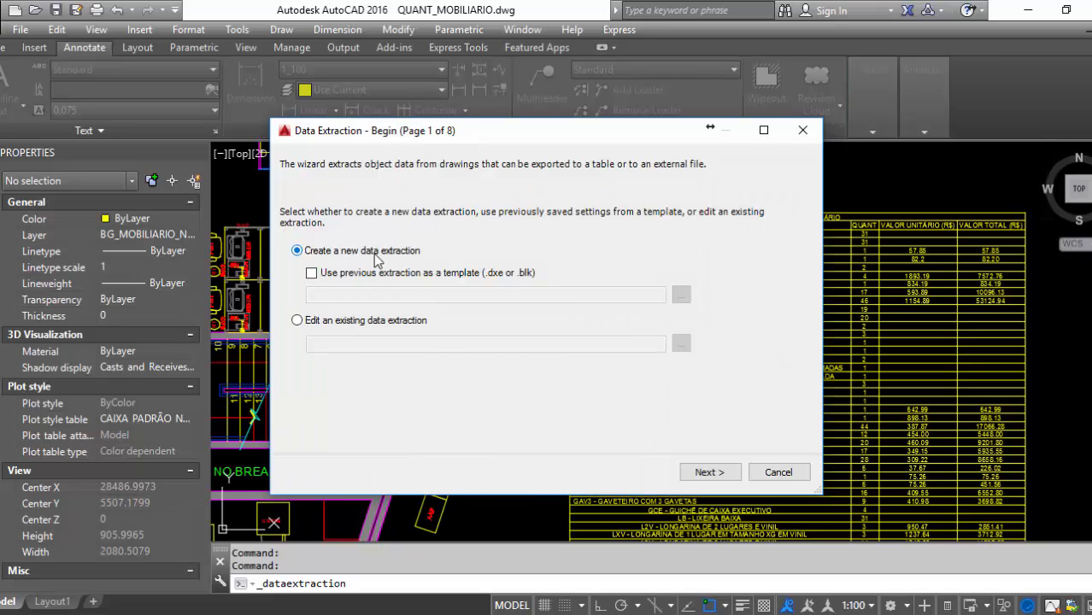
click(311, 273)
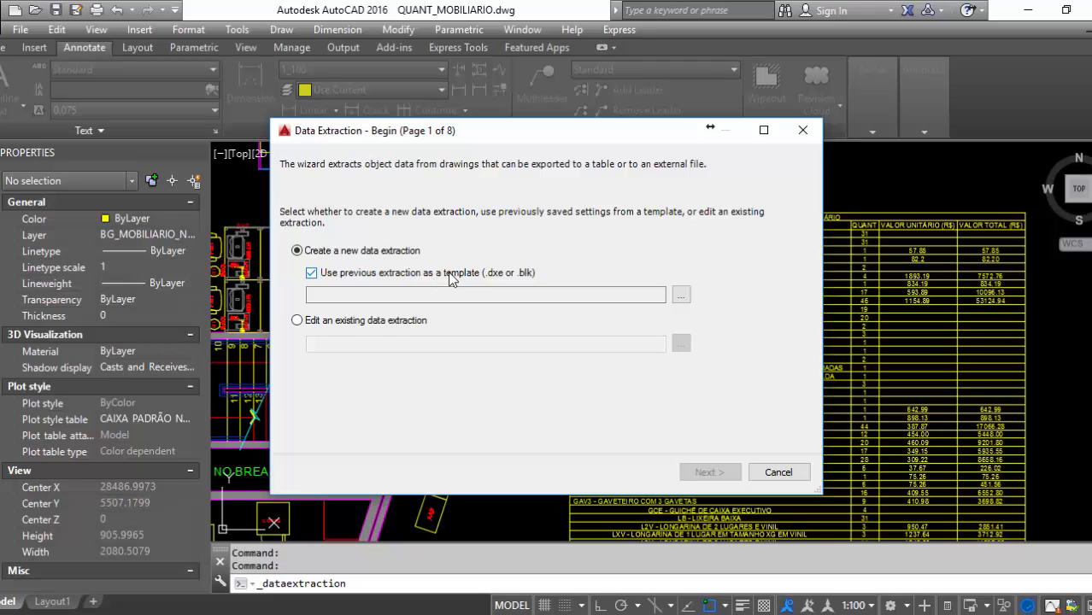
click(681, 295)
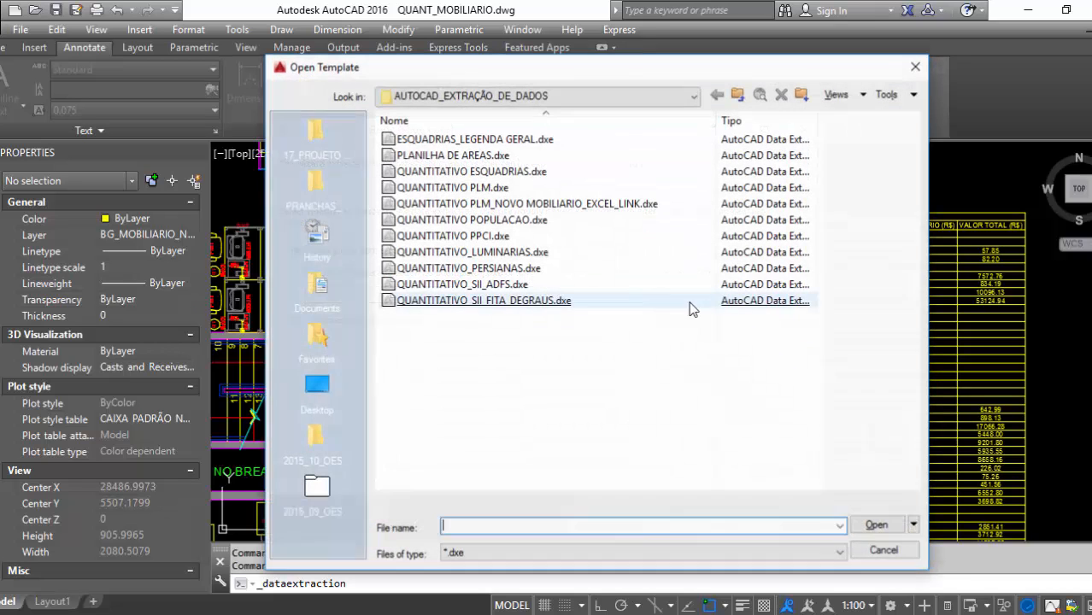
click(320, 389)
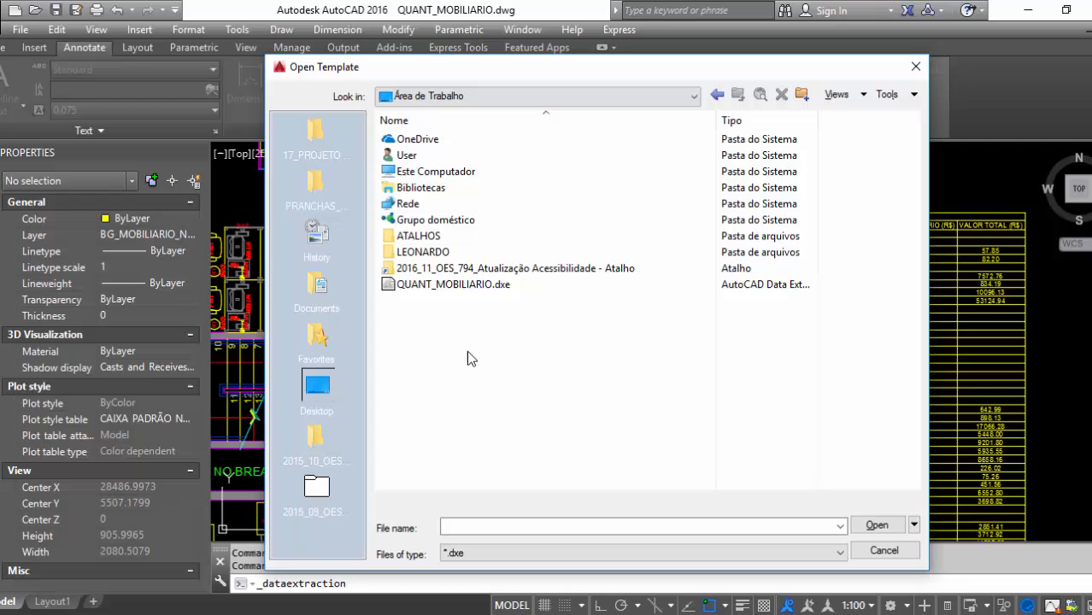
click(476, 291)
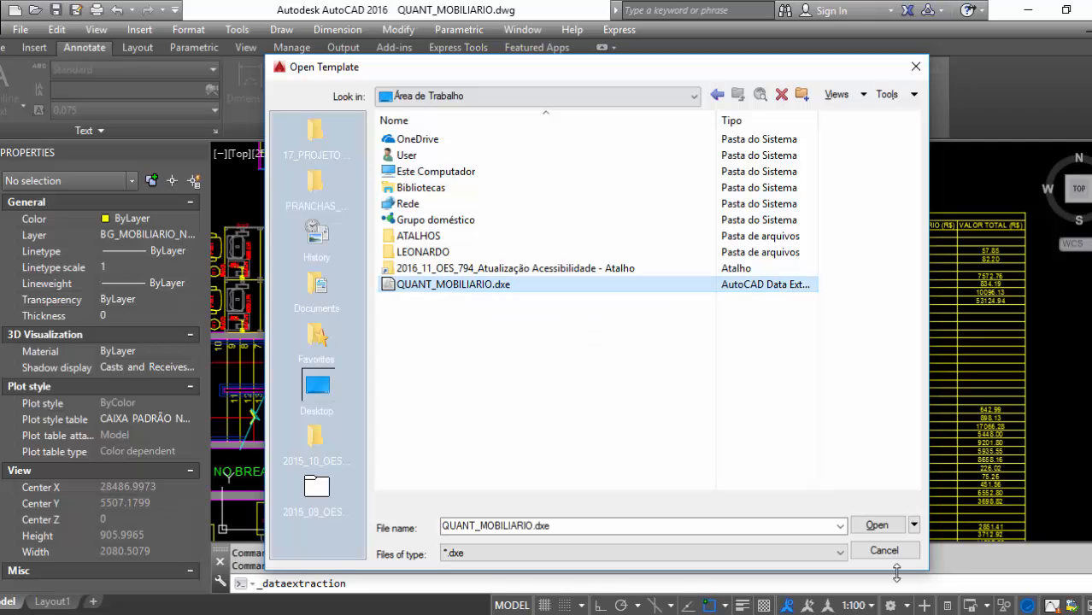
click(883, 551)
click(771, 472)
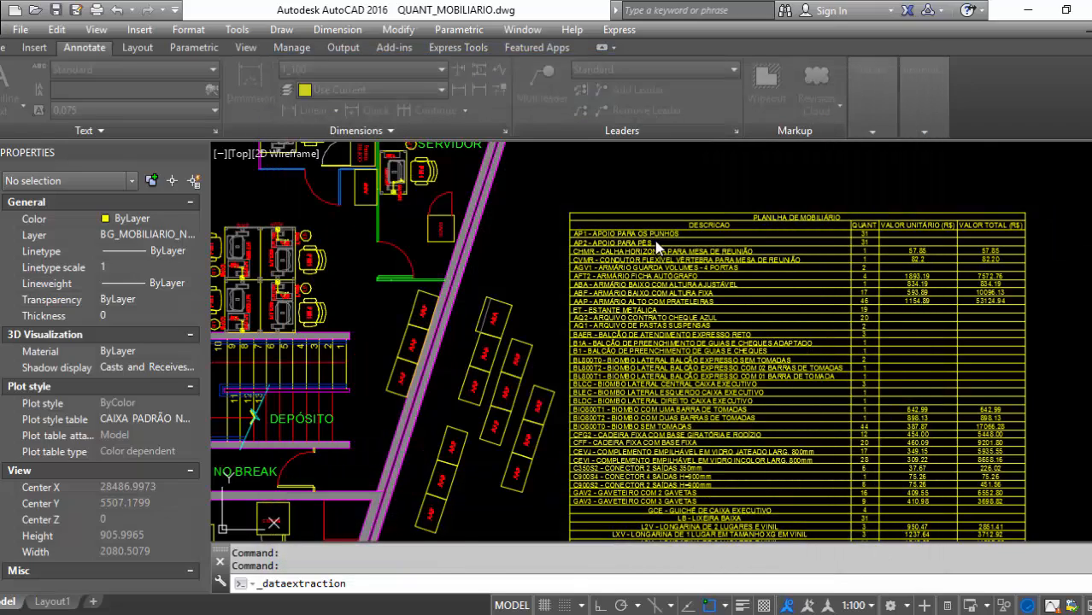
Step: Inspect the AAP cabinet array in the ARQUIVO room and the AQ2 cabinets along the wall beside APOIO
scroll(658, 244, down, 4)
click(657, 245)
key(Escape)
middle_drag(571, 274, 833, 326)
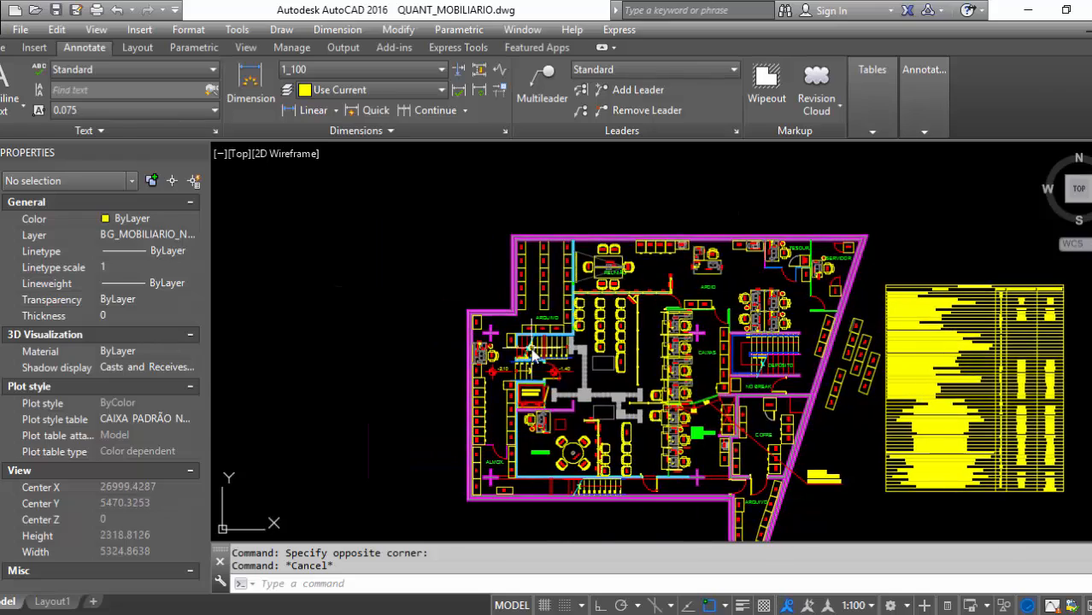
scroll(563, 317, up, 5)
click(557, 329)
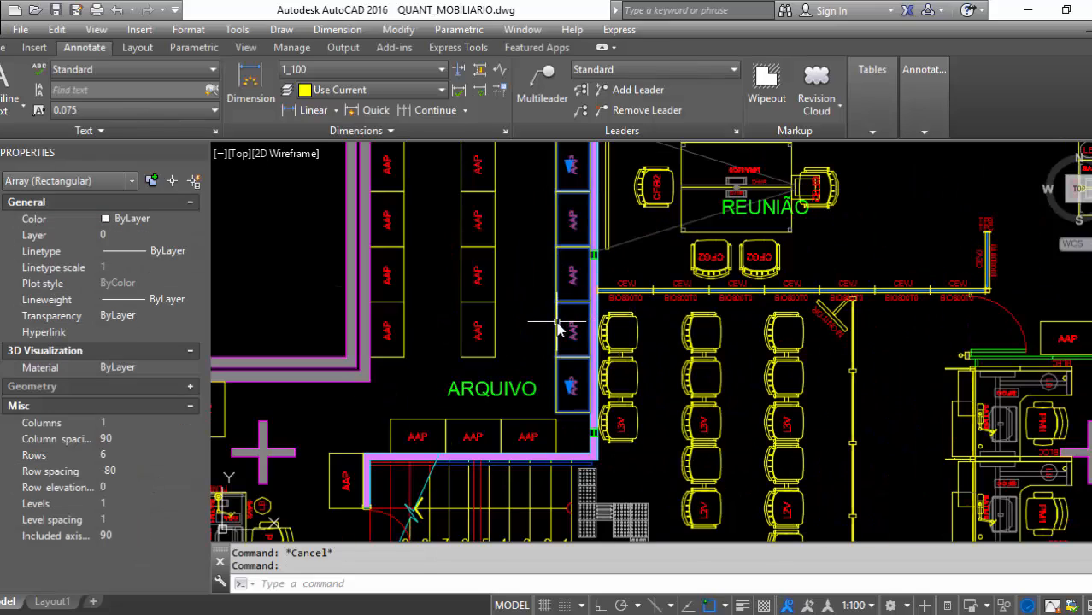
scroll(649, 299, down, 6)
scroll(658, 304, up, 4)
key(Escape)
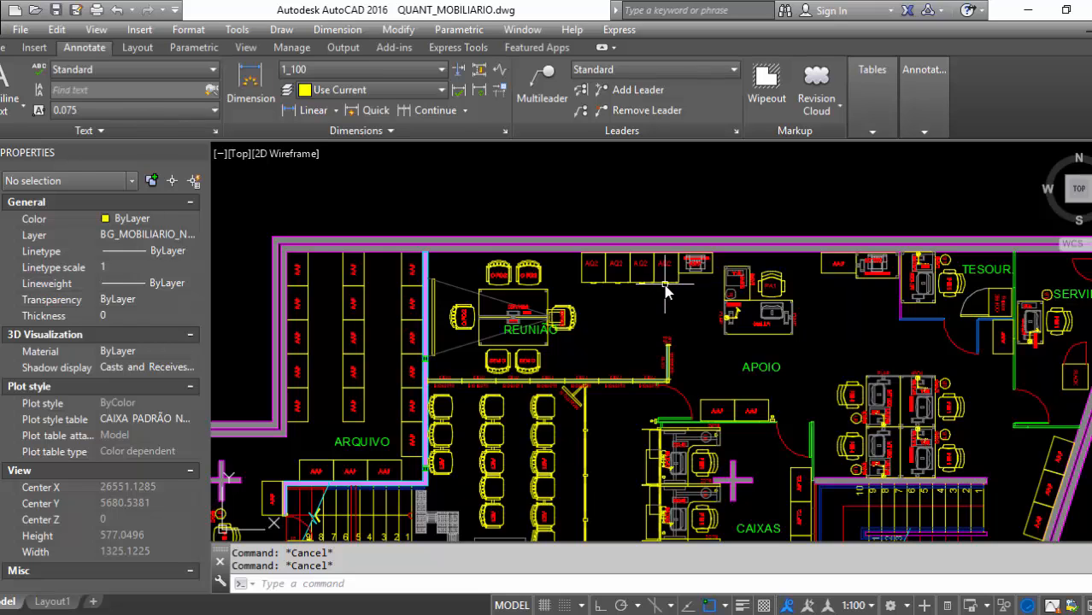
click(664, 284)
scroll(665, 282, up, 2)
scroll(683, 286, down, 4)
key(Escape)
scroll(749, 303, up, 6)
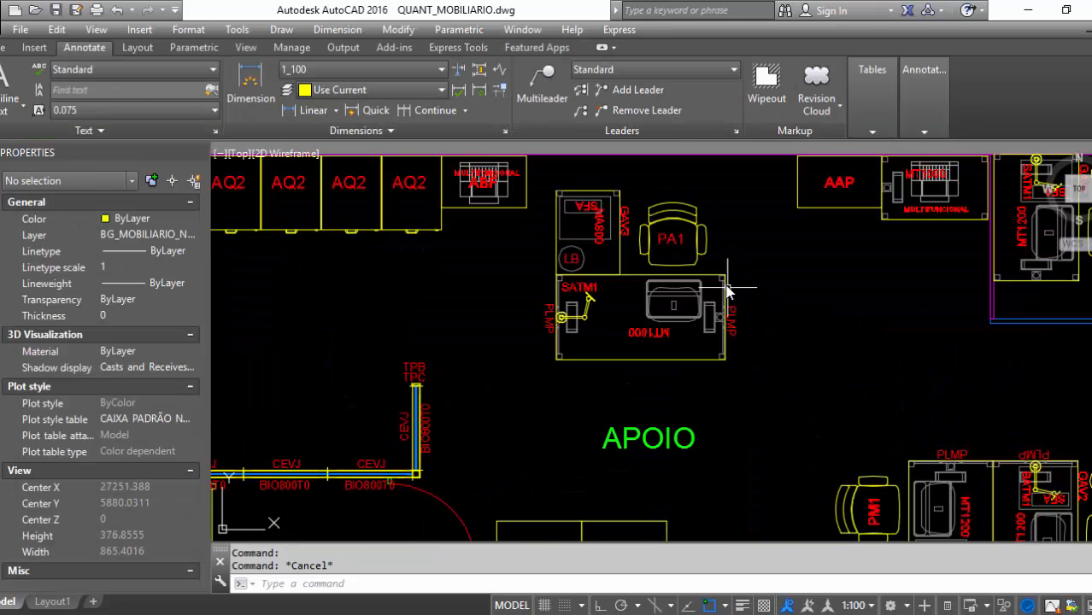
Step: Examine the list of desk types available for the MT1600 desk in the APOIO room, keeping the current type
click(725, 289)
scroll(735, 299, up, 2)
scroll(752, 329, down, 2)
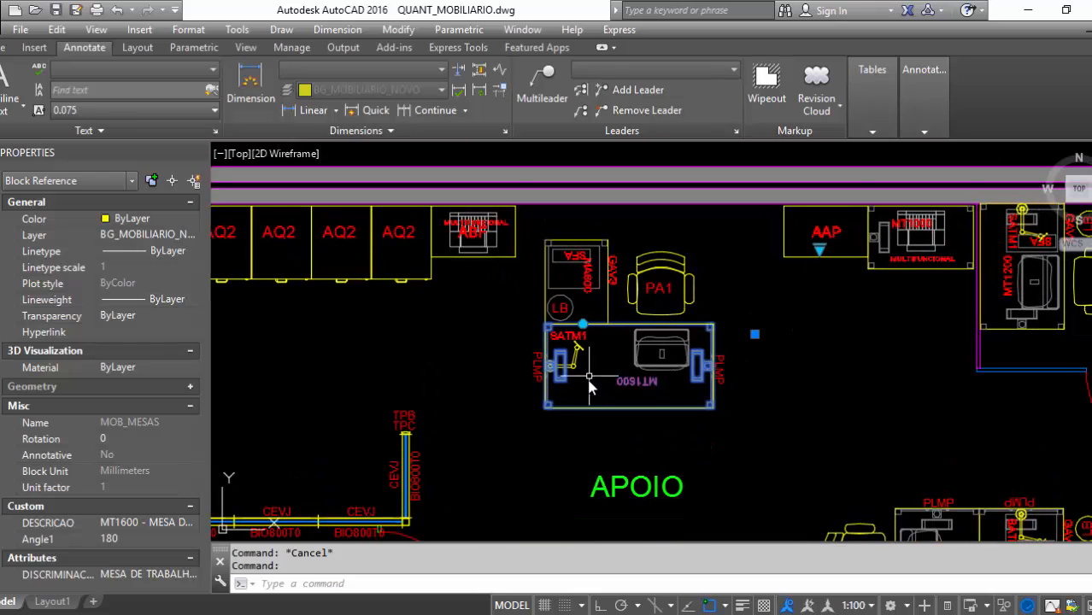
click(821, 256)
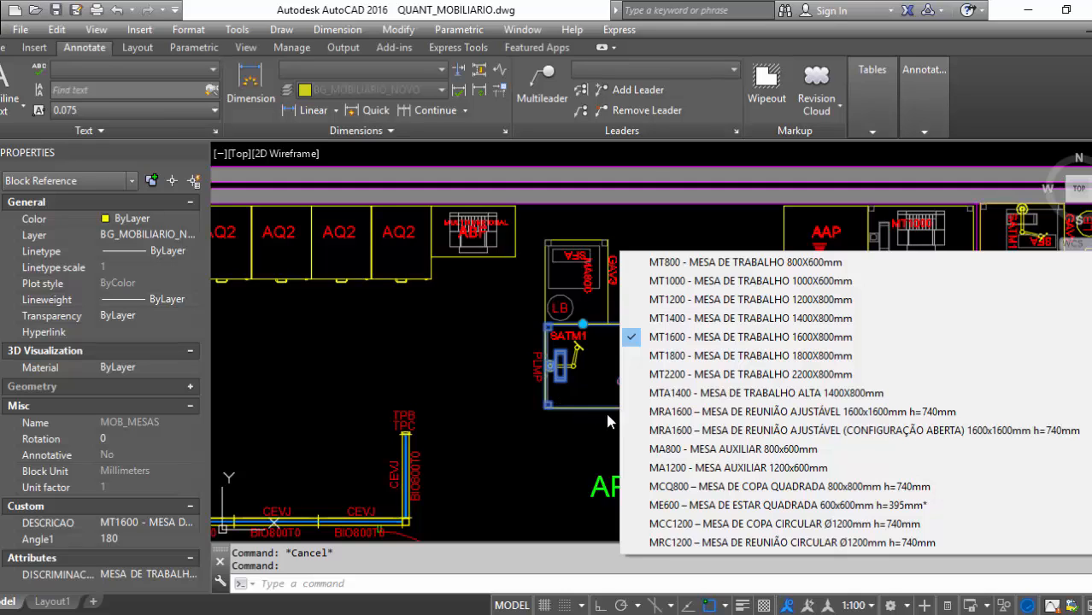
key(Escape)
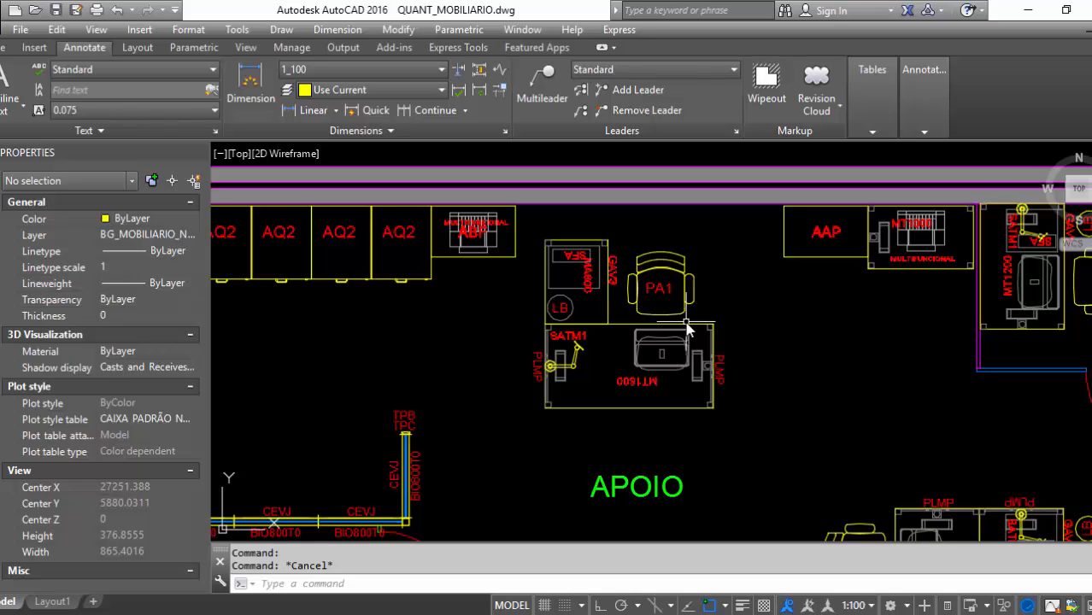
Step: Compare the furniture around APOIO, TESOUR. and SERVIDOR with the extracted table beside the floor plan
scroll(688, 329, down, 10)
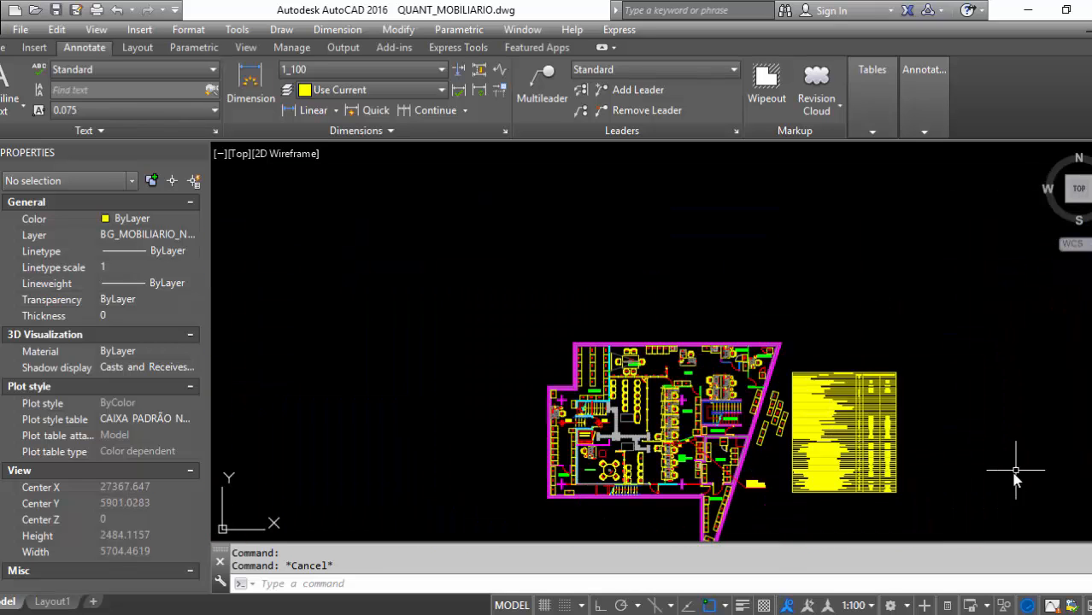
scroll(806, 273, up, 4)
middle_drag(806, 273, 795, 239)
click(877, 102)
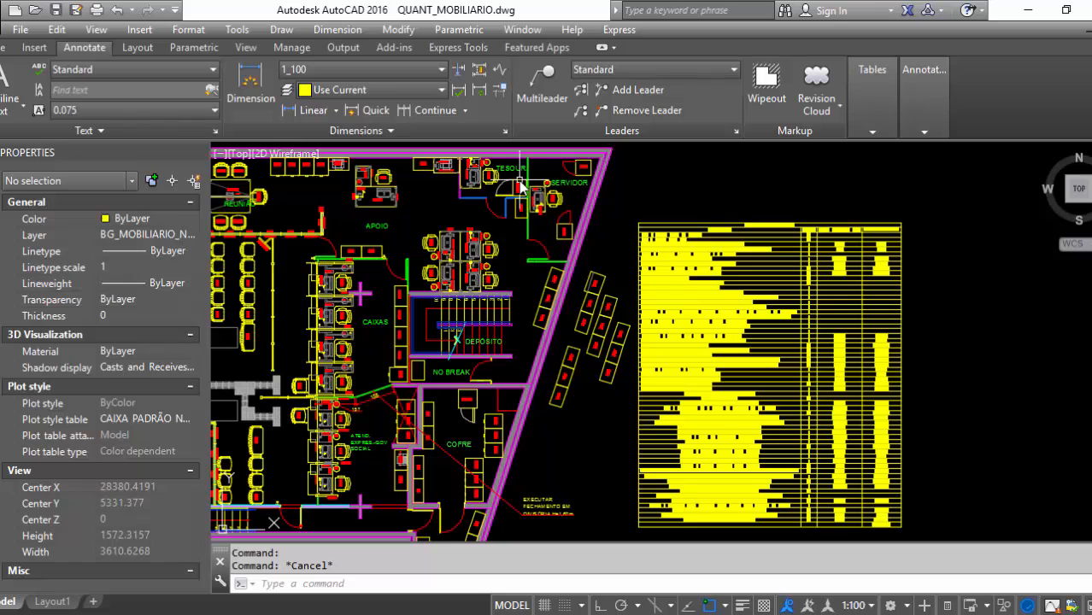
middle_drag(809, 202, 795, 268)
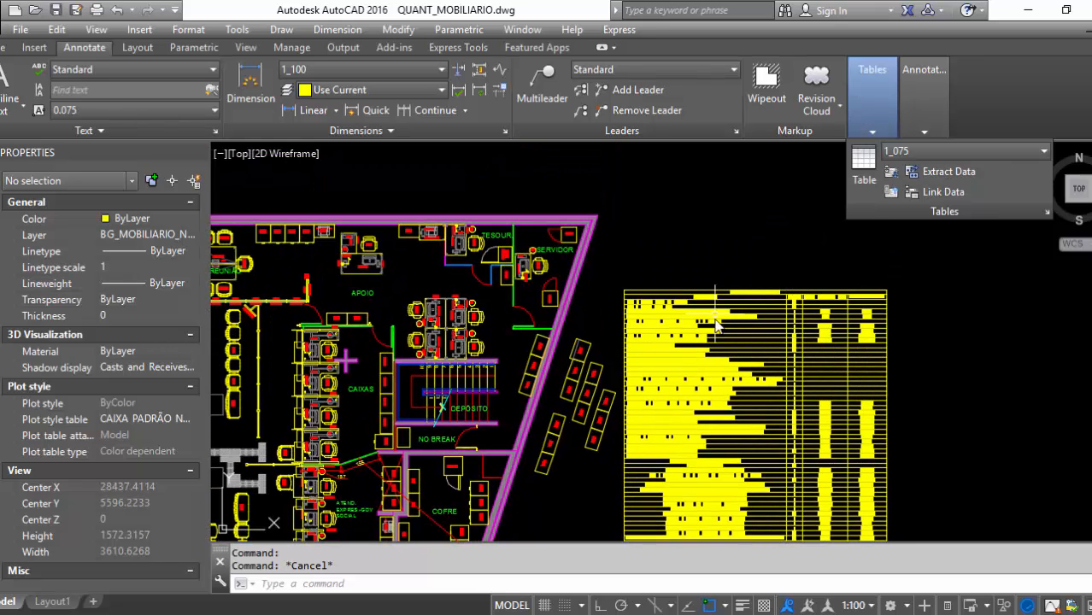
scroll(367, 291, up, 3)
scroll(372, 263, down, 3)
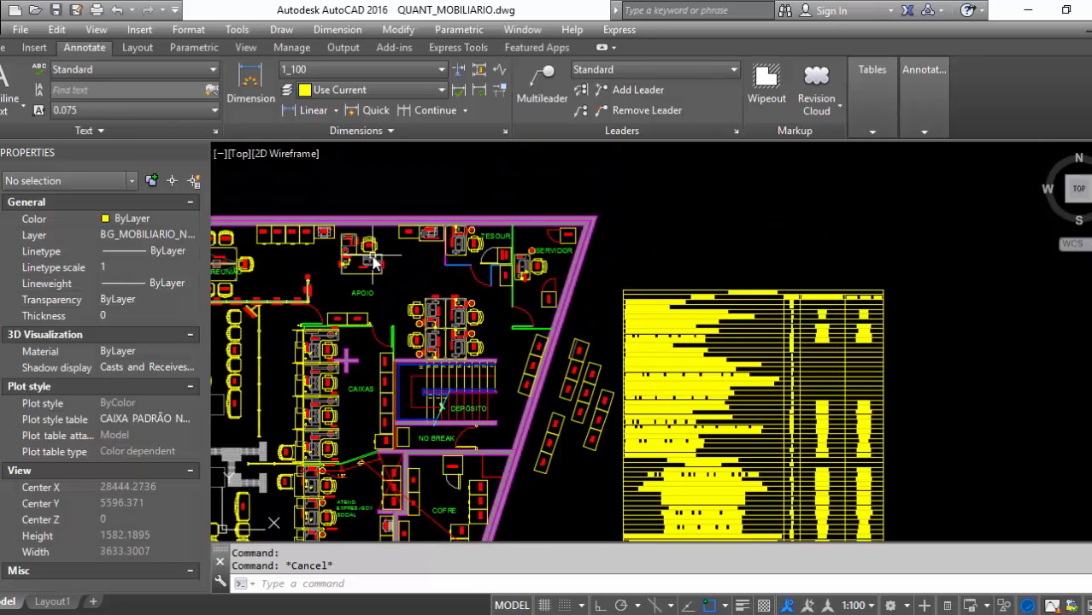
scroll(381, 267, up, 4)
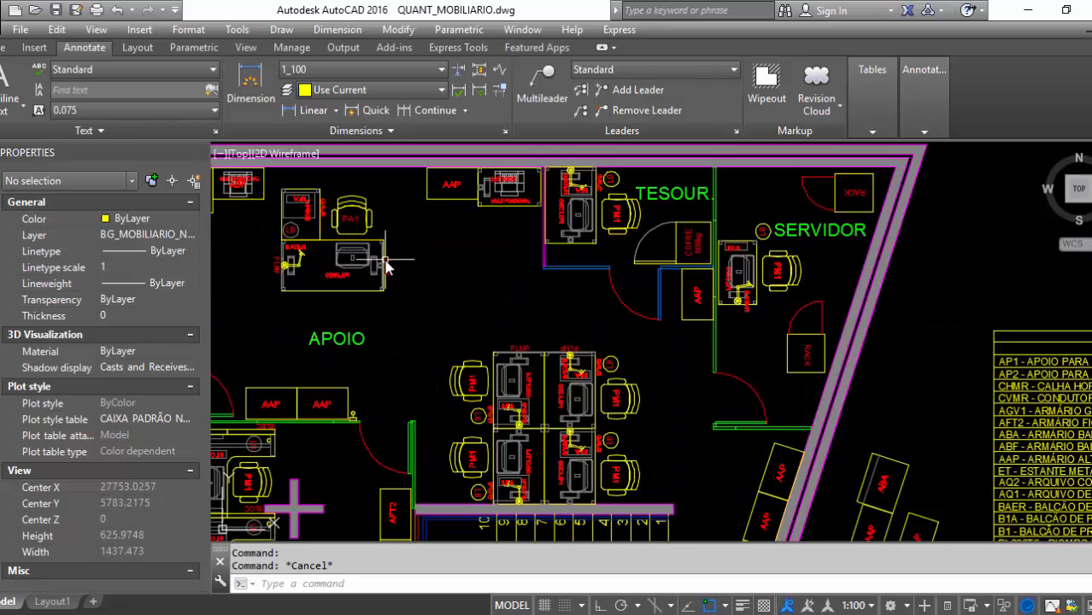
scroll(385, 266, down, 5)
scroll(816, 280, up, 2)
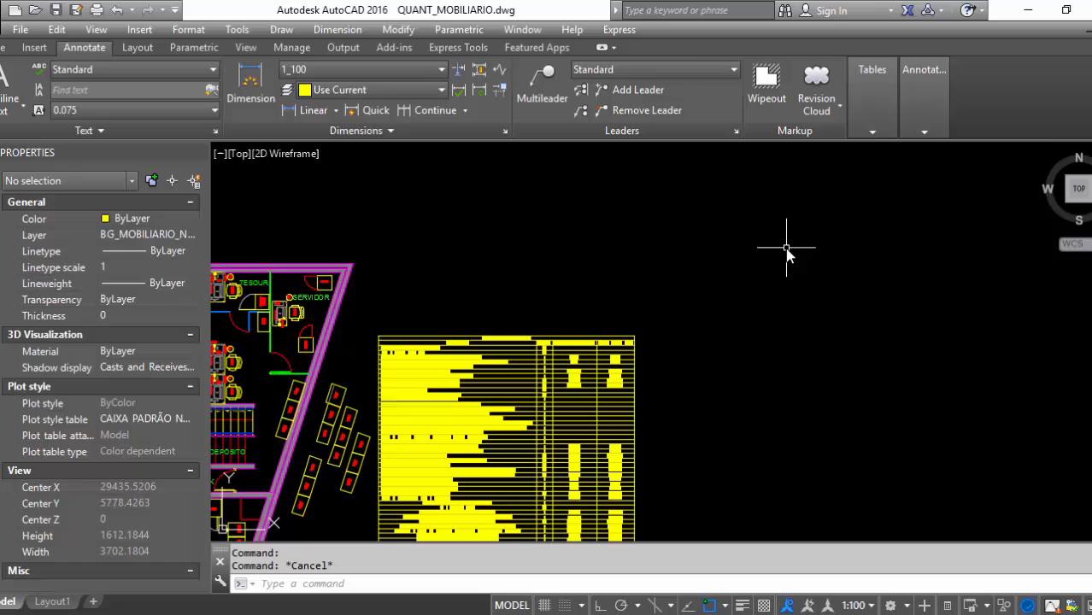
Step: Try opening an existing data extraction for editing, browse the desktop for its .dxe file, and cancel the wizard
click(873, 135)
click(925, 169)
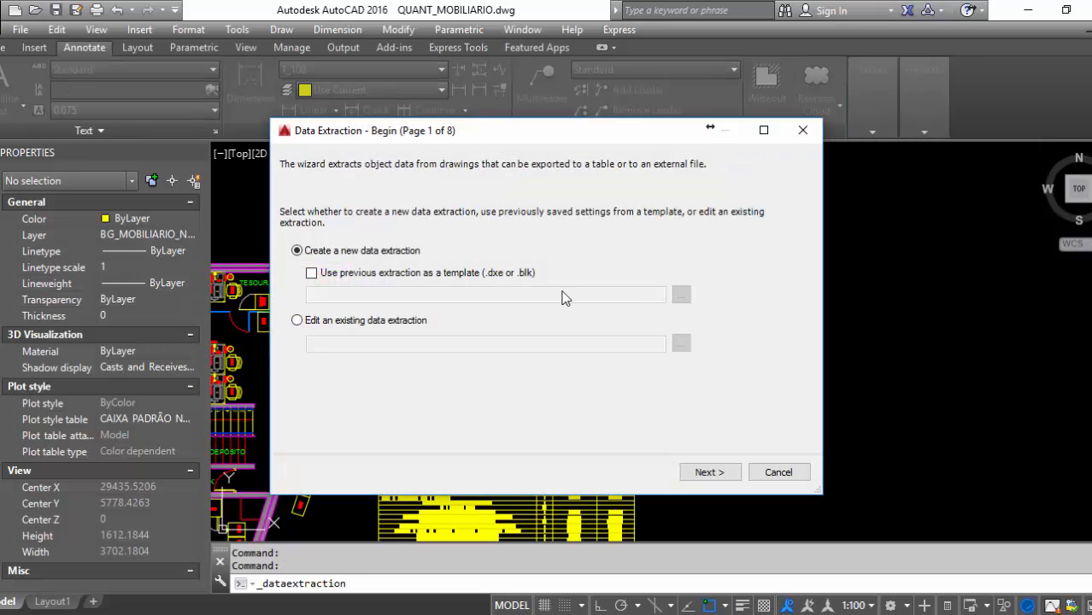
click(318, 322)
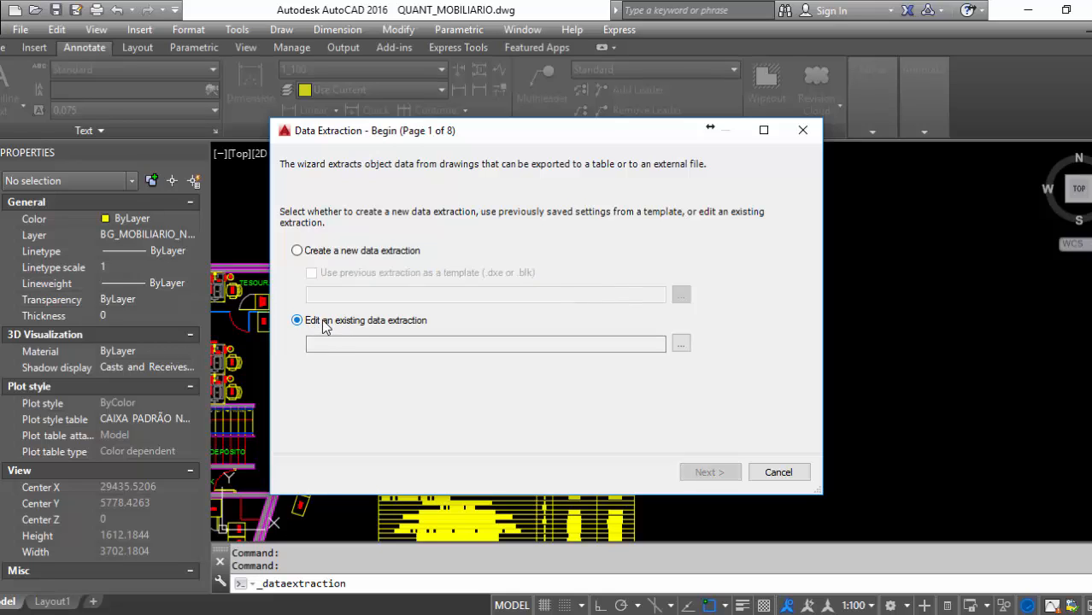
click(681, 343)
click(328, 412)
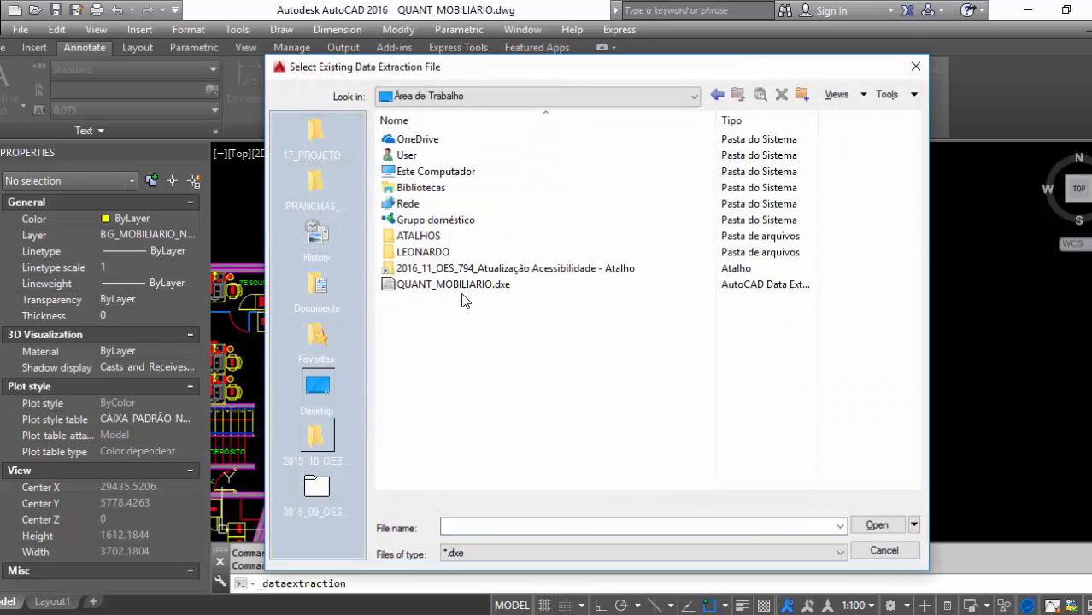
key(Escape)
key(Escape)
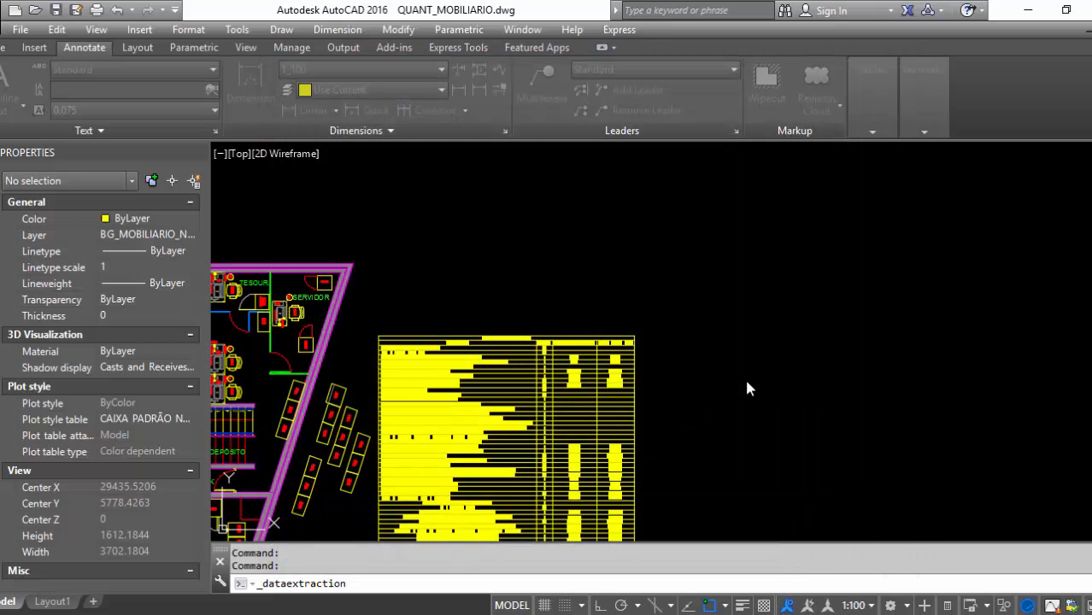
Step: Examine the furniture table's item, quantity and value rows next to the copied cabinets
middle_drag(668, 395, 821, 285)
scroll(744, 355, down, 3)
key(Escape)
click(654, 444)
scroll(876, 359, up, 3)
scroll(871, 352, up, 3)
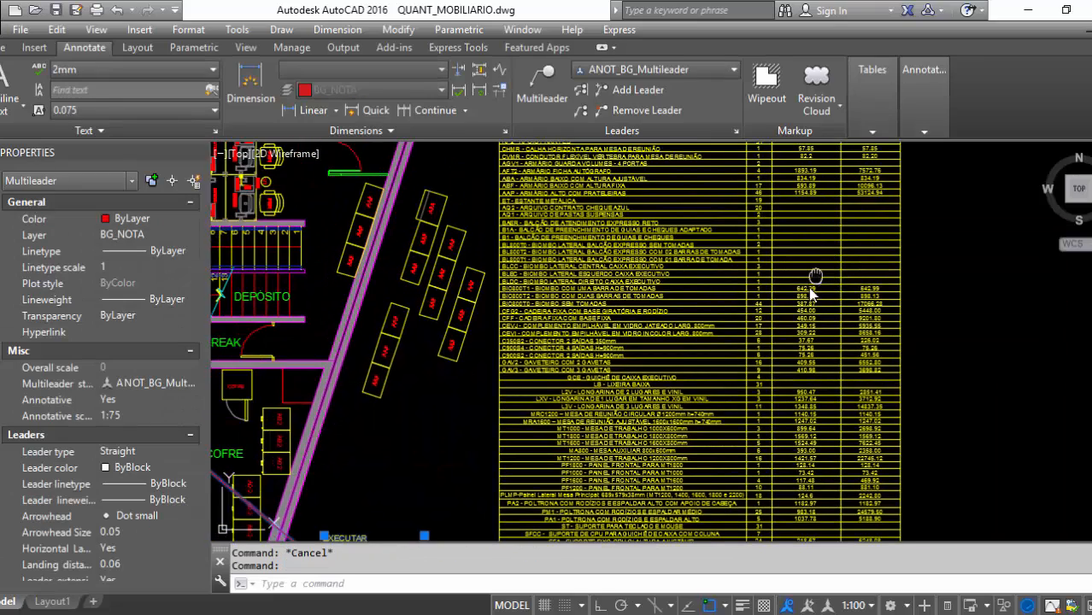